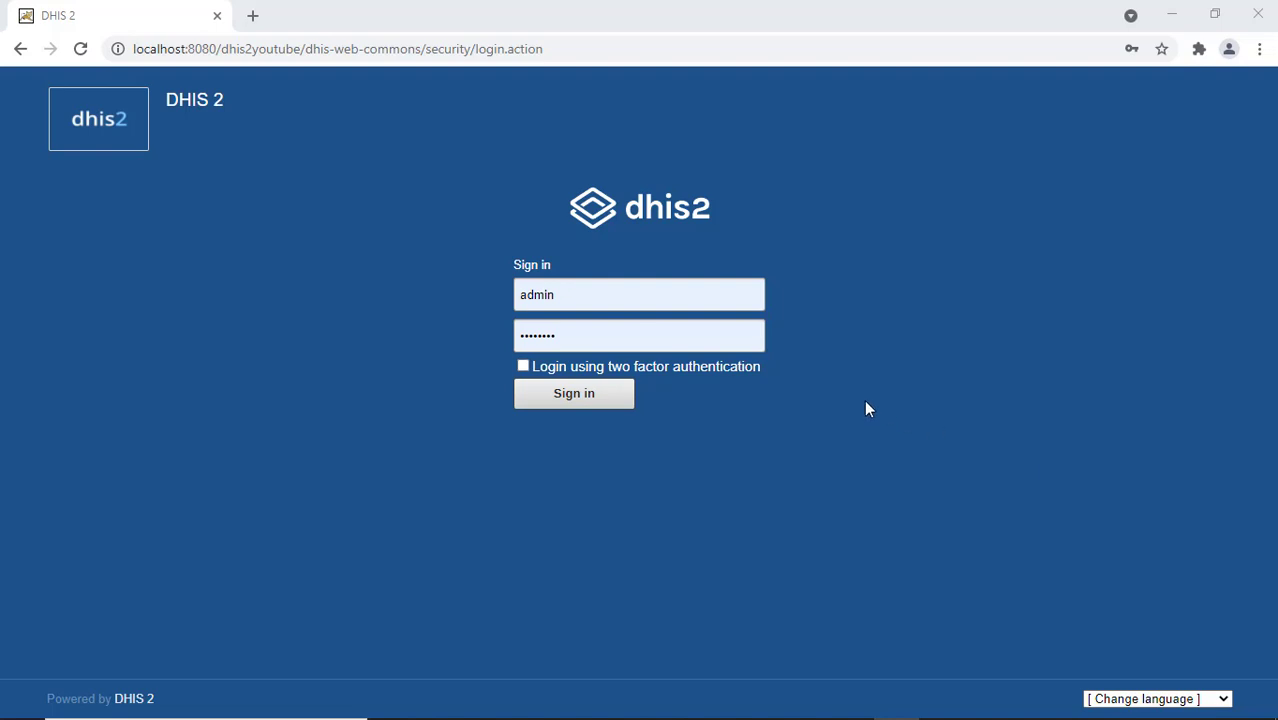
Clear the password field and enter the admin account's password
left_click(638, 331)
key("BackSpace")
key("BackSpace")
key("BackSpace")
key("BackSpace")
key("BackSpace")
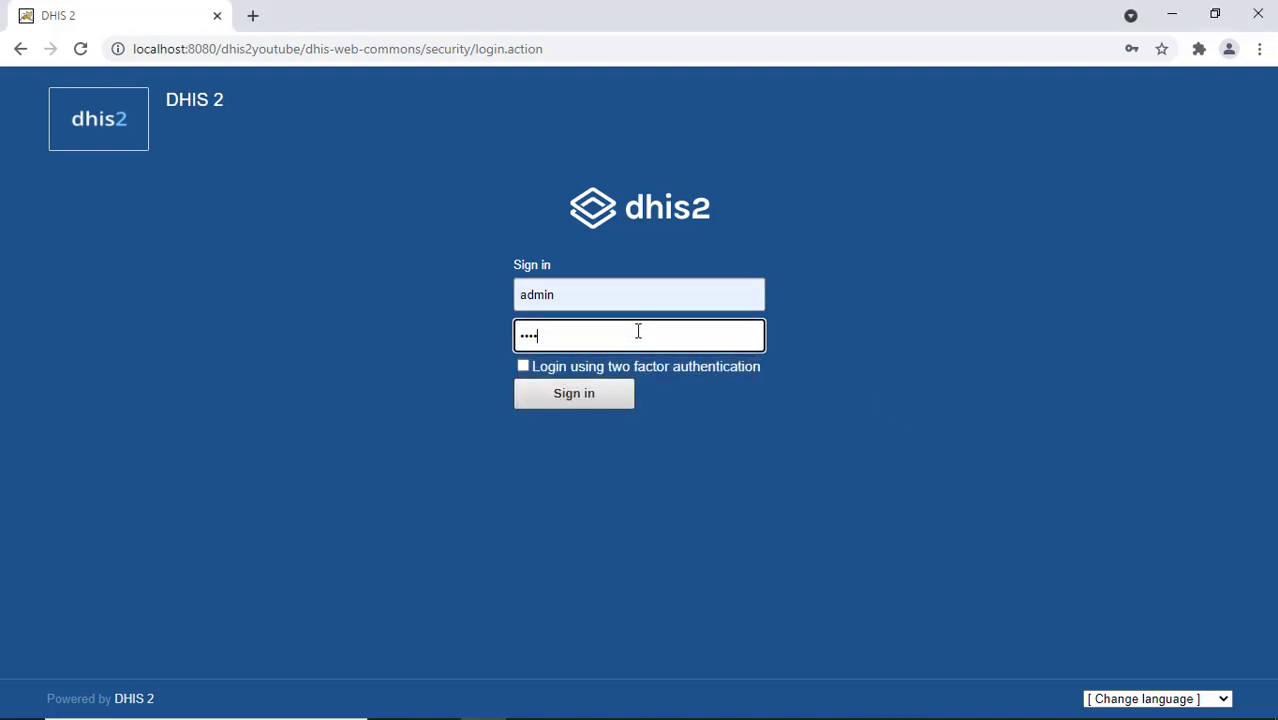
key("BackSpace")
key("BackSpace")
key("BackSpace")
Sign in, dismiss the save-password prompt, and launch the Users app from the apps menu
key("Return")
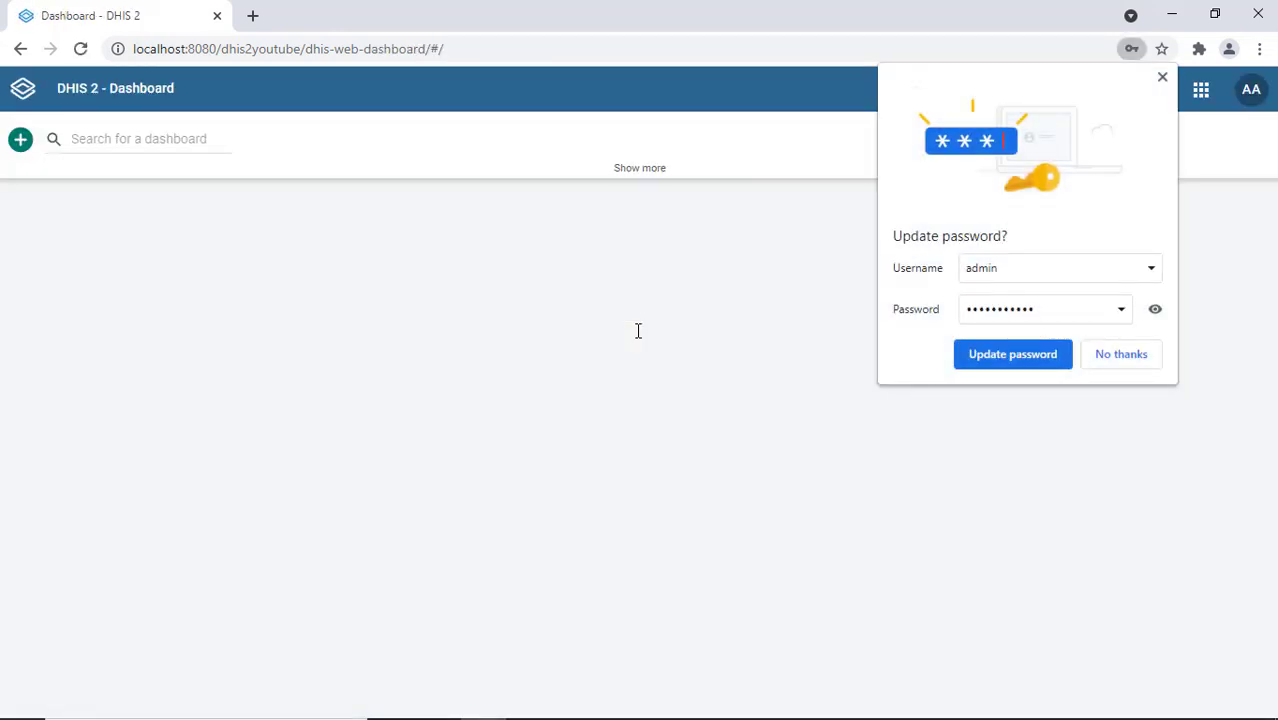
left_click(1161, 79)
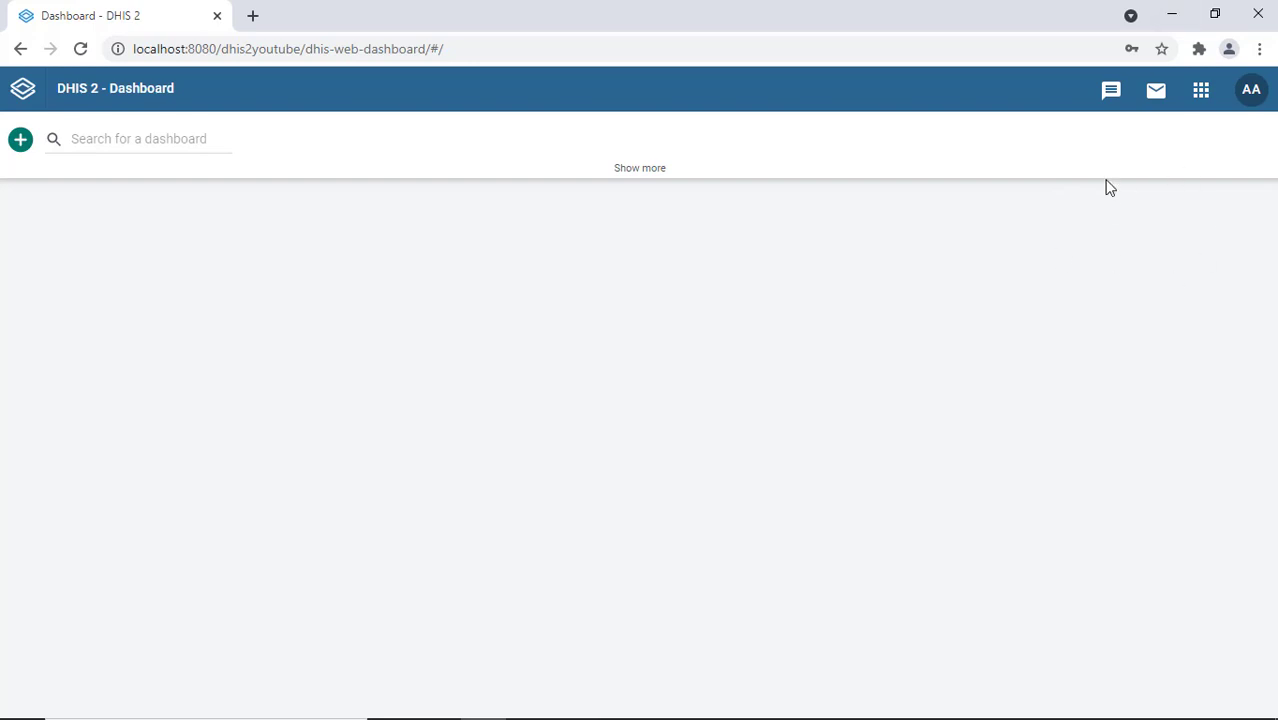
left_click(1198, 95)
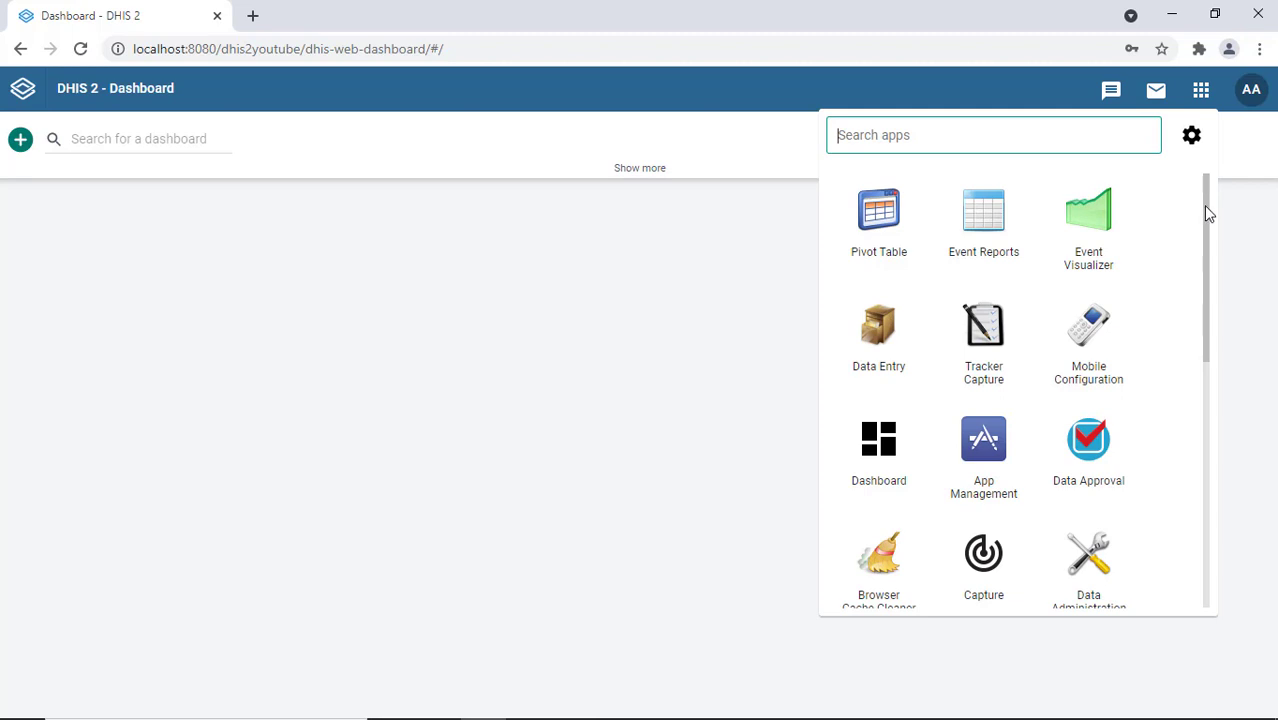
scroll(1205, 207, "down", 1)
left_click_drag(1207, 225, 1184, 457)
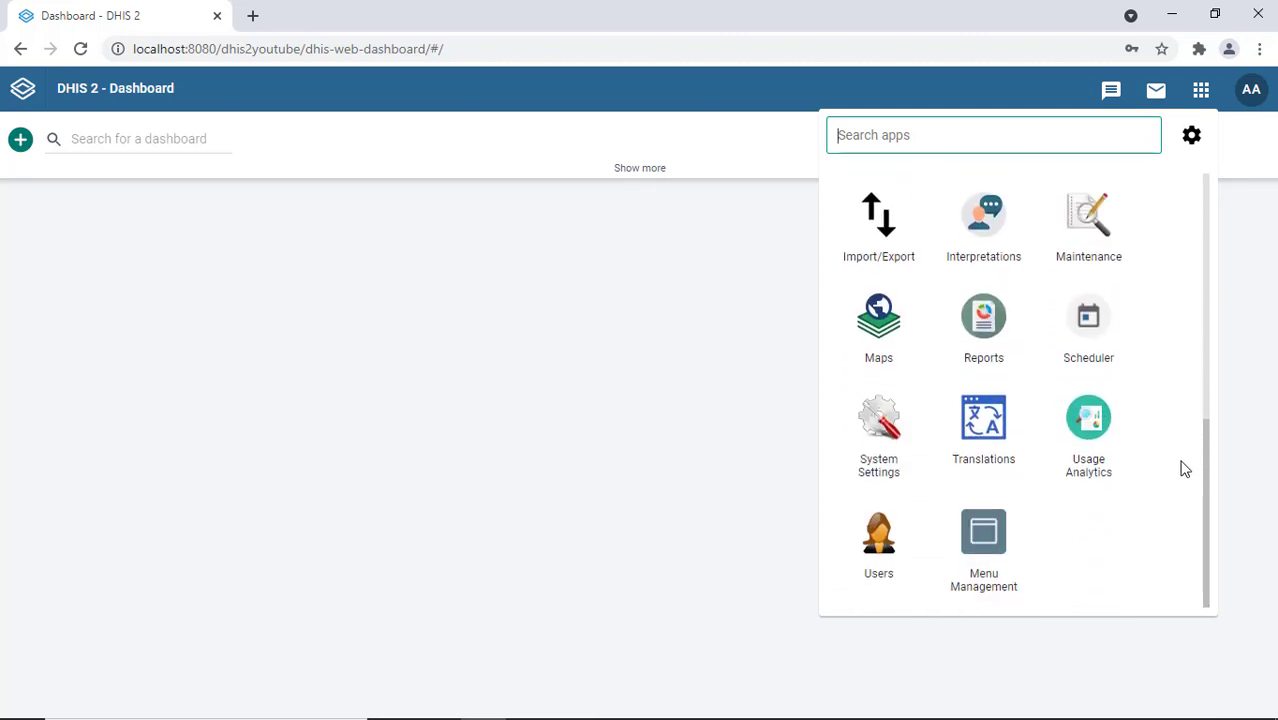
left_click(890, 551)
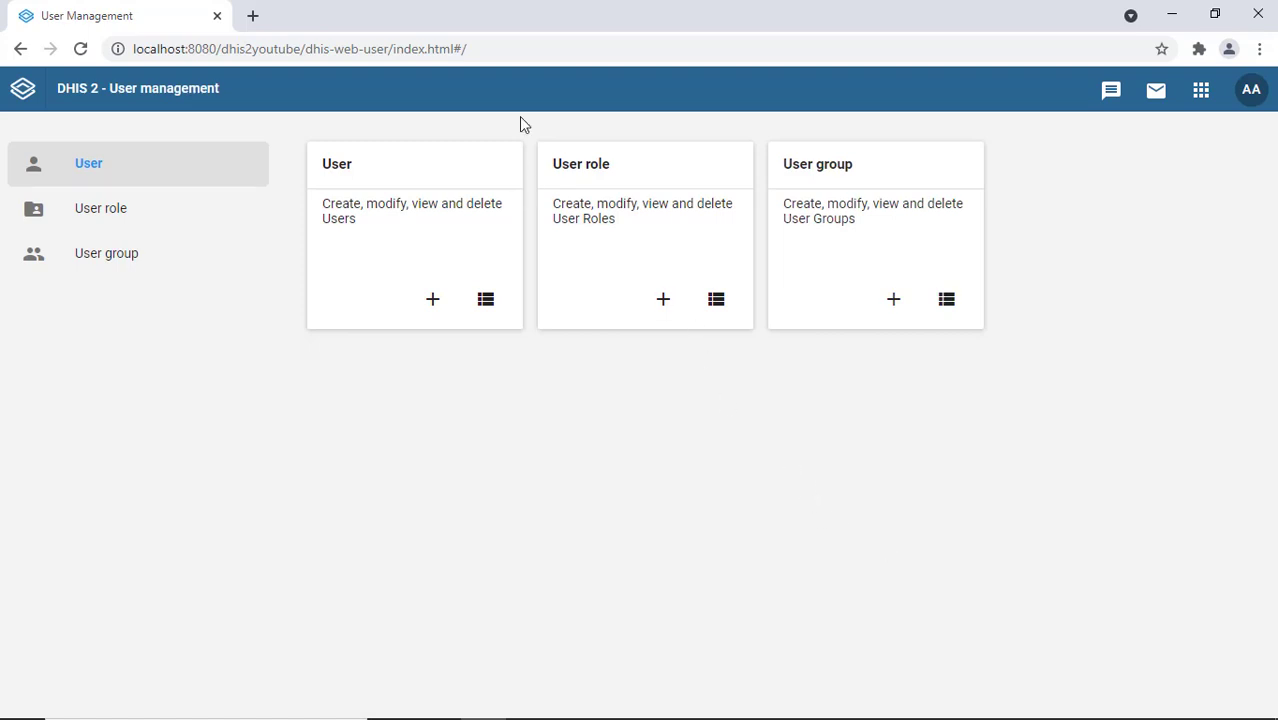
Open the User role list from the User management home page
left_click(561, 168)
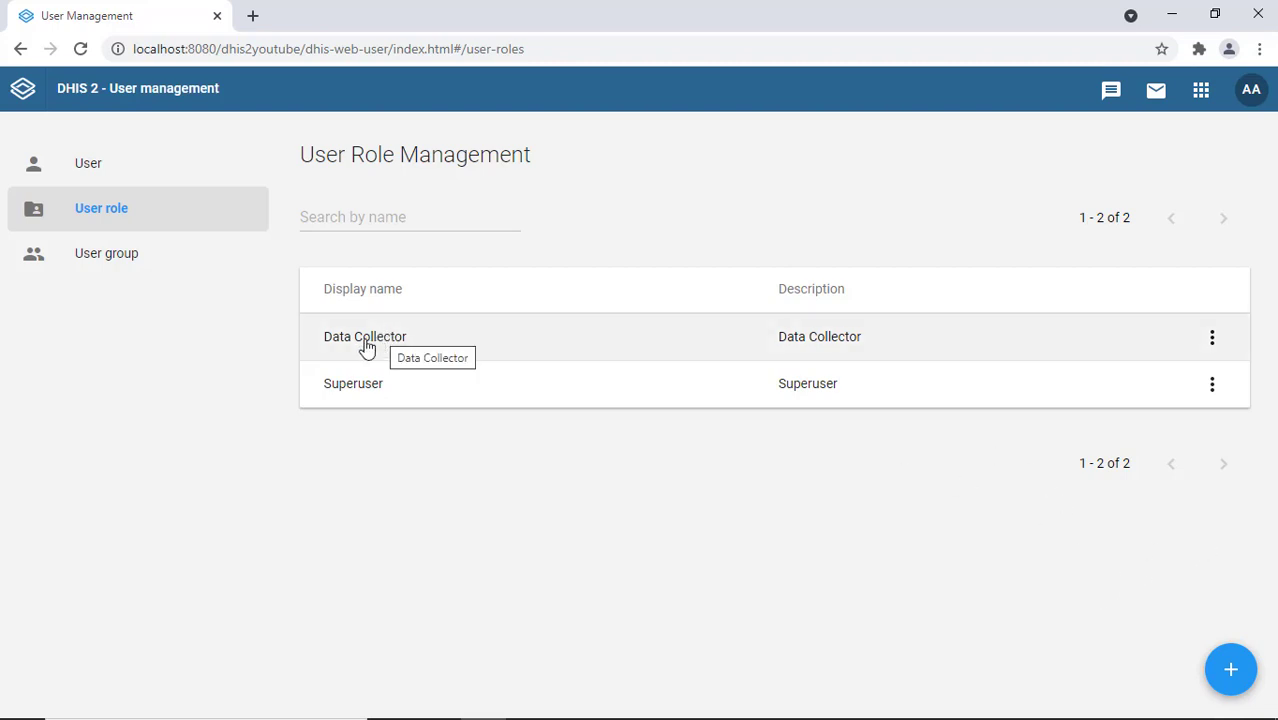
Open the Data Collector role and review its Metadata, Apps and Tracker authorities
left_click(366, 346)
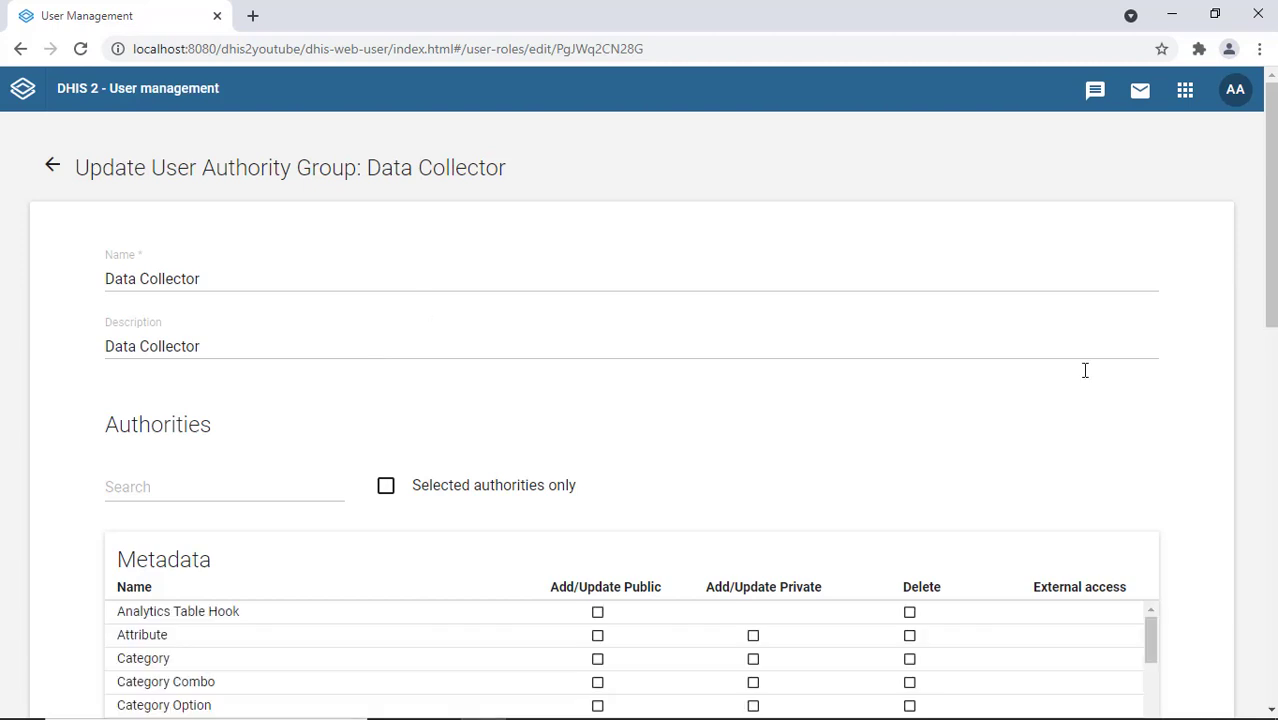
scroll(385, 208, "down", 1)
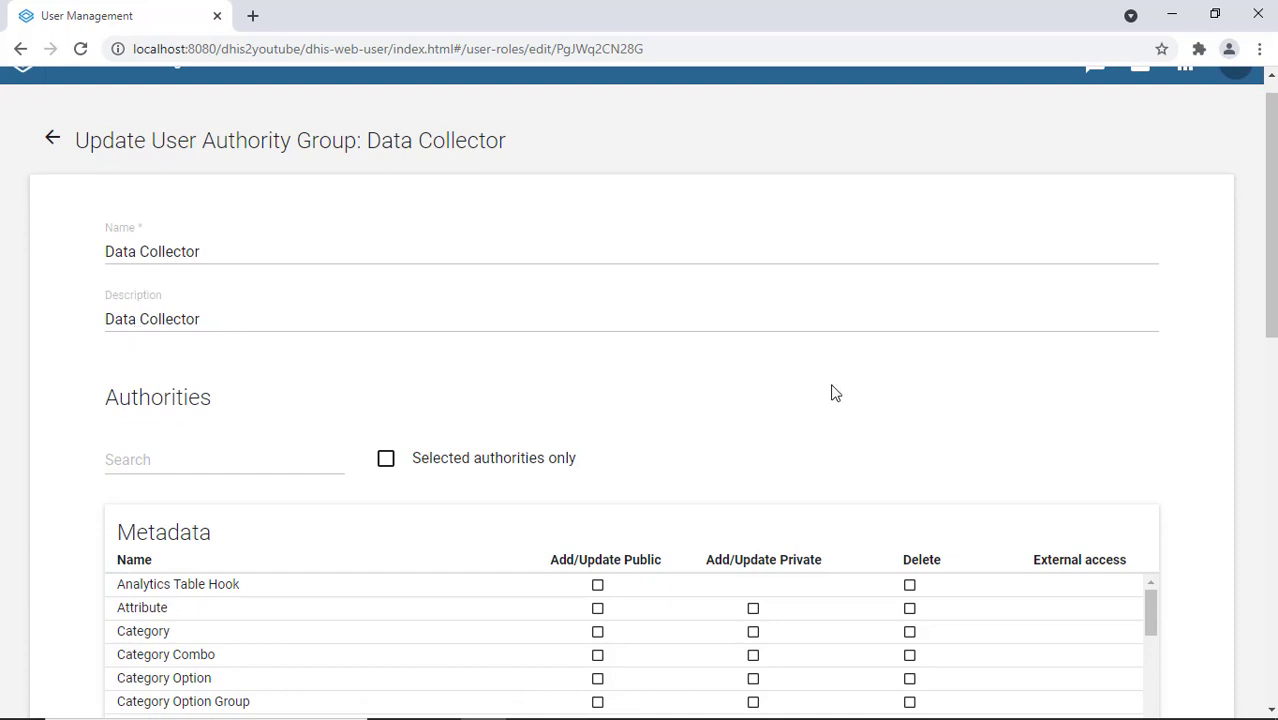
left_click_drag(1274, 228, 1274, 332)
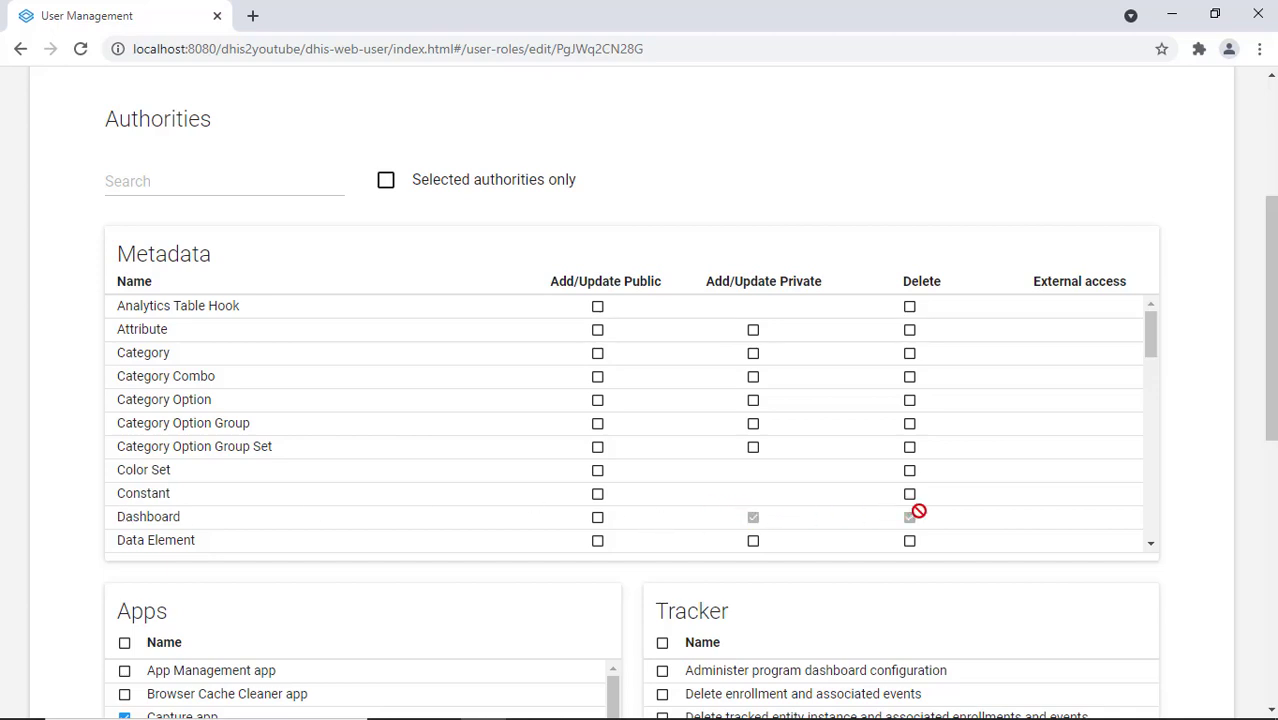
left_click_drag(1151, 358, 1156, 393)
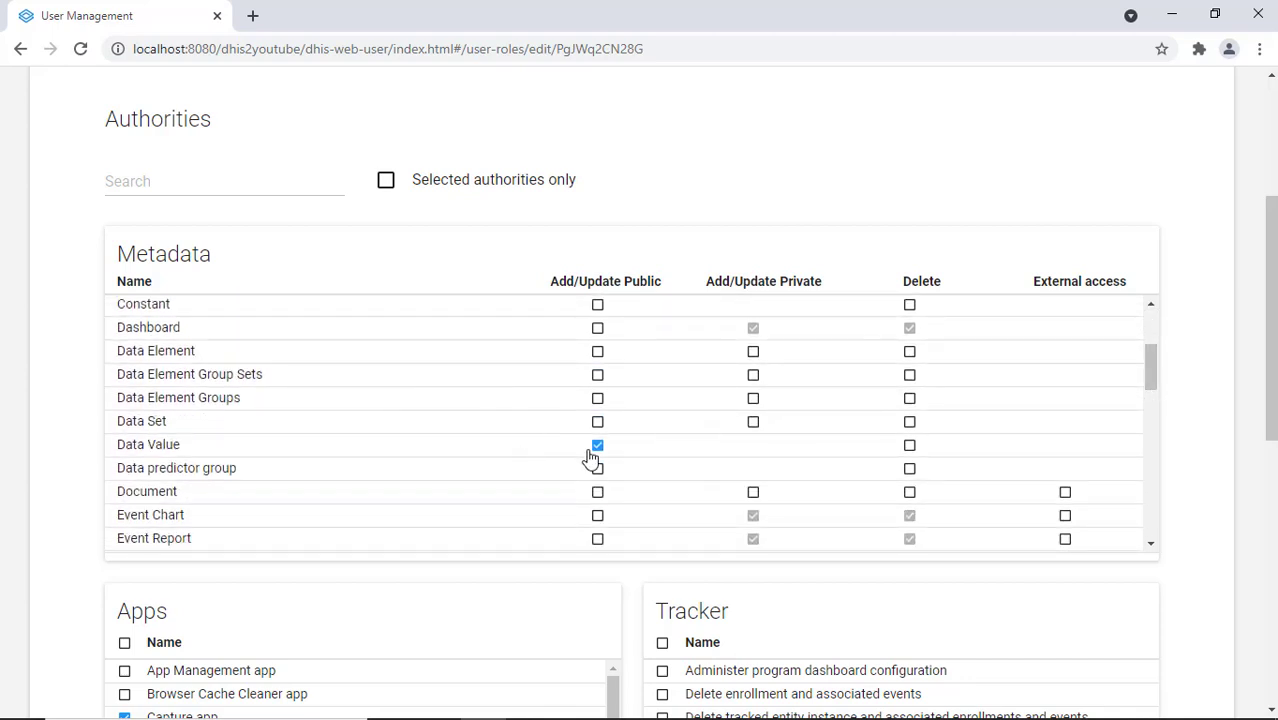
left_click_drag(1155, 374, 1156, 396)
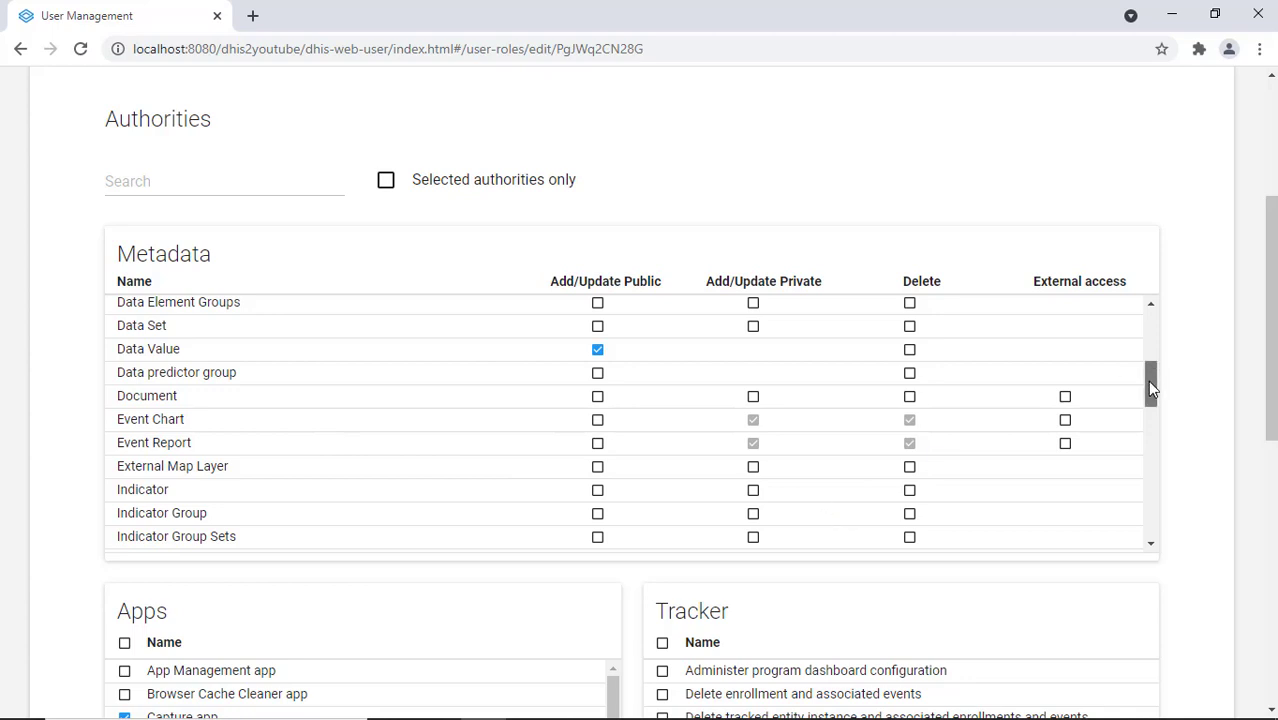
left_click_drag(1150, 388, 1160, 503)
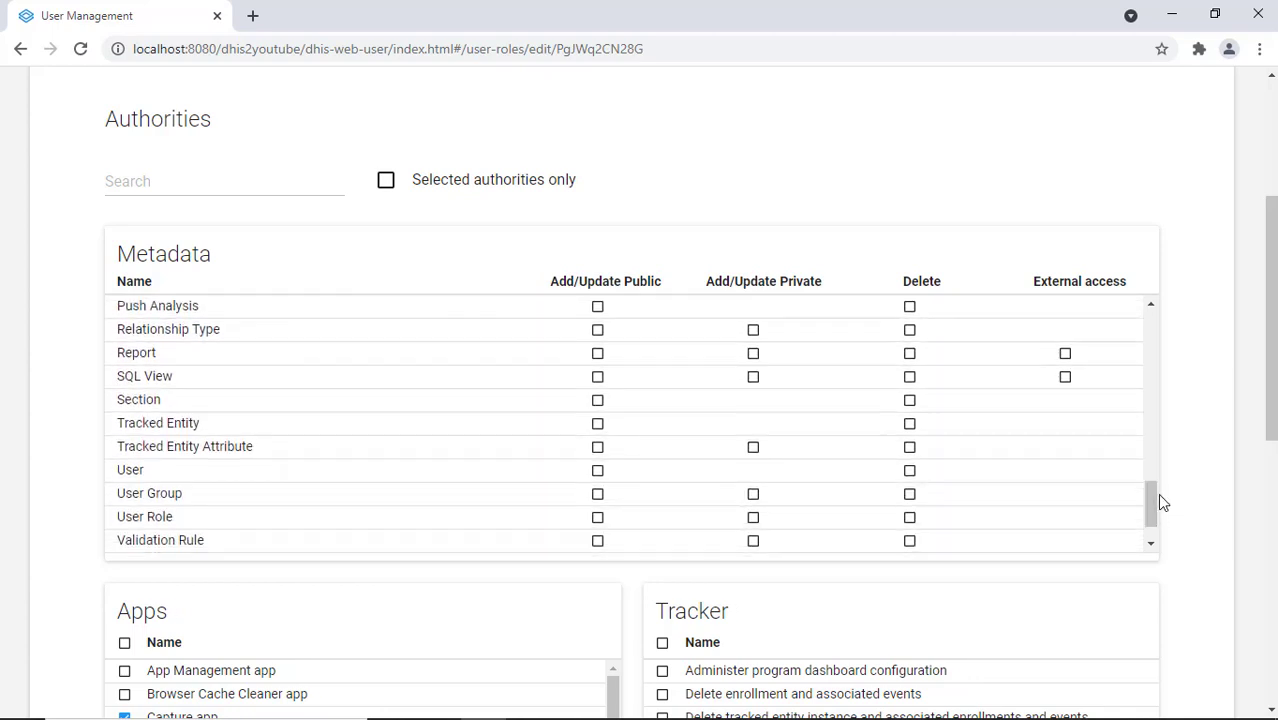
left_click_drag(1271, 371, 1271, 494)
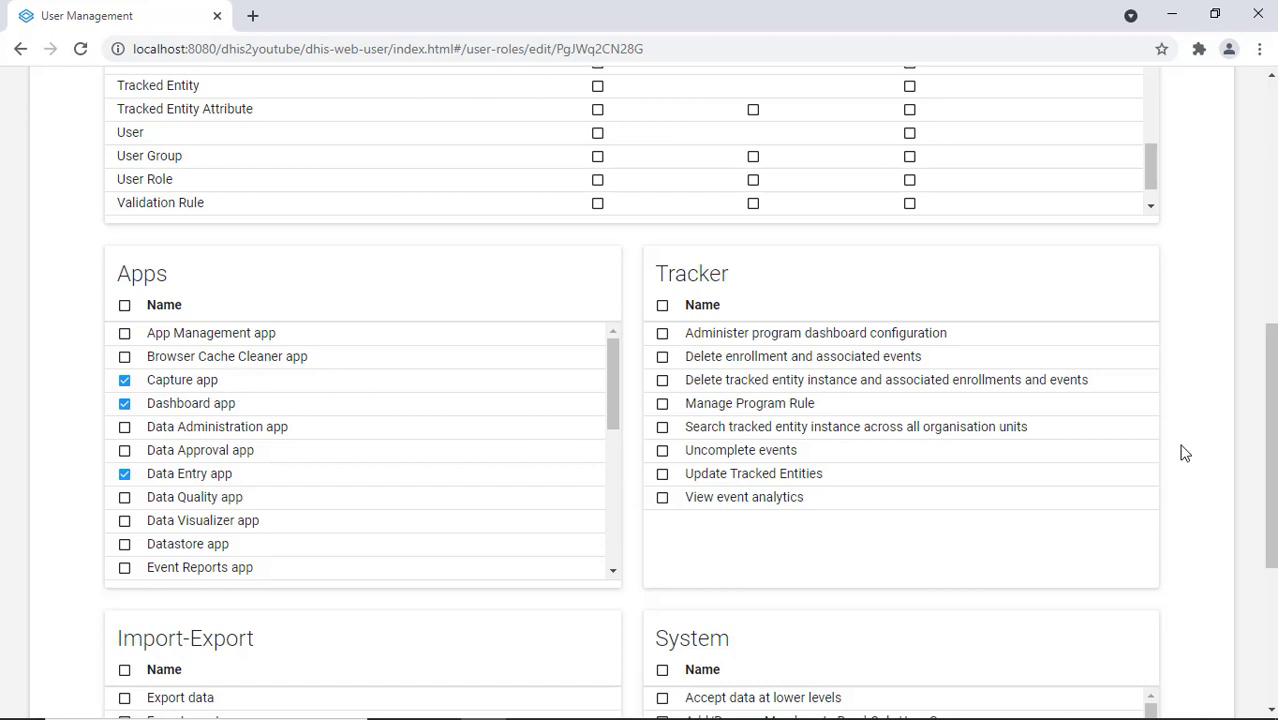
left_click_drag(1265, 450, 1265, 150)
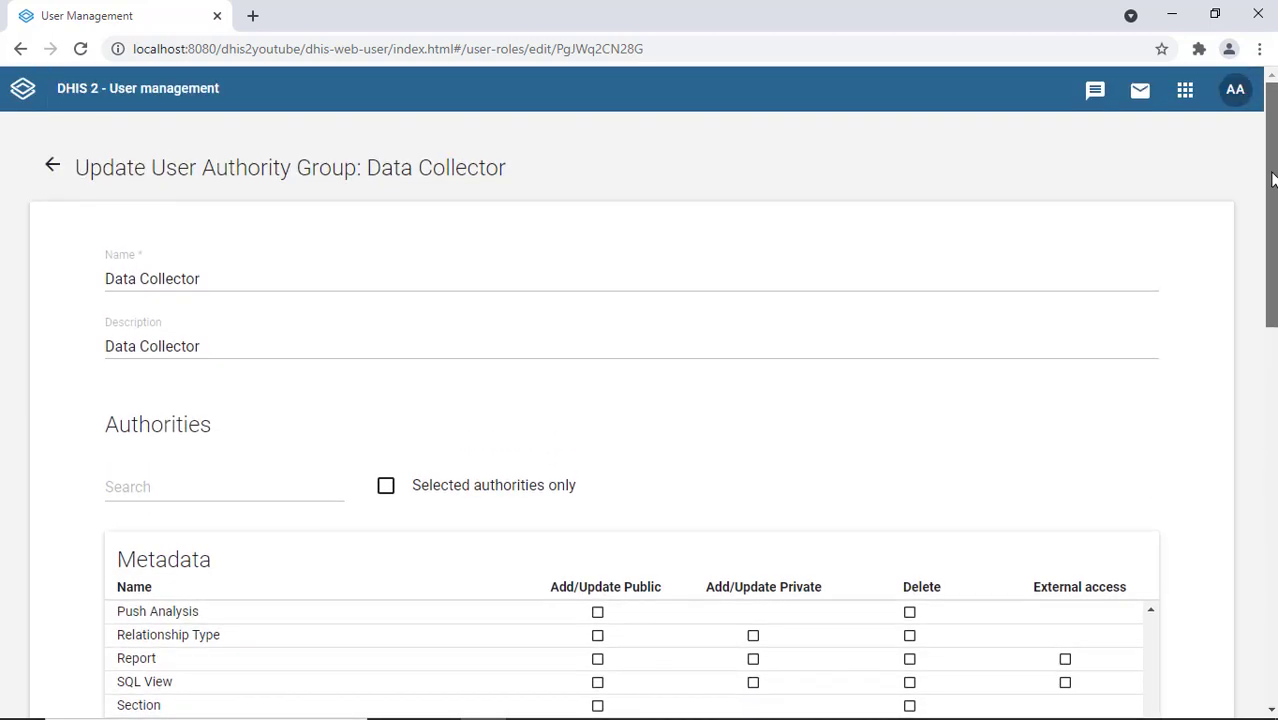
left_click(1185, 92)
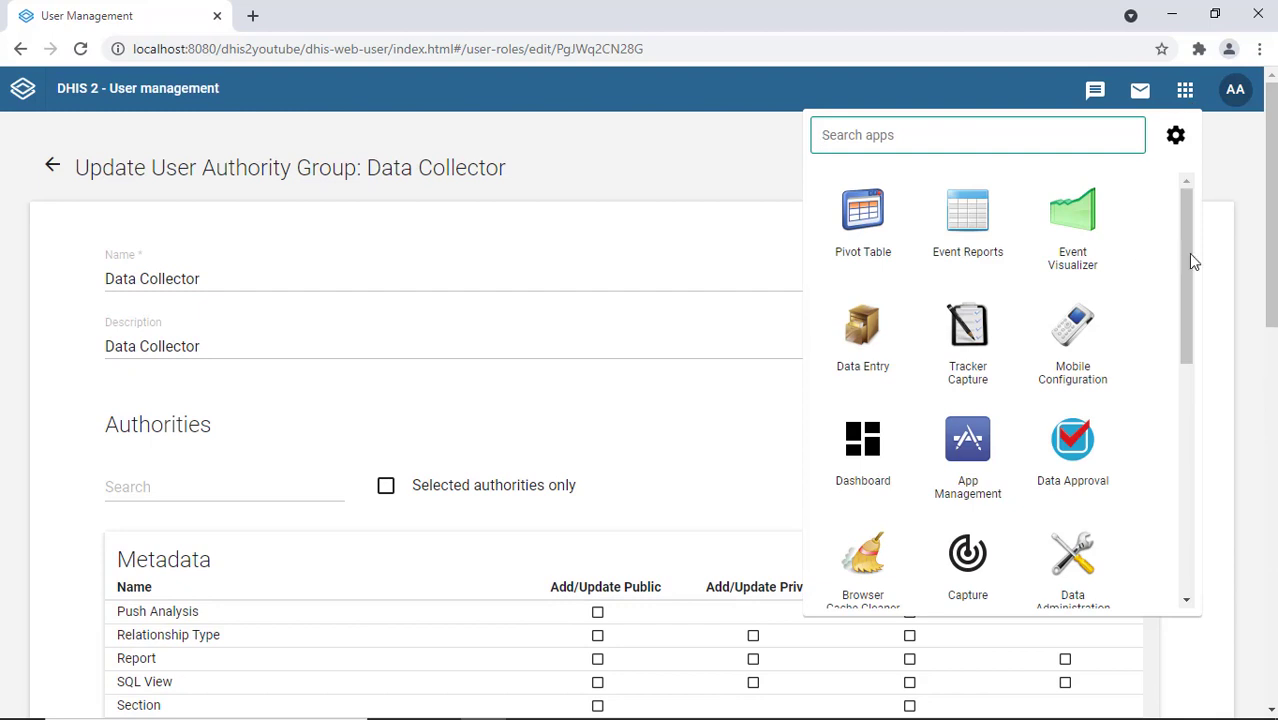
scroll(1188, 272, "down", 1)
scroll(1188, 274, "up", 1)
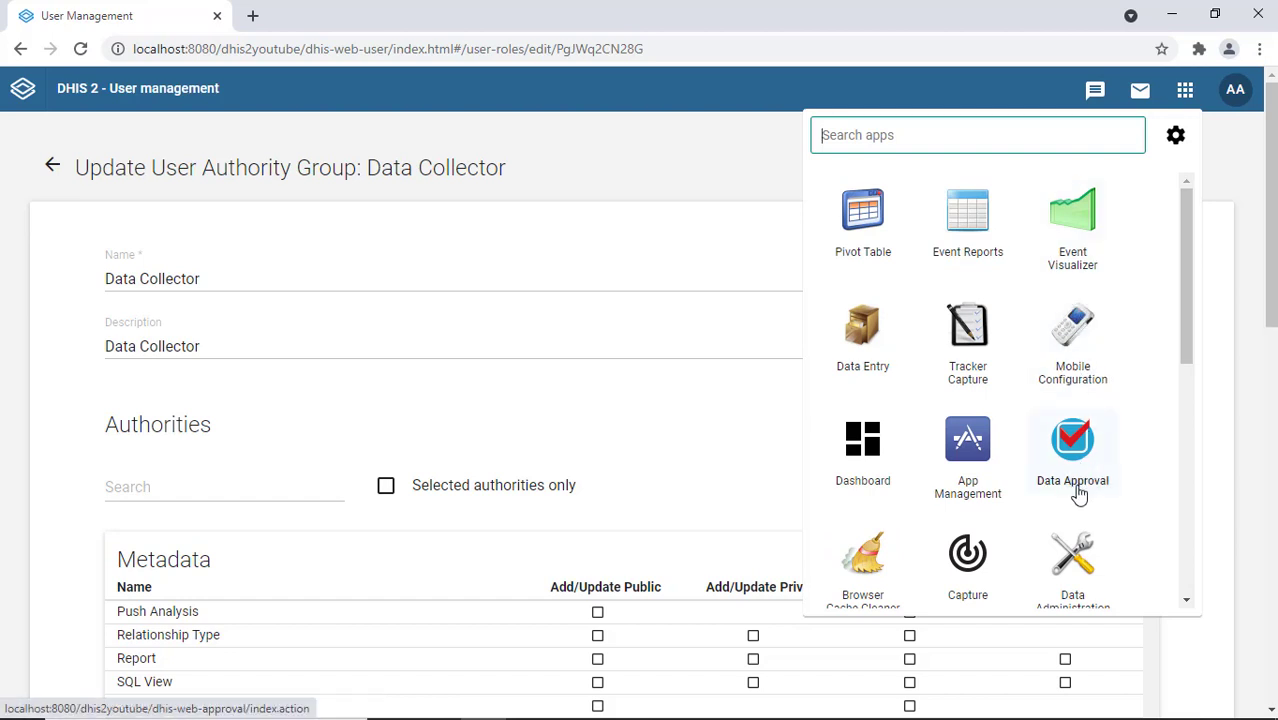
left_click_drag(1188, 370, 1200, 528)
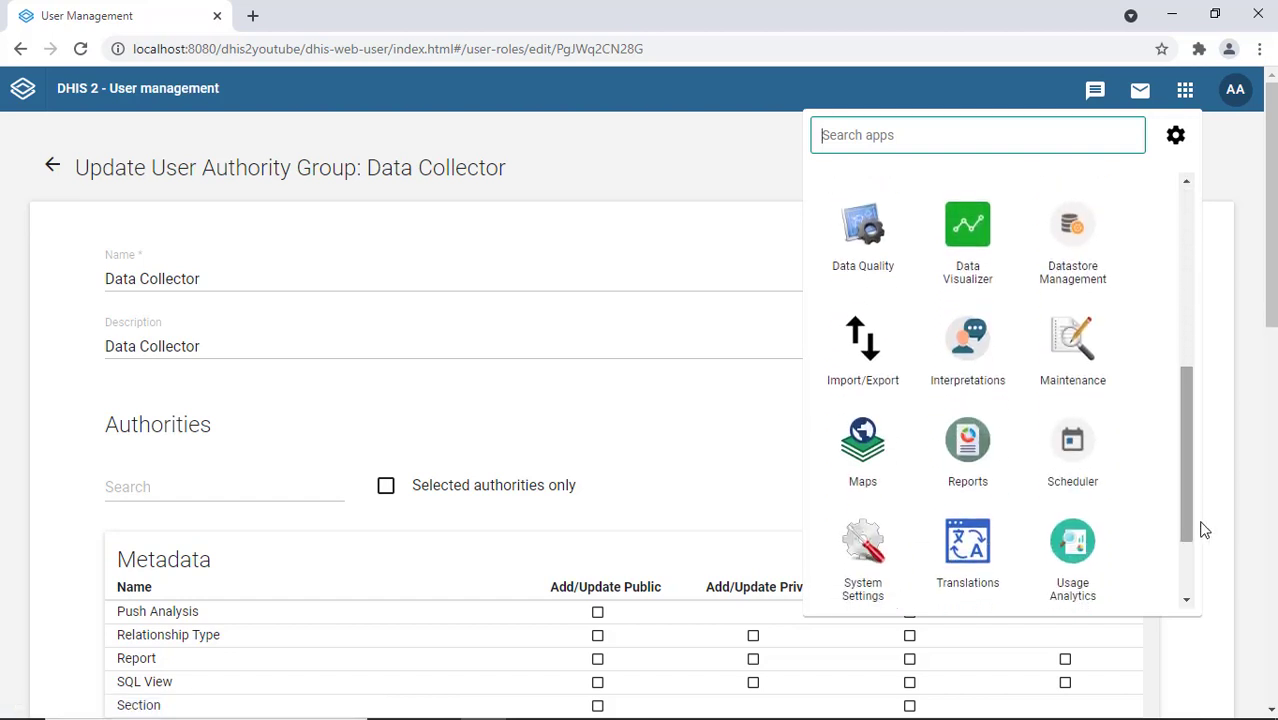
left_click(1243, 466)
scroll(1272, 420, "down", 2)
left_click_drag(1274, 420, 1274, 550)
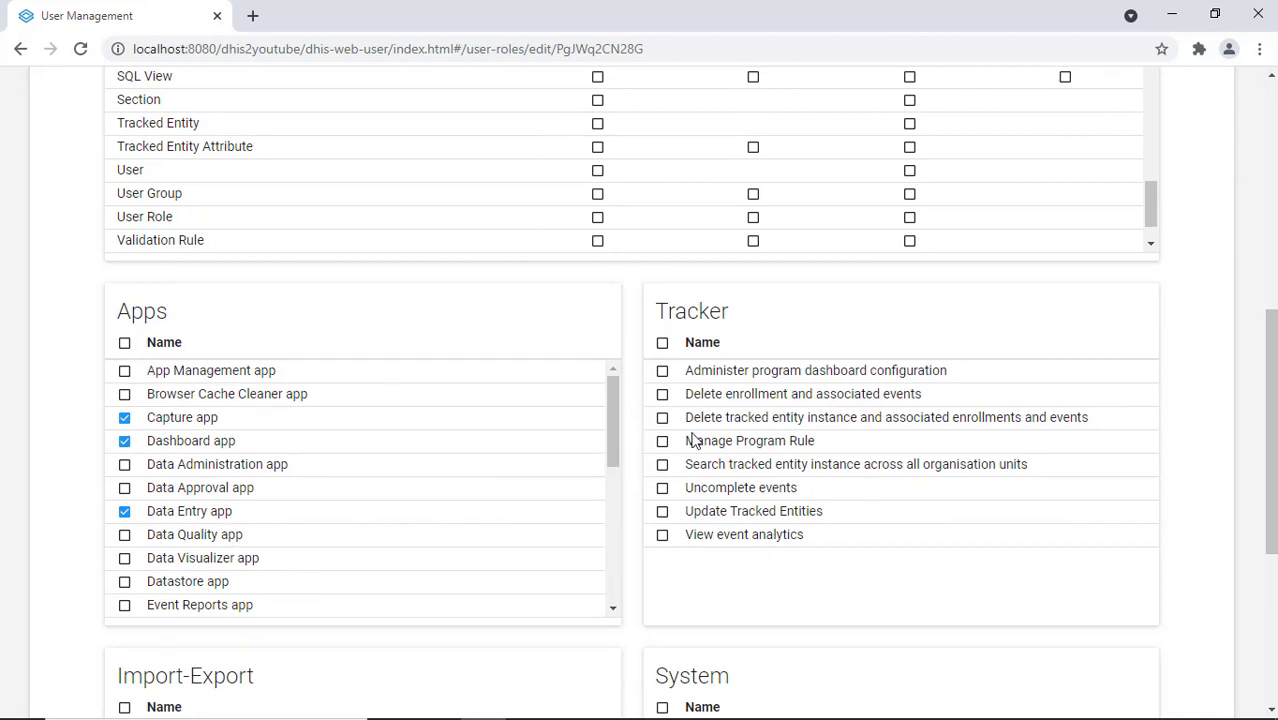
Review the Import-Export and System sections, then cancel without changing Data Collector
left_click_drag(1272, 406, 1272, 546)
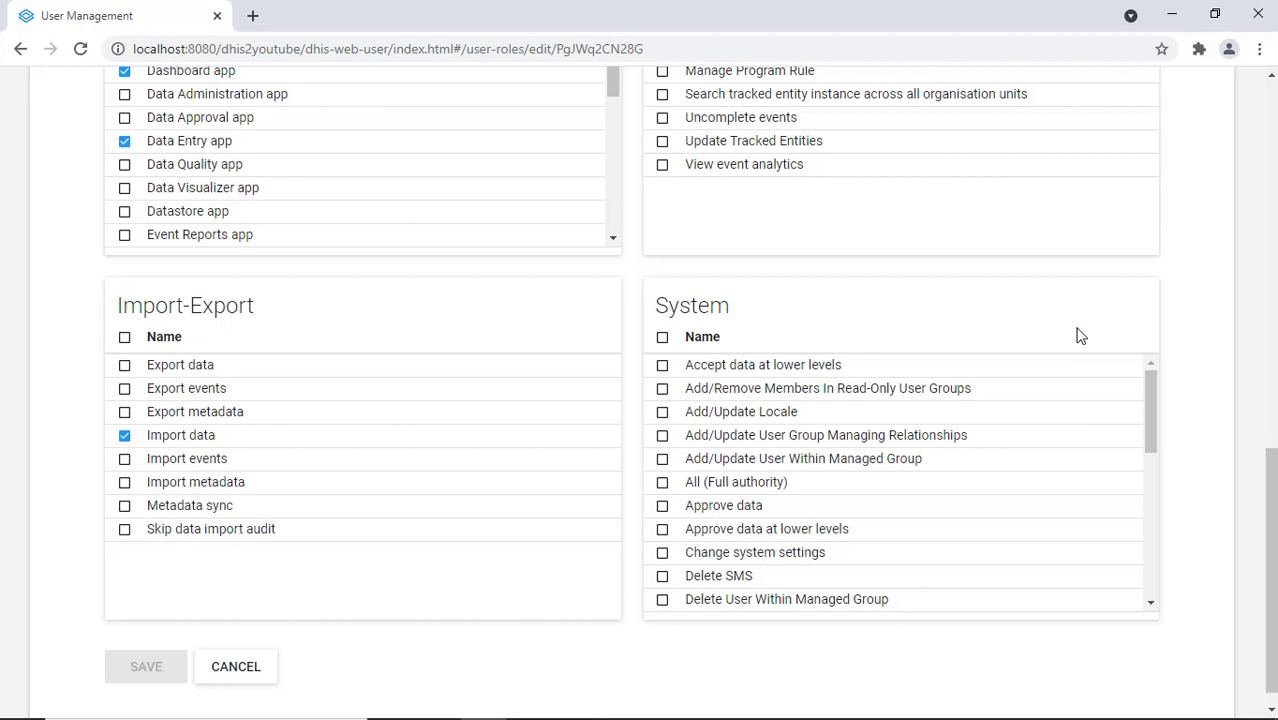
left_click_drag(1155, 402, 1175, 351)
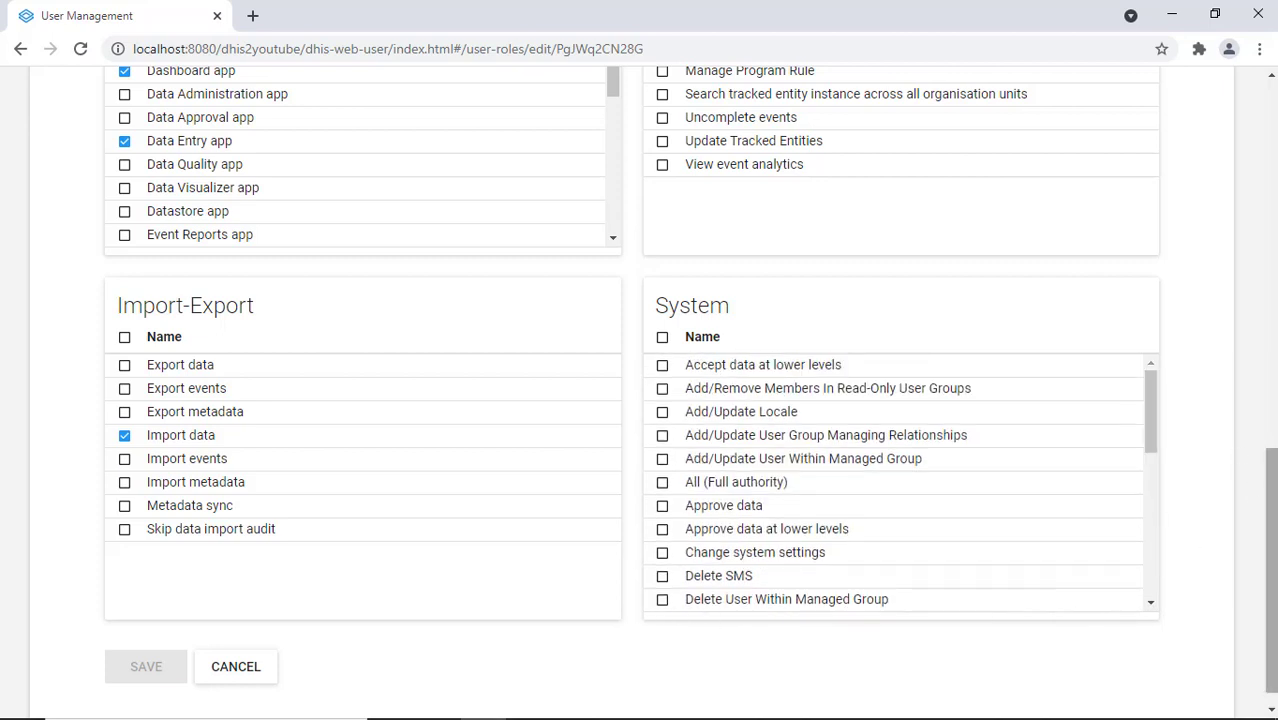
left_click(242, 669)
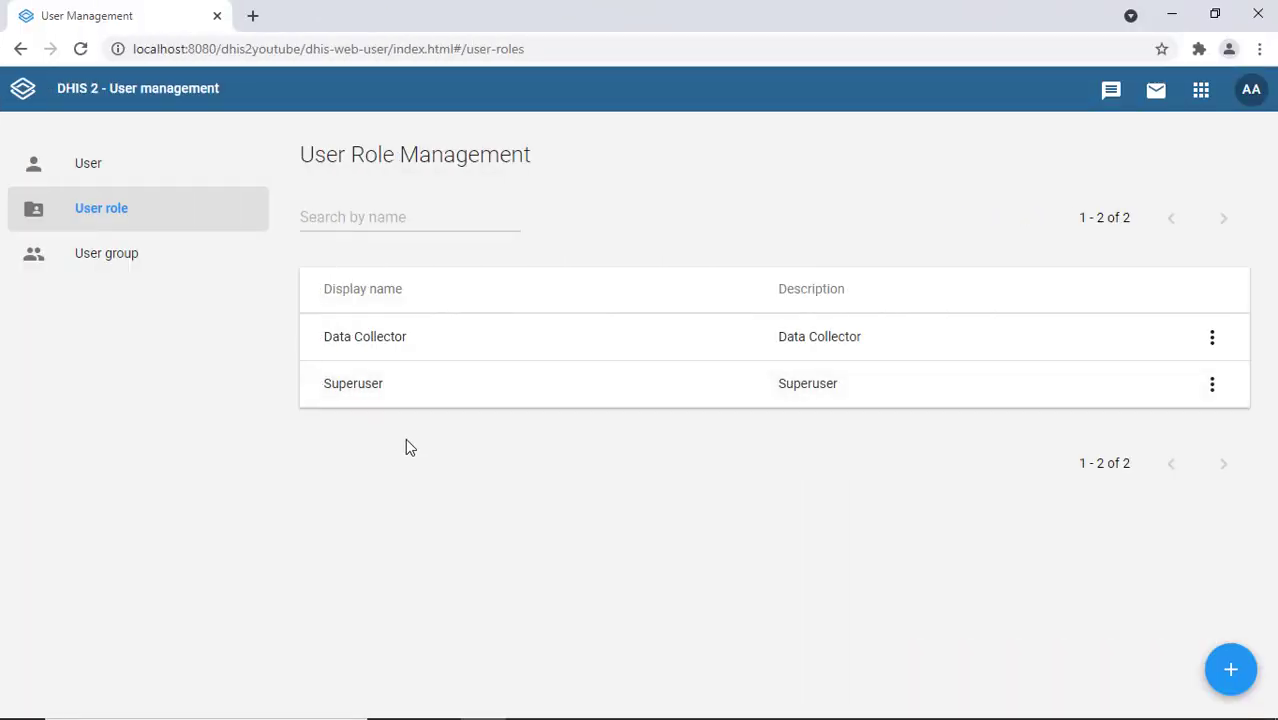
left_click(373, 393)
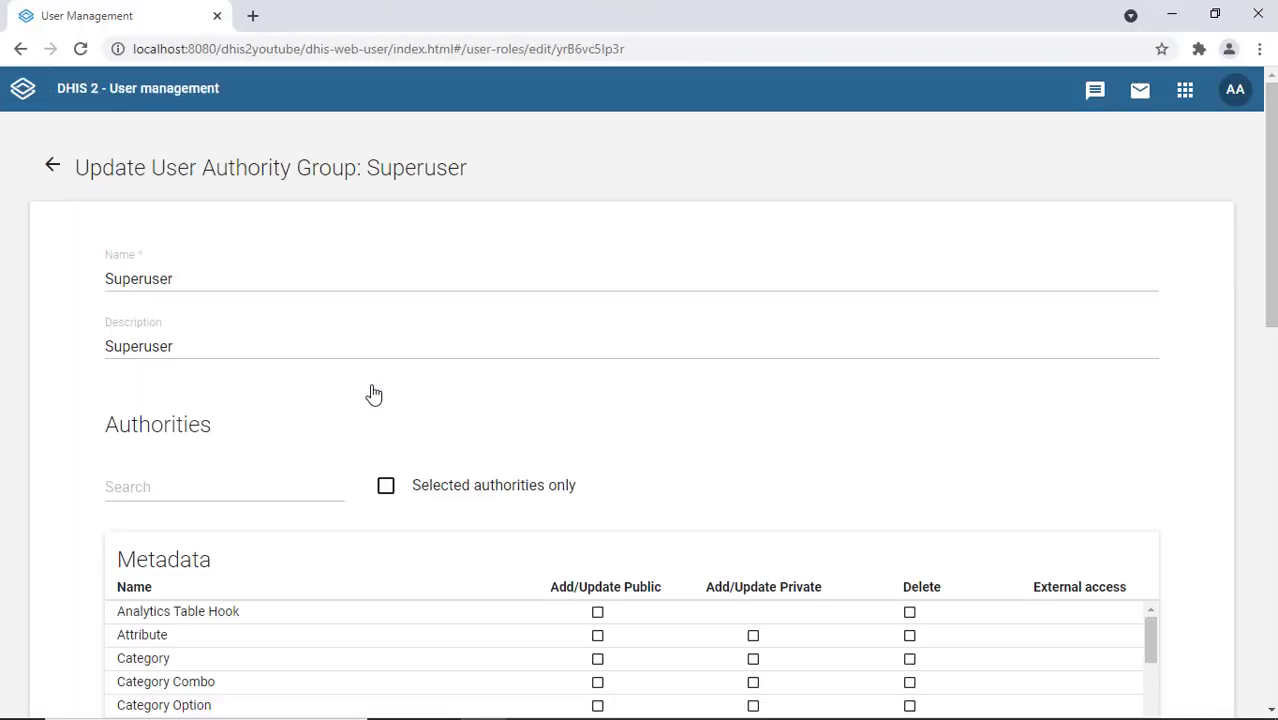
left_click_drag(1271, 200, 1271, 488)
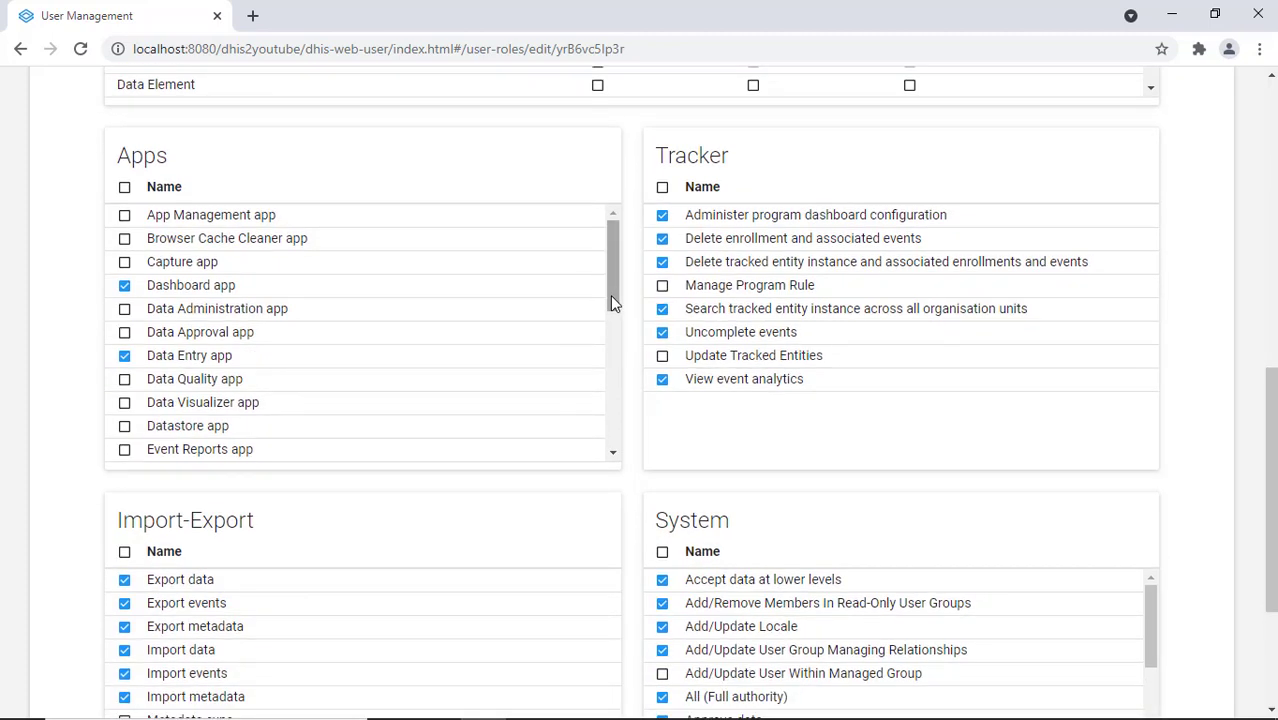
left_click_drag(613, 297, 617, 473)
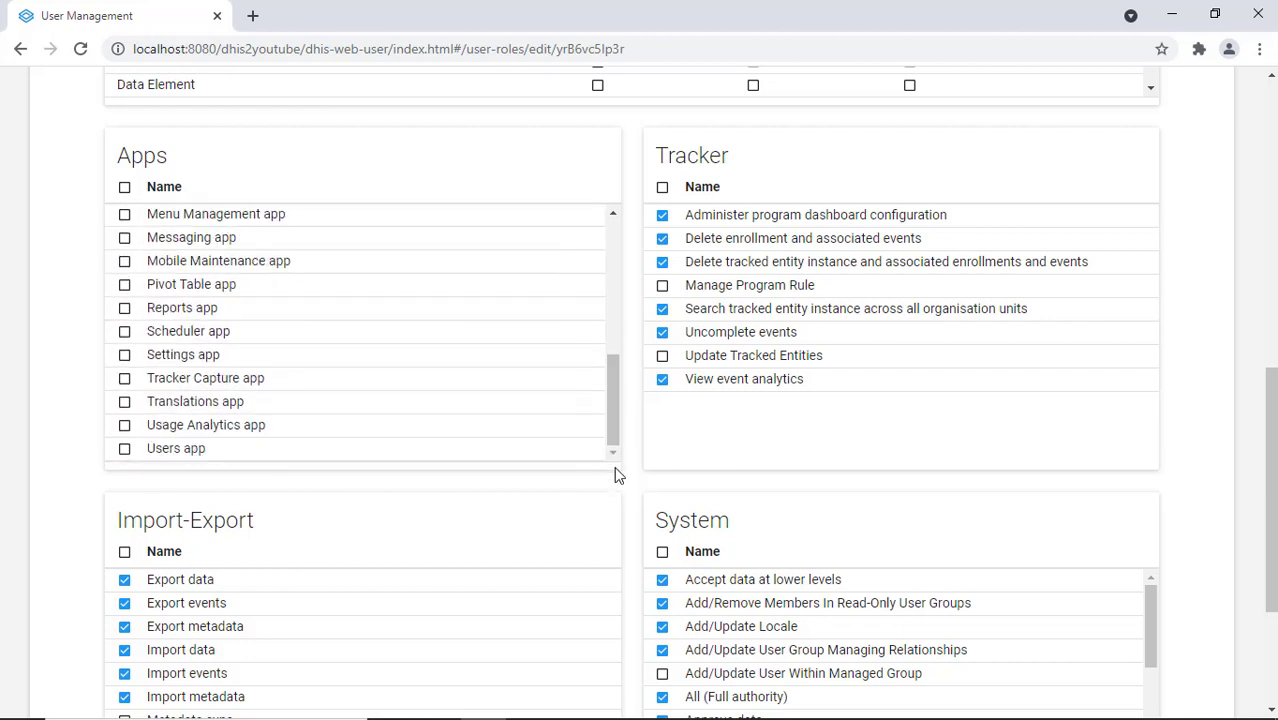
left_click_drag(1274, 410, 1247, 143)
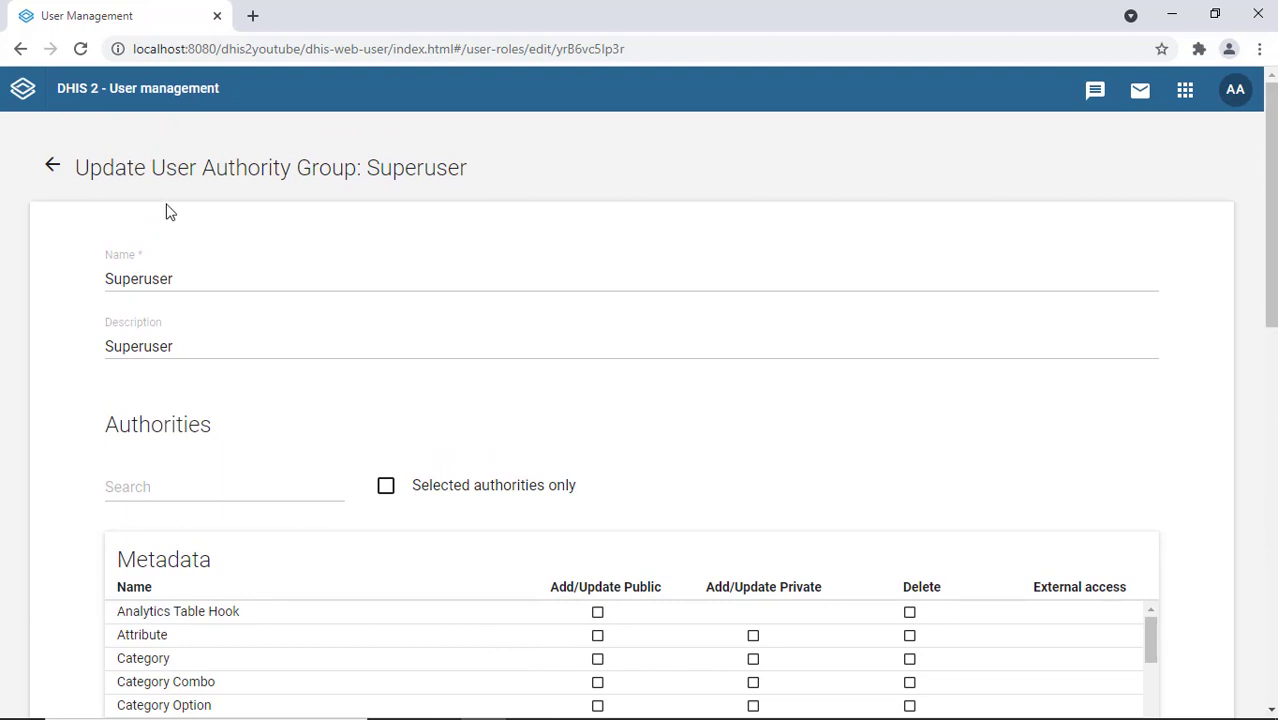
left_click(55, 169)
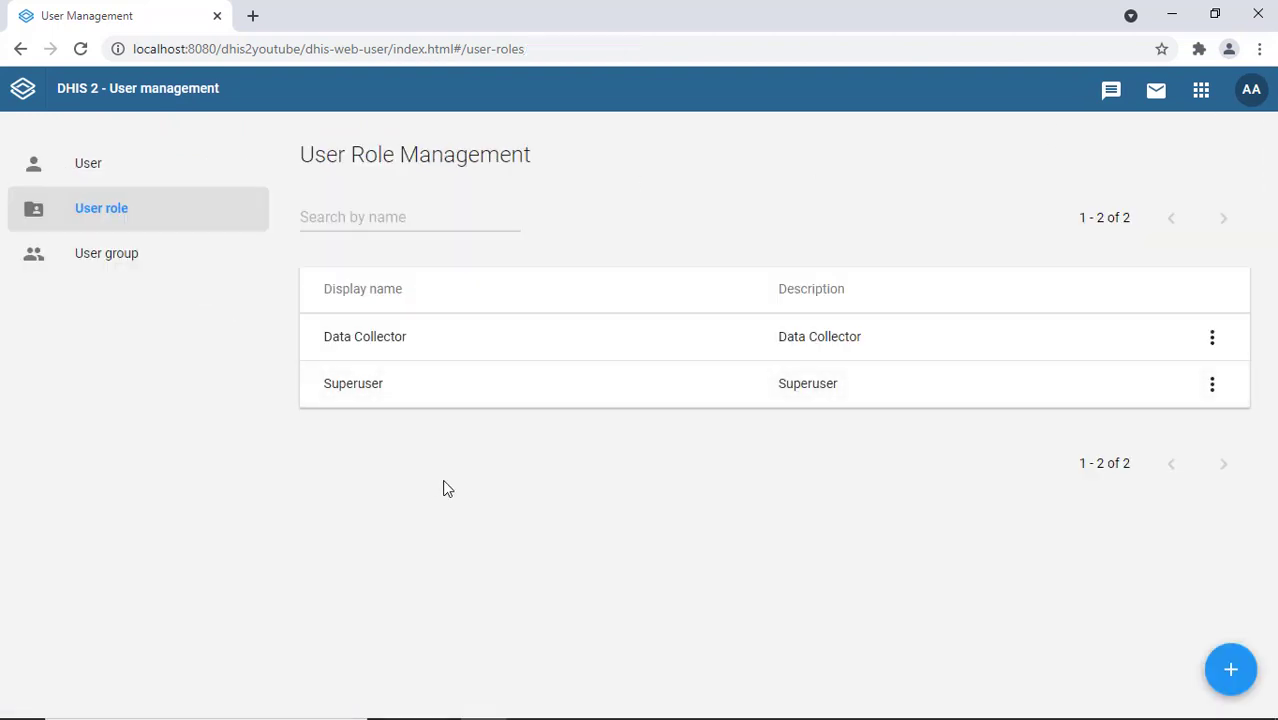
Start a new user role named Manager with the description Manager
left_click(1228, 672)
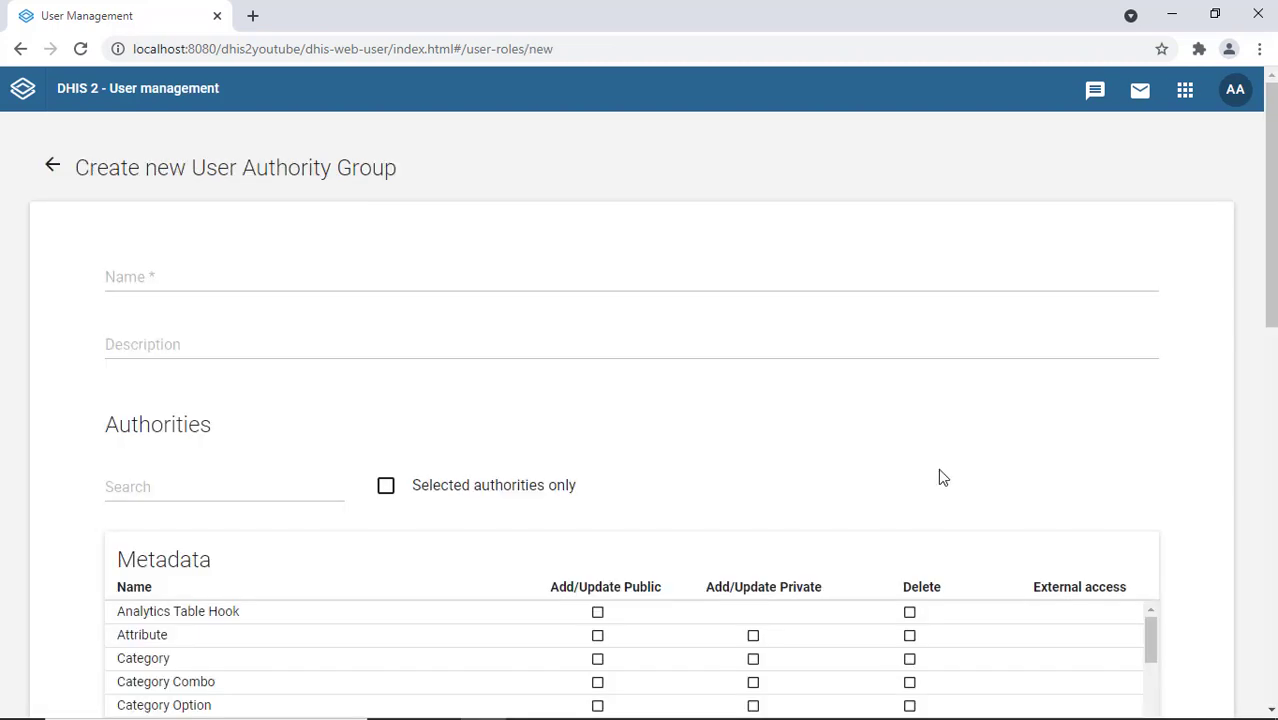
left_click(361, 277)
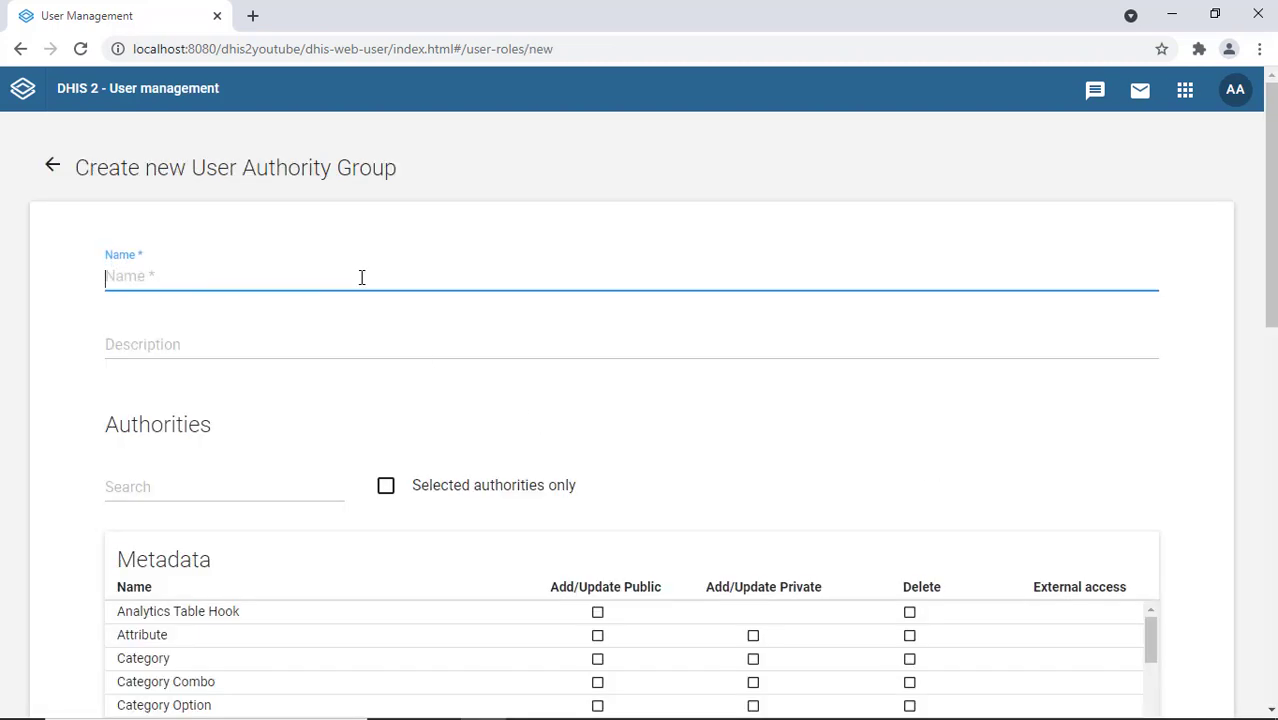
type("Manager")
left_click(361, 333)
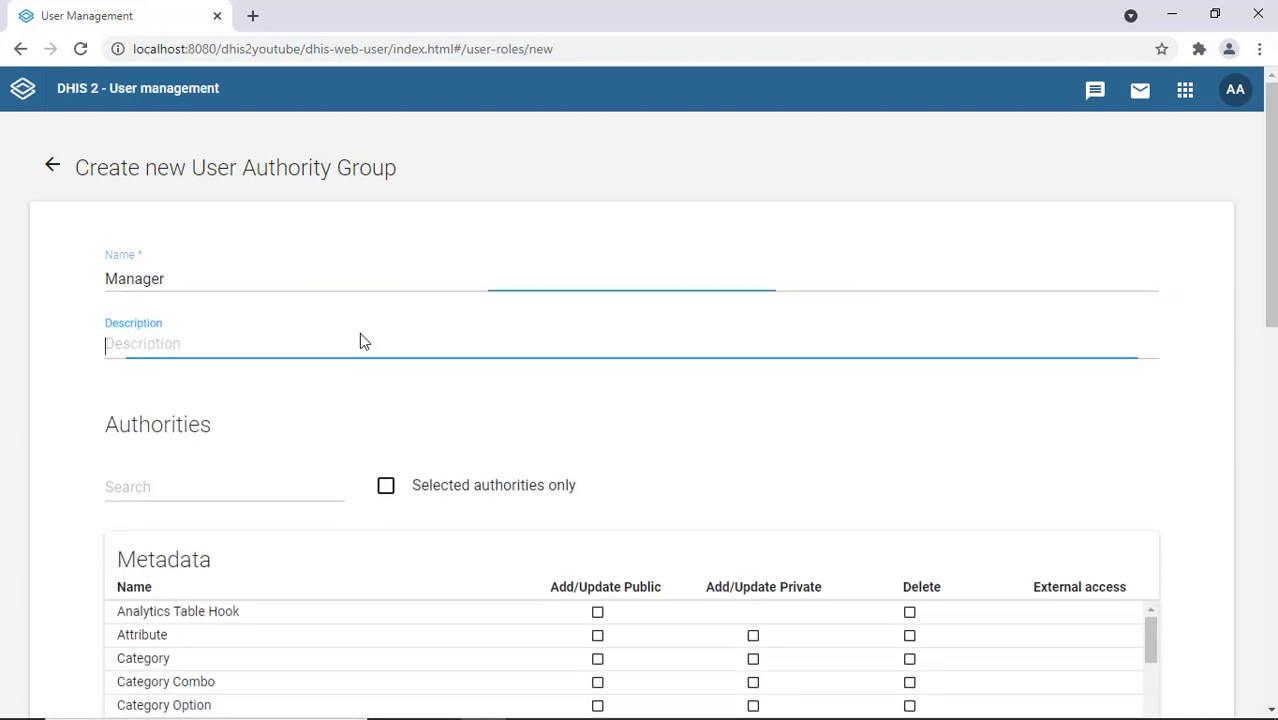
type("Manager")
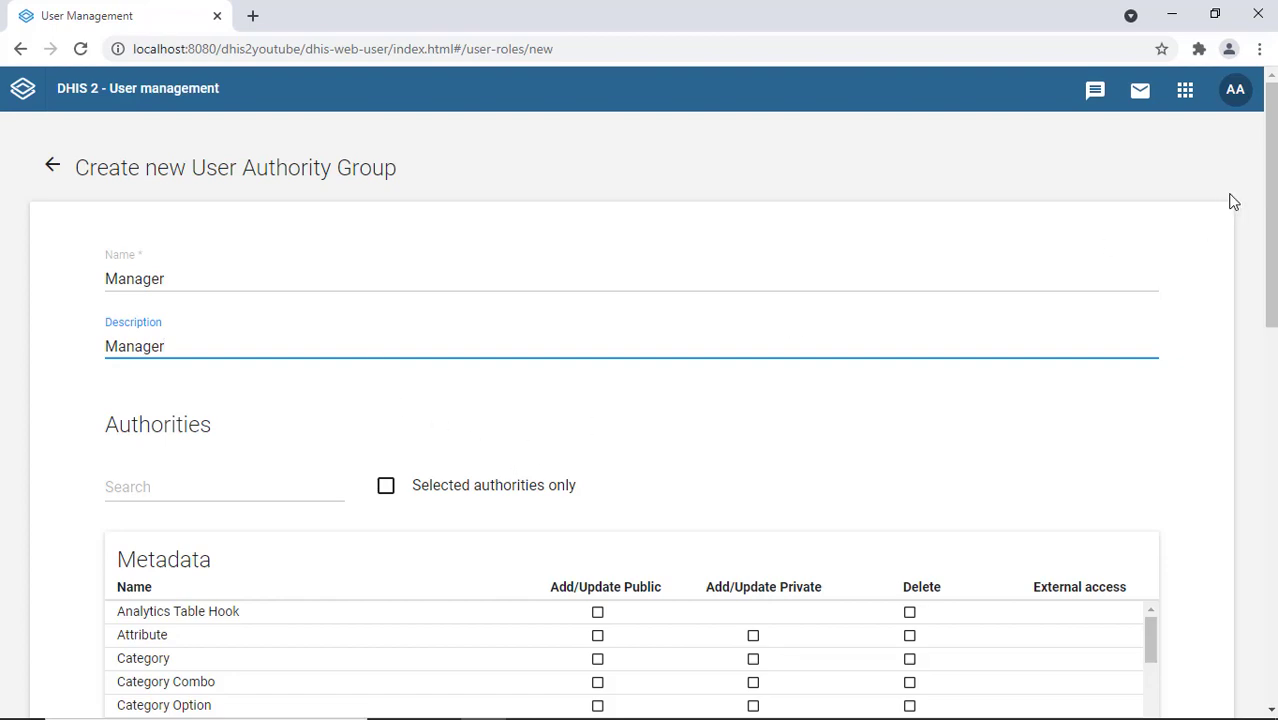
scroll(1268, 200, "down", 3)
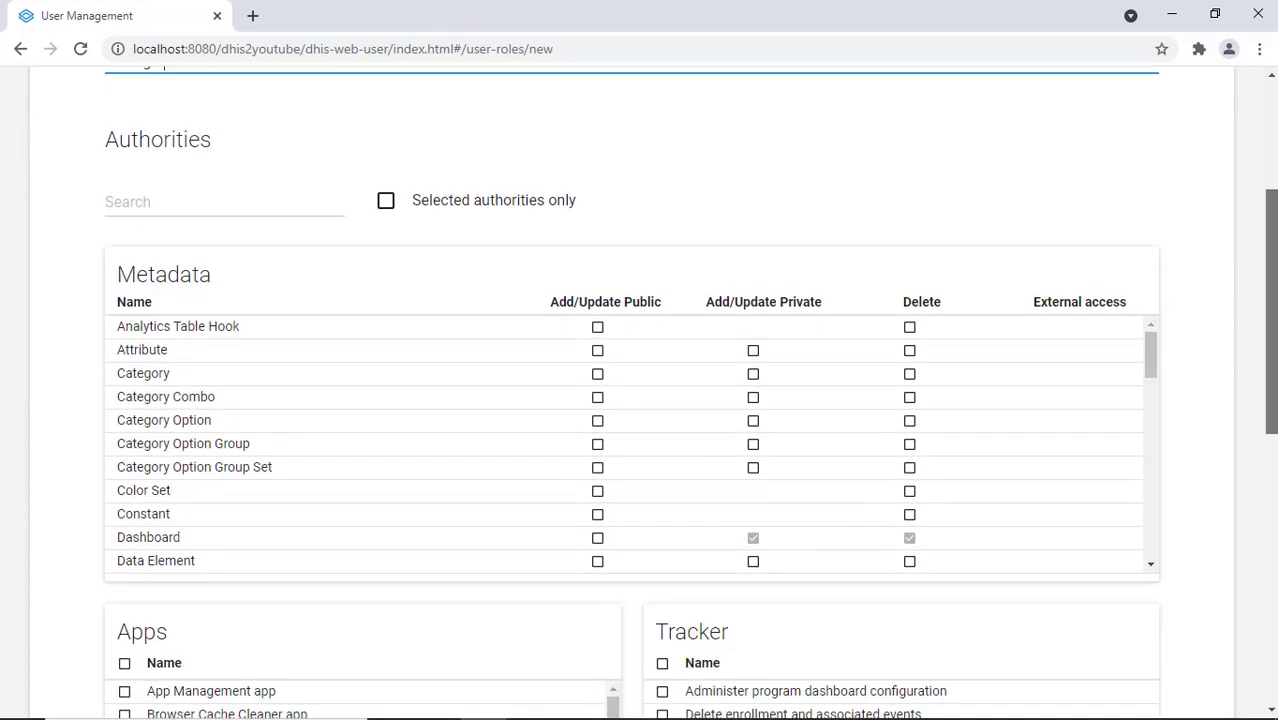
Allow the Manager role to add and update public dashboards
scroll(640, 400, "down", 5)
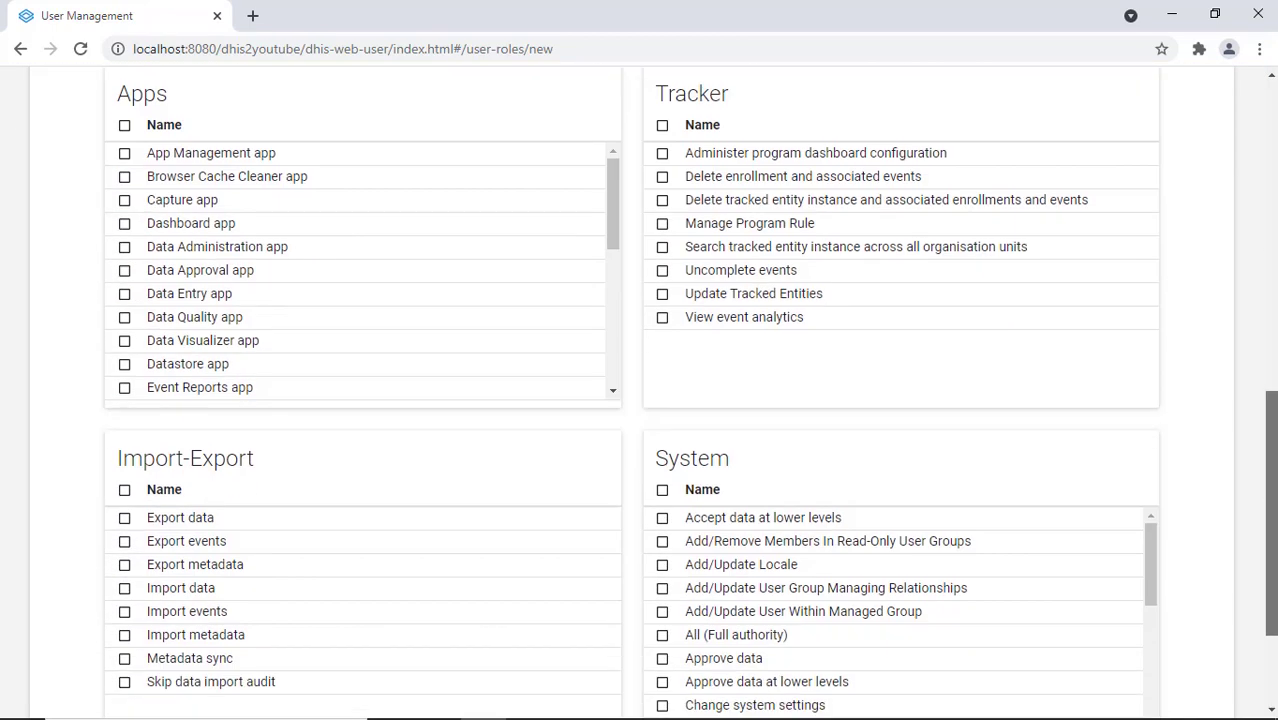
scroll(640, 400, "down", 2)
scroll(1255, 348, "up", 10)
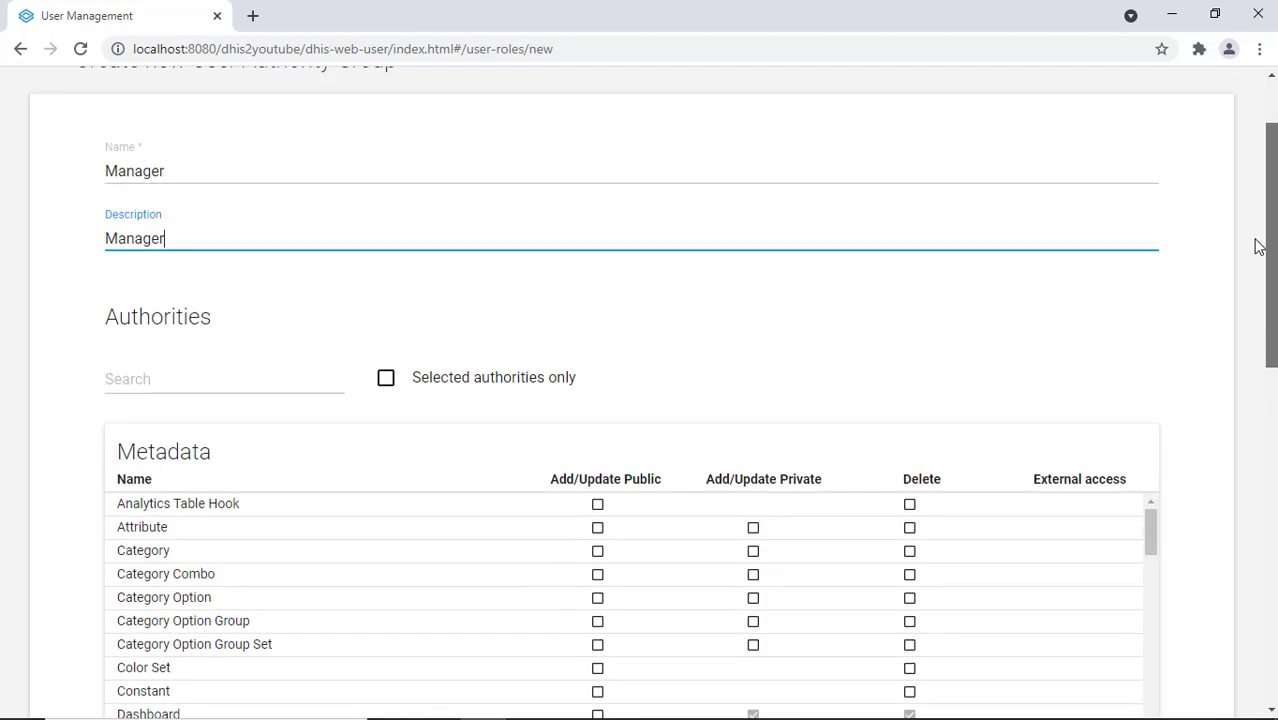
left_click_drag(1258, 247, 1268, 351)
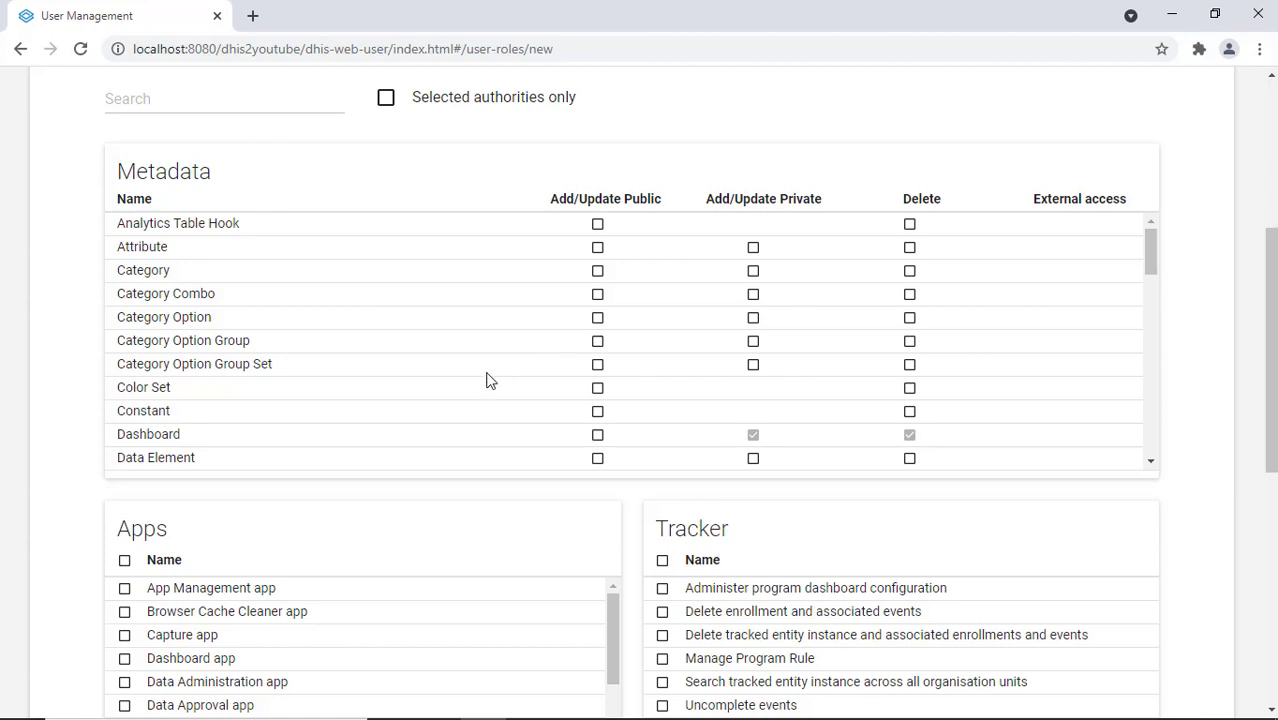
left_click(597, 435)
Grant the role access to the Pivot Table, Reports and Dashboard apps
left_click_drag(1149, 255, 1157, 307)
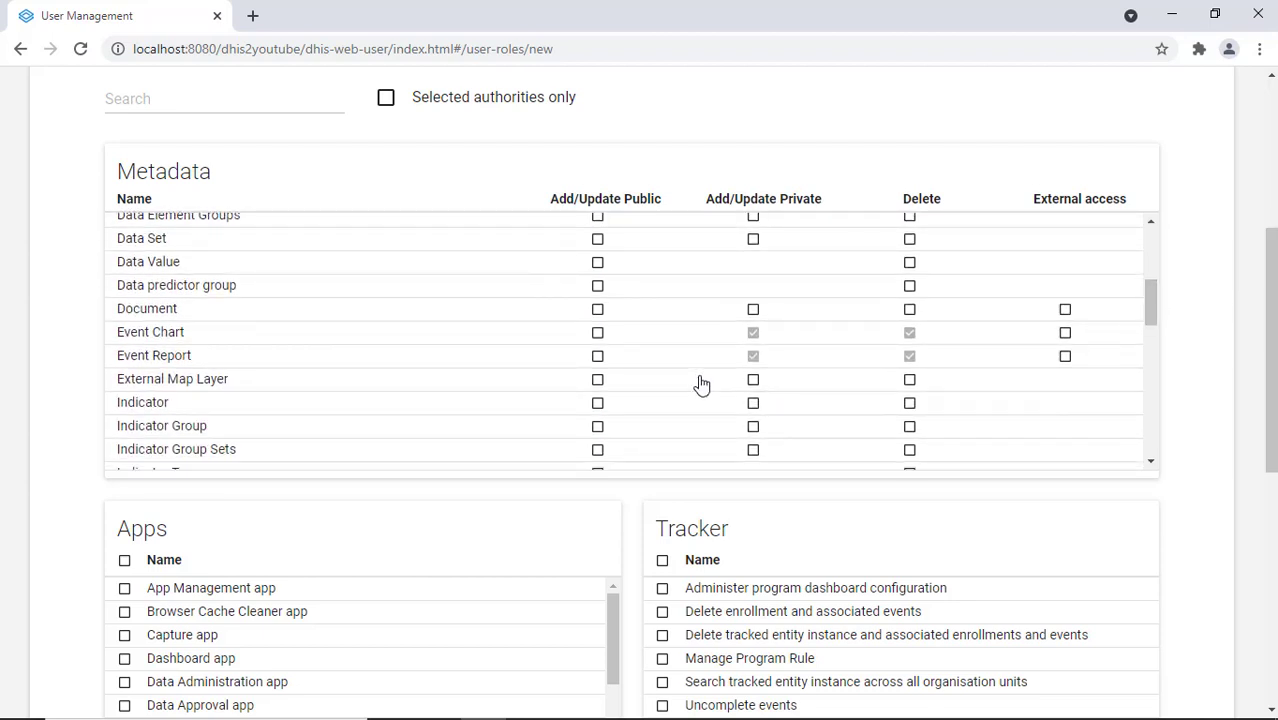
scroll(1270, 395, "down", 3)
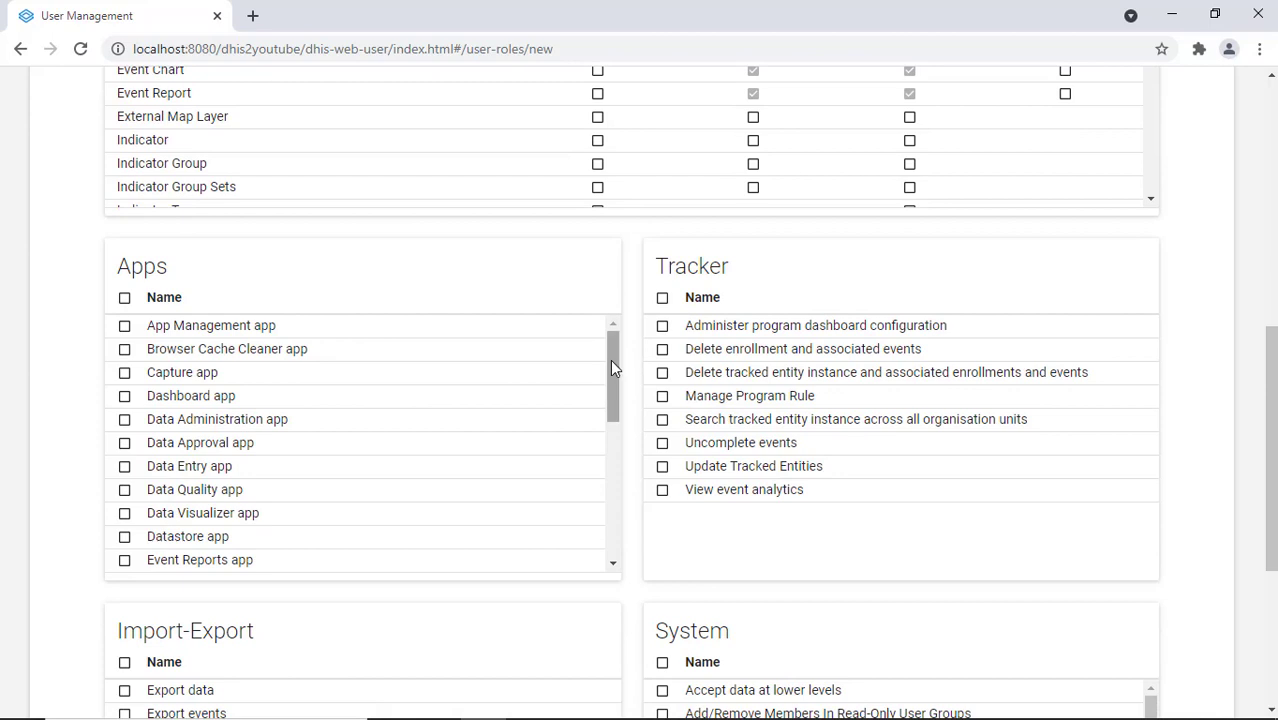
left_click_drag(610, 362, 622, 508)
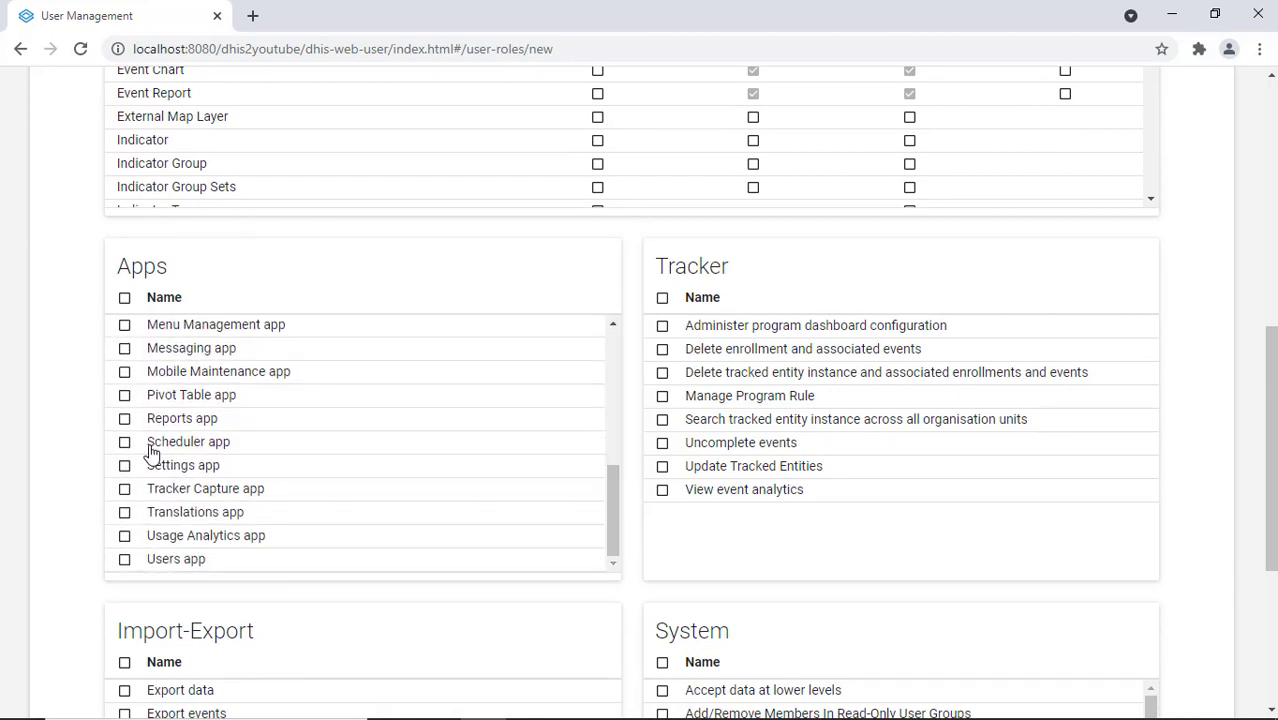
left_click(124, 396)
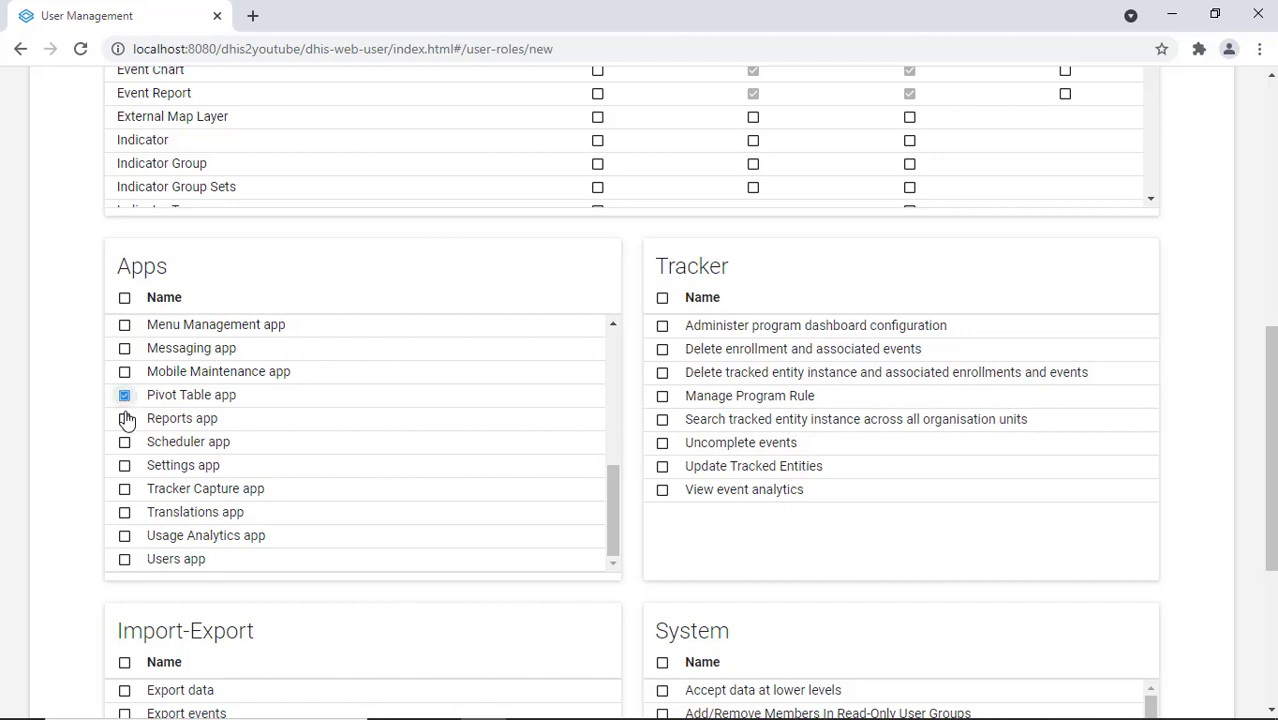
left_click(124, 419)
left_click_drag(610, 543, 622, 420)
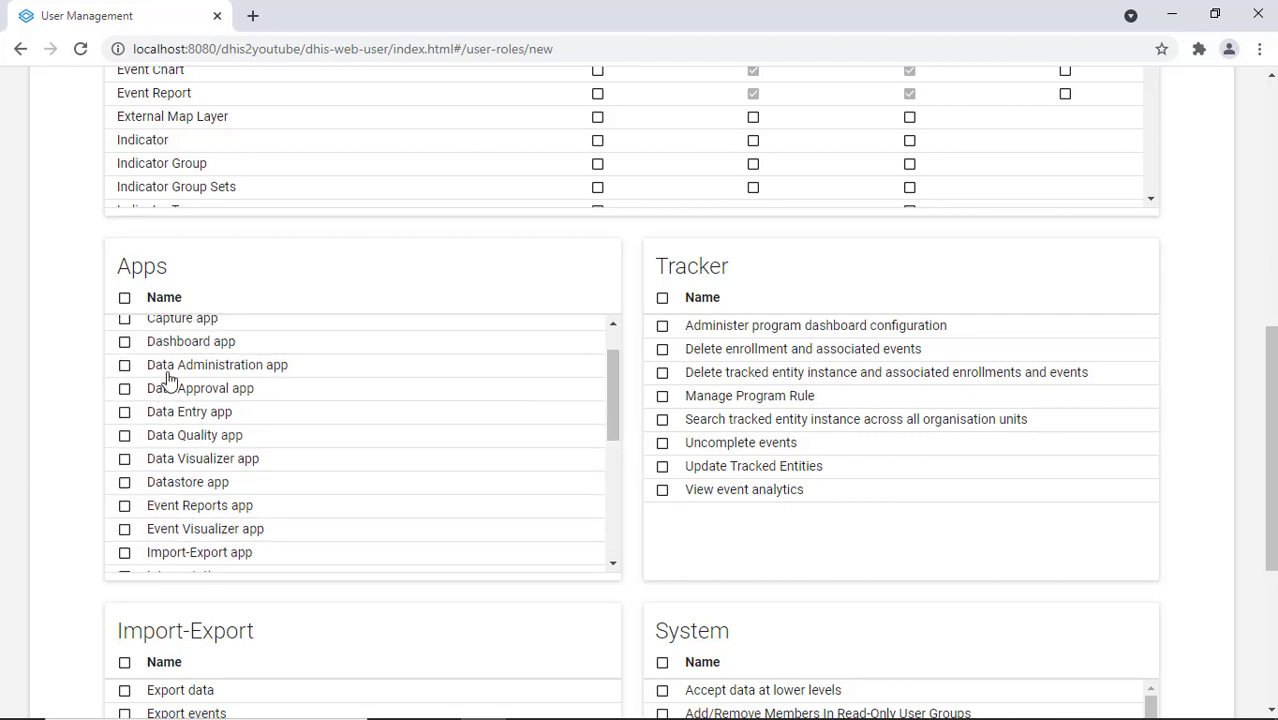
left_click(125, 342)
Add the Import data and Export metadata authorities and save the Manager role
scroll(1272, 402, "down", 3)
scroll(1272, 430, "down", 1)
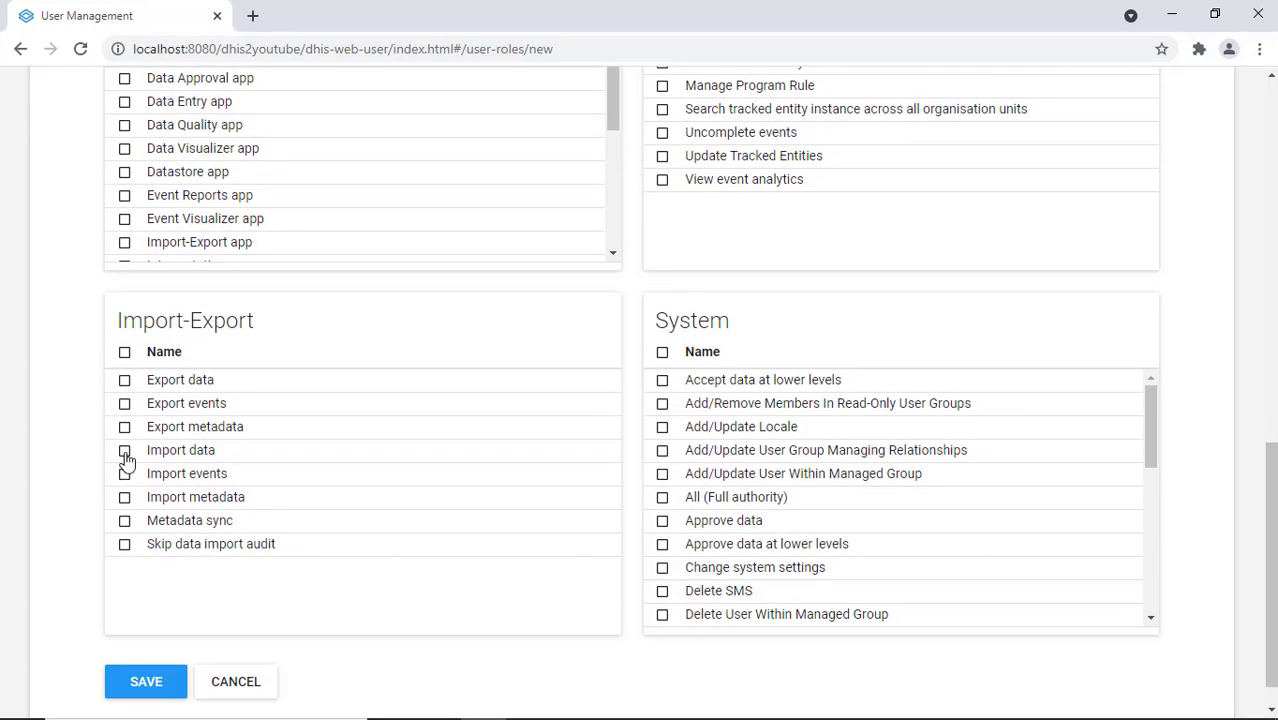
left_click(125, 455)
left_click(125, 428)
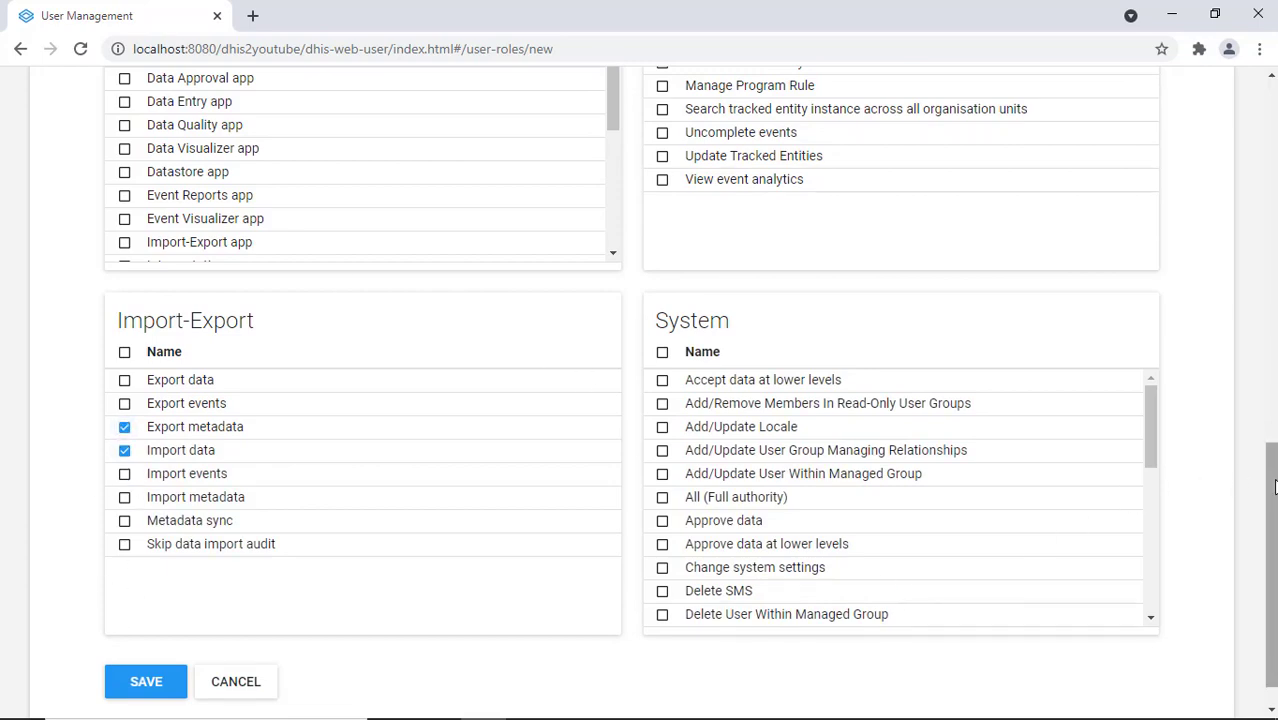
scroll(1266, 470, "up", 1)
left_click_drag(1266, 462, 1205, 506)
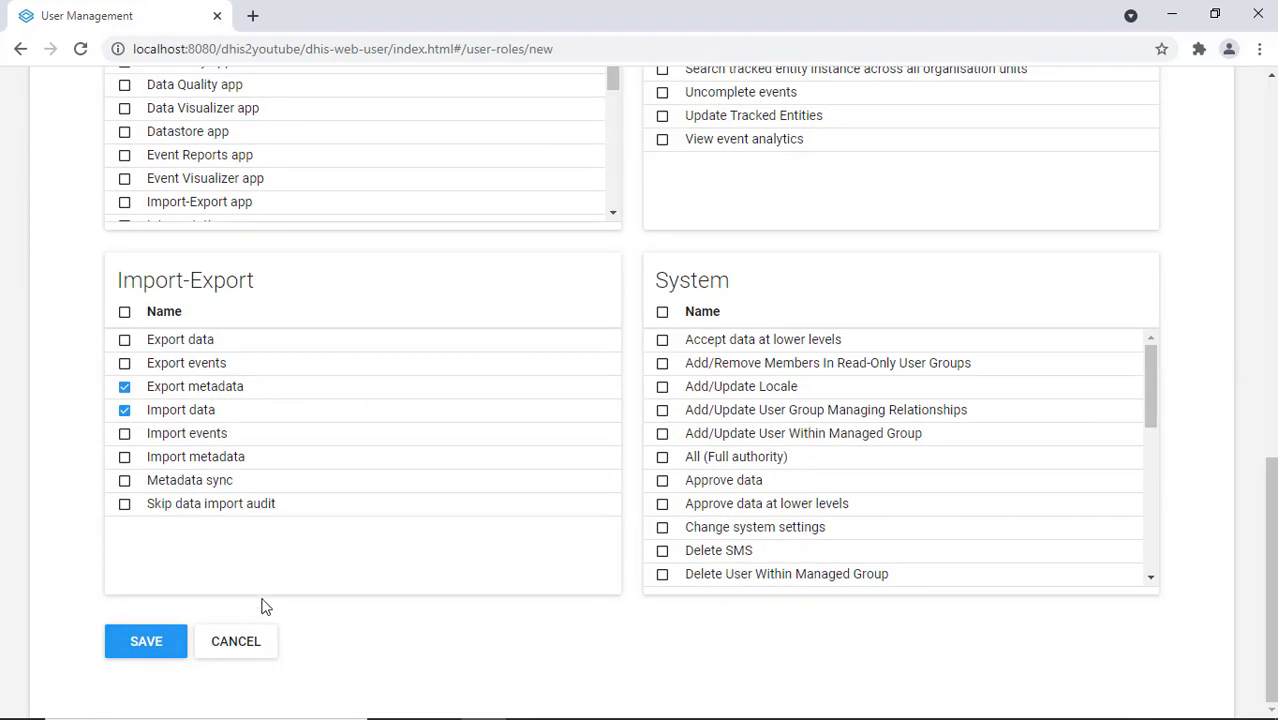
left_click(126, 643)
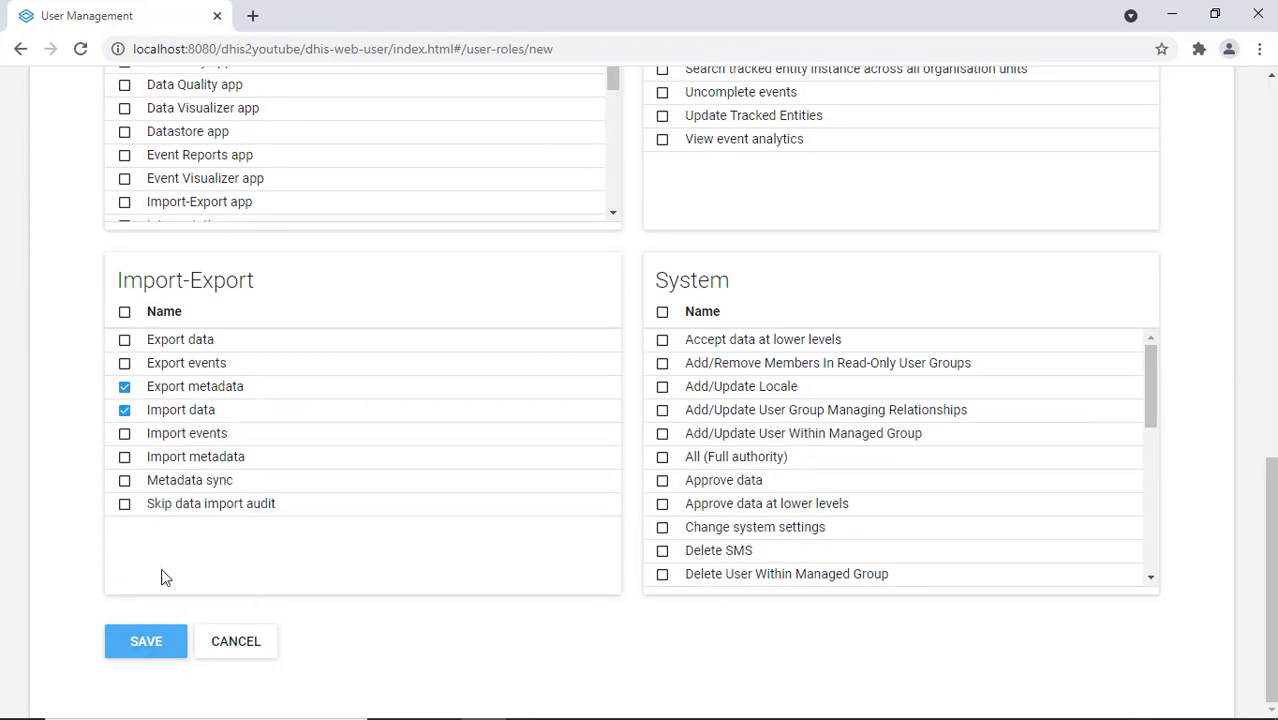
left_click(145, 650)
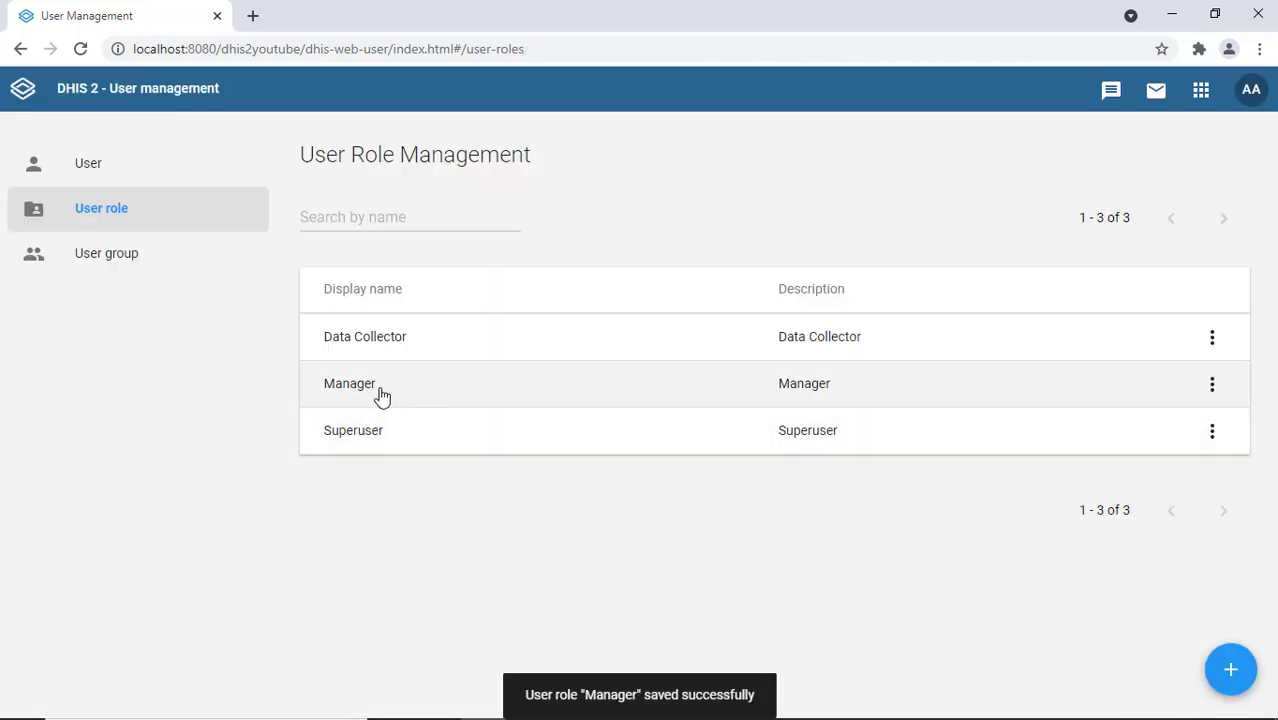
Tick Approve data and Approve data at lower levels on the Manager role and save
left_click(354, 390)
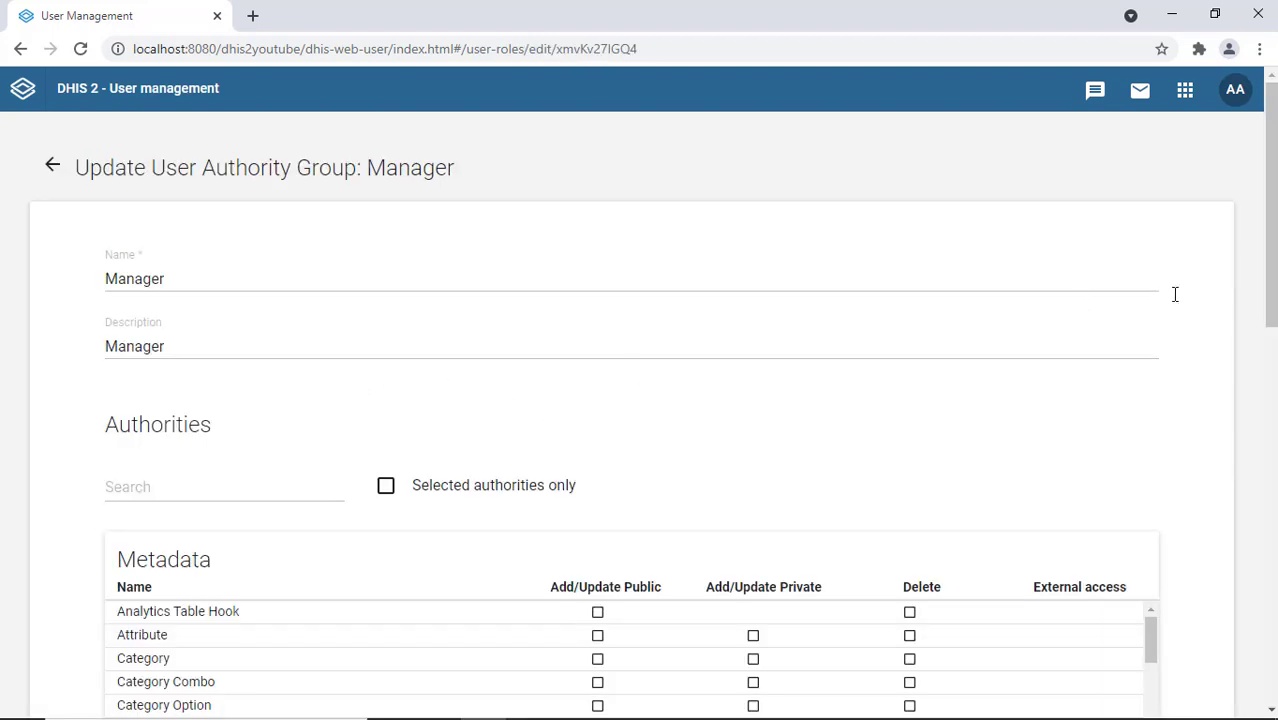
left_click_drag(1262, 252, 1269, 474)
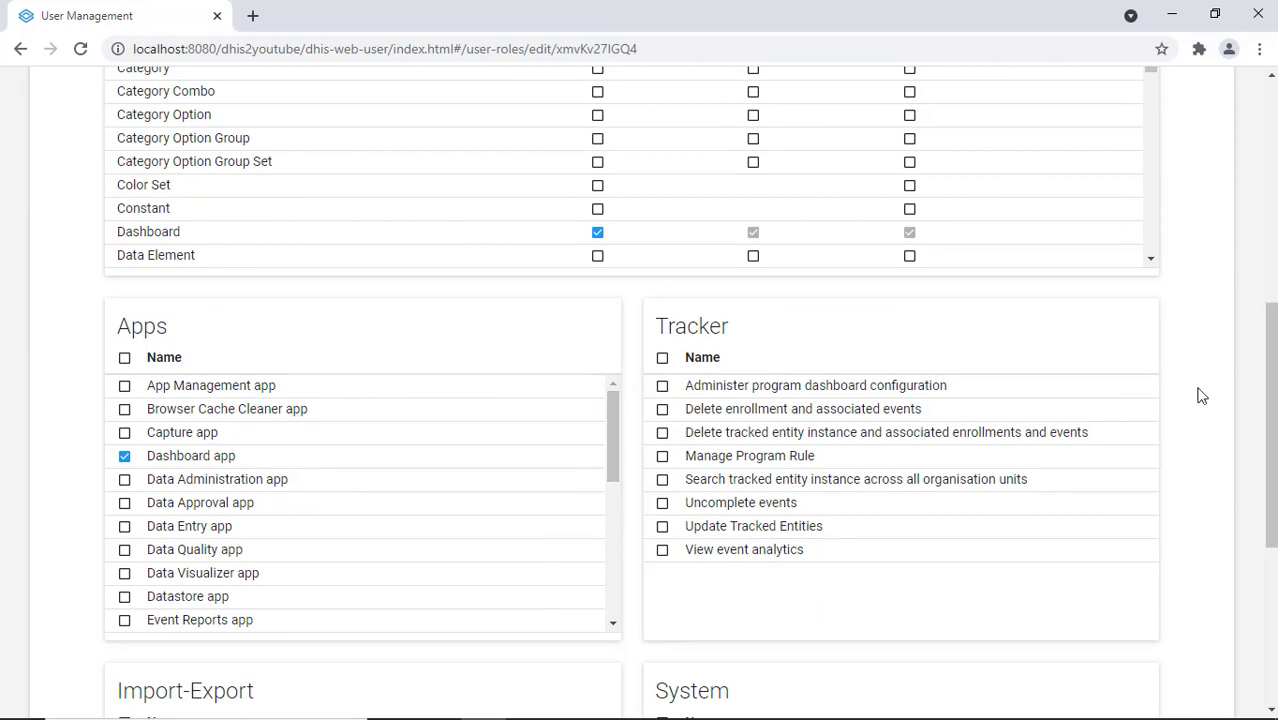
left_click_drag(1269, 422, 1269, 558)
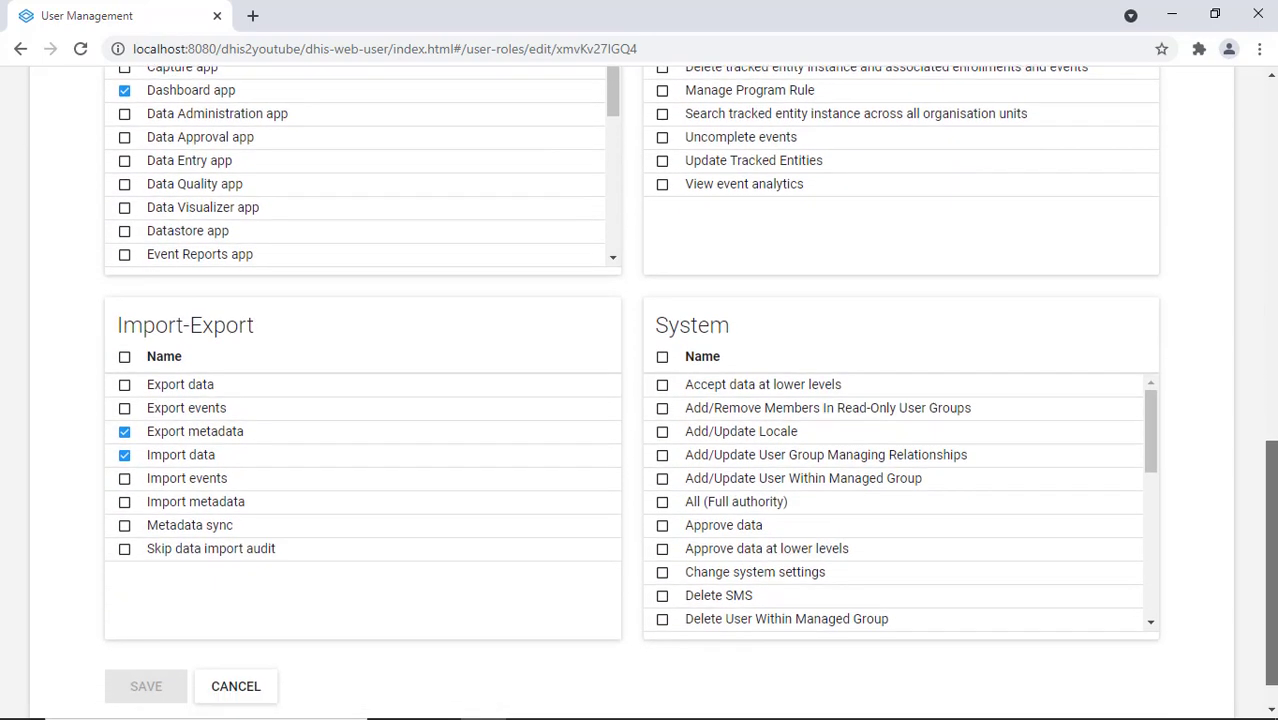
left_click(664, 527)
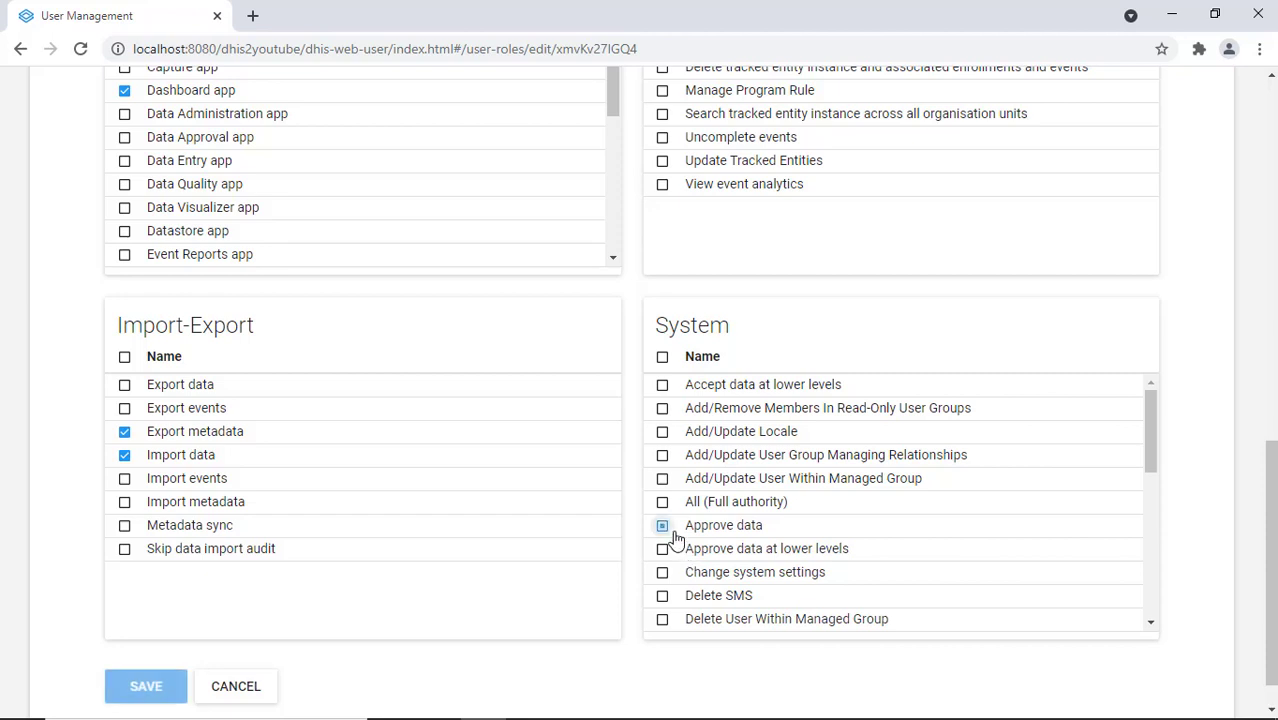
left_click(687, 550)
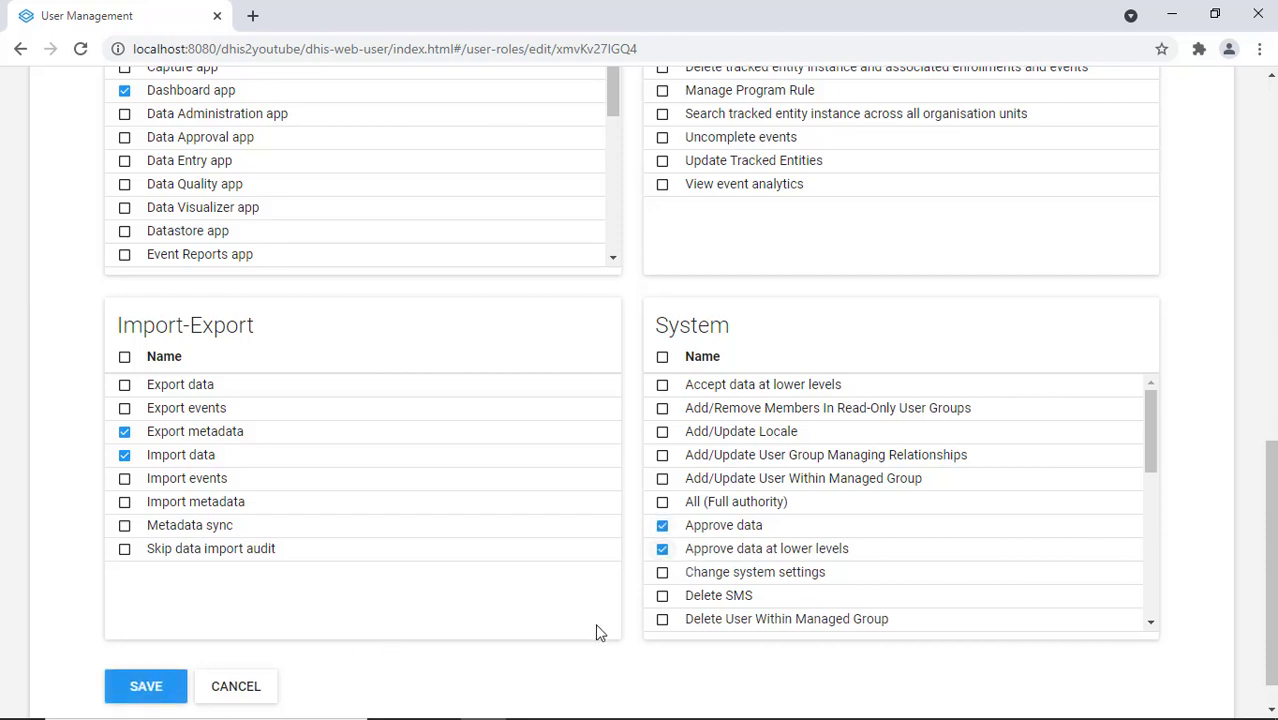
left_click(162, 686)
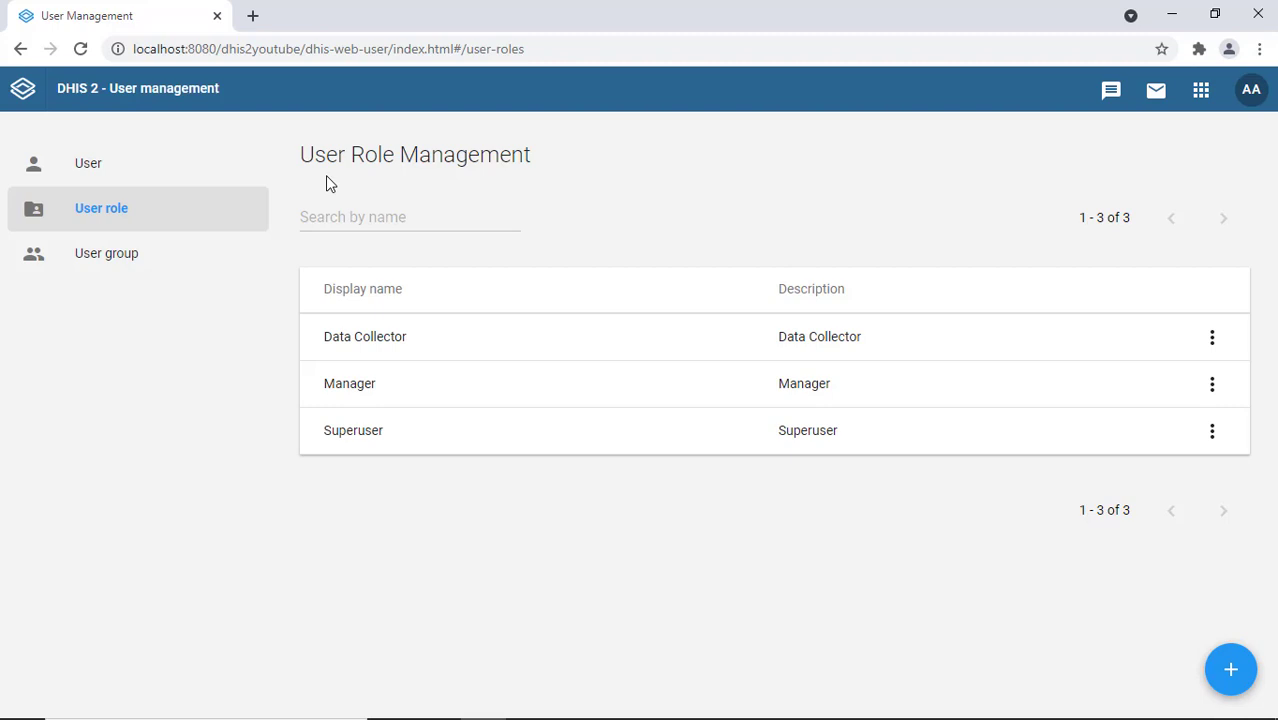
Open the admin user, review its roles and National org units, and leave without saving
left_click(157, 175)
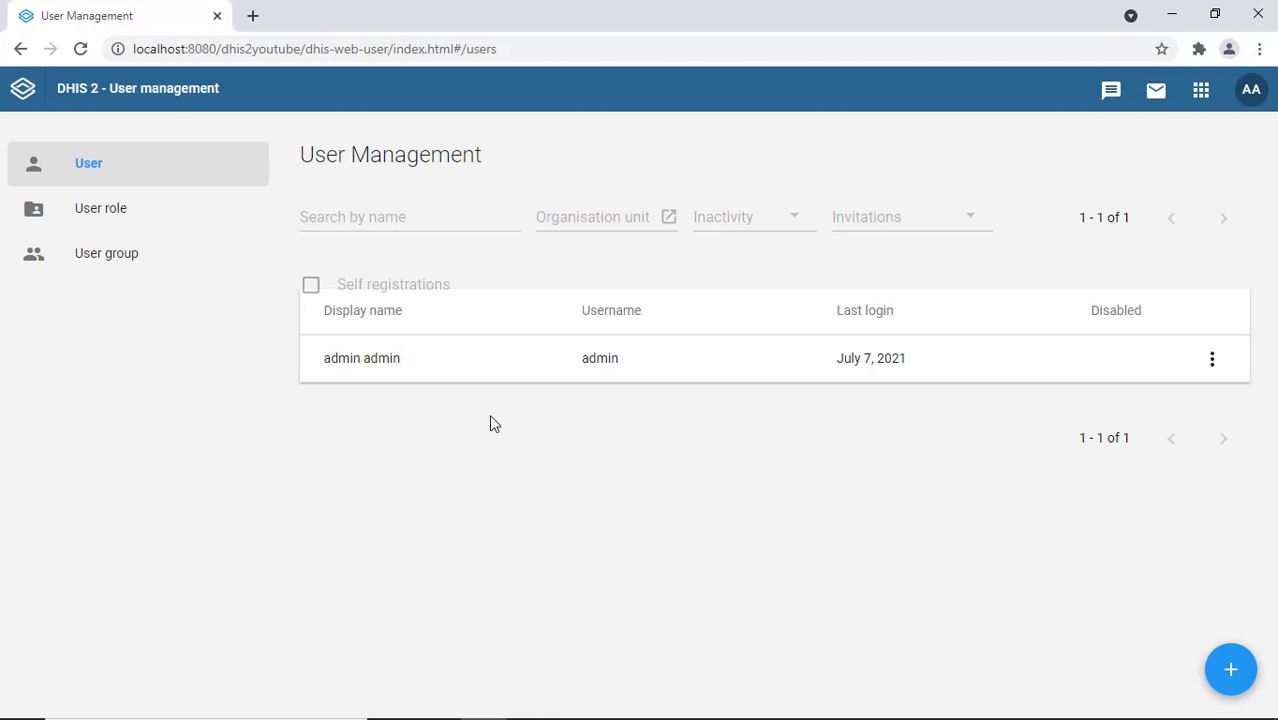
left_click(394, 362)
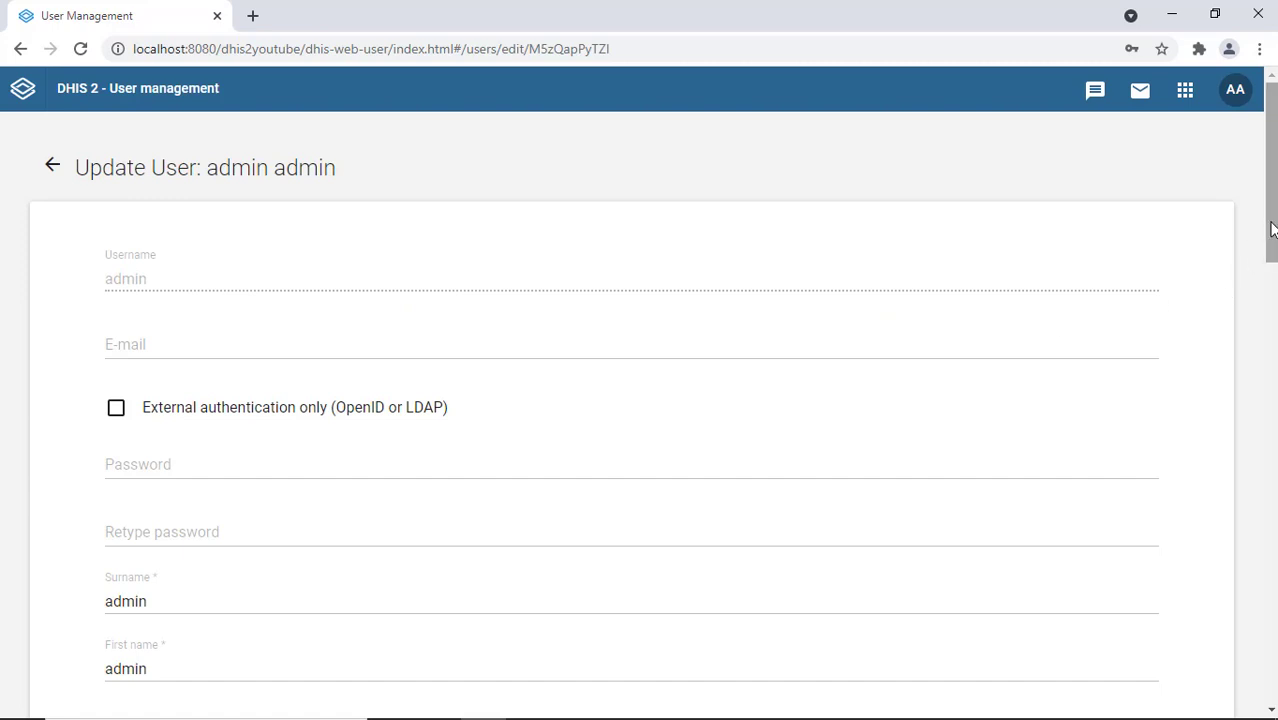
left_click_drag(1272, 228, 1274, 491)
scroll(810, 273, "down", 3)
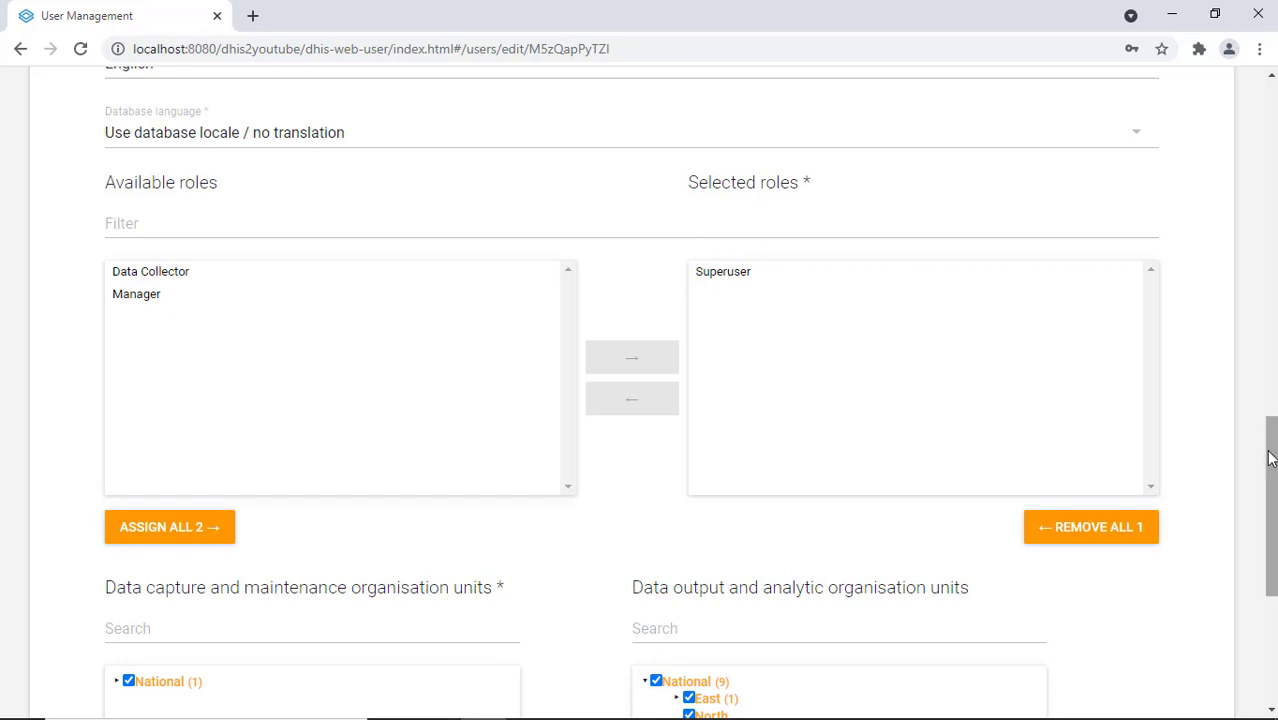
left_click_drag(1270, 451, 1274, 502)
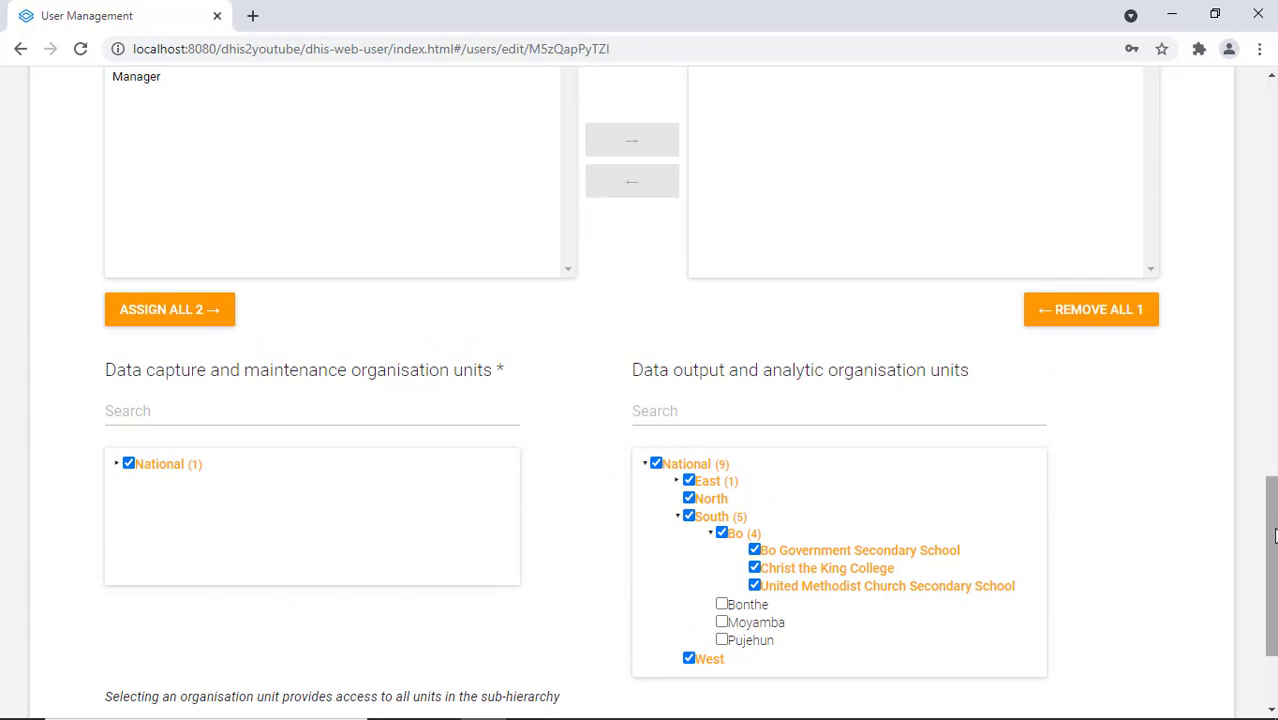
left_click(656, 464)
left_click(656, 464)
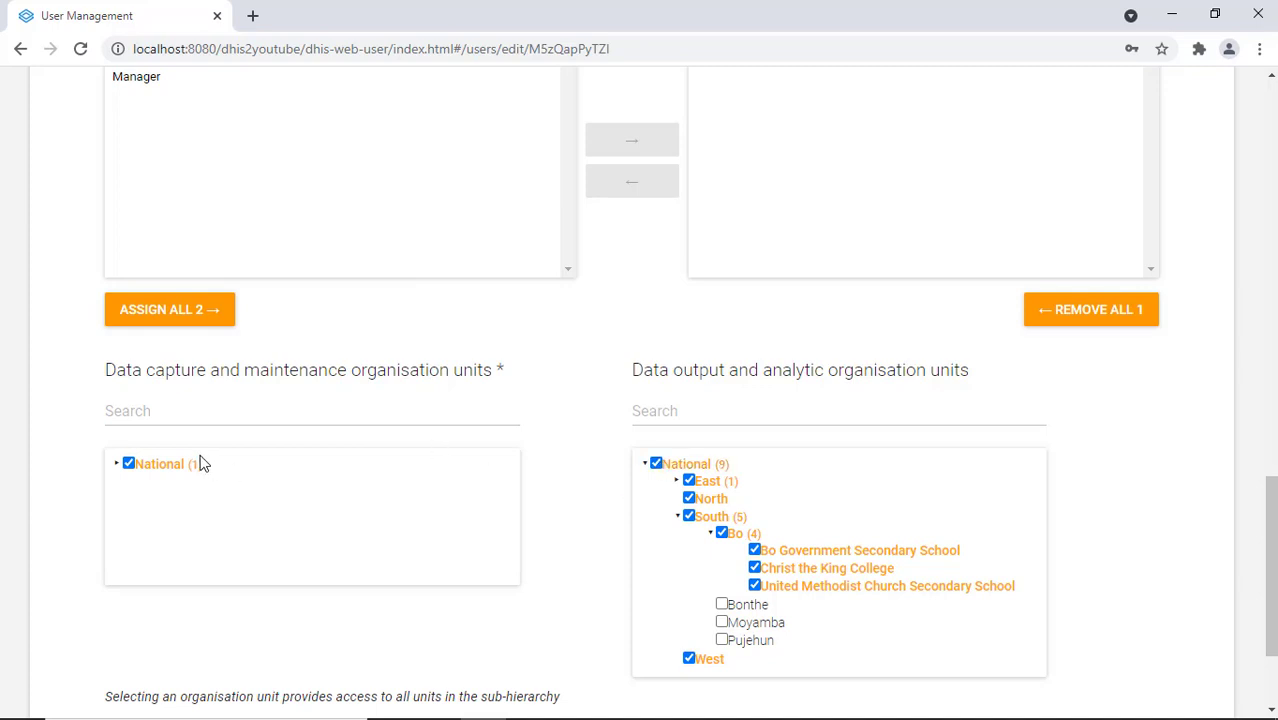
left_click_drag(1273, 515, 1262, 124)
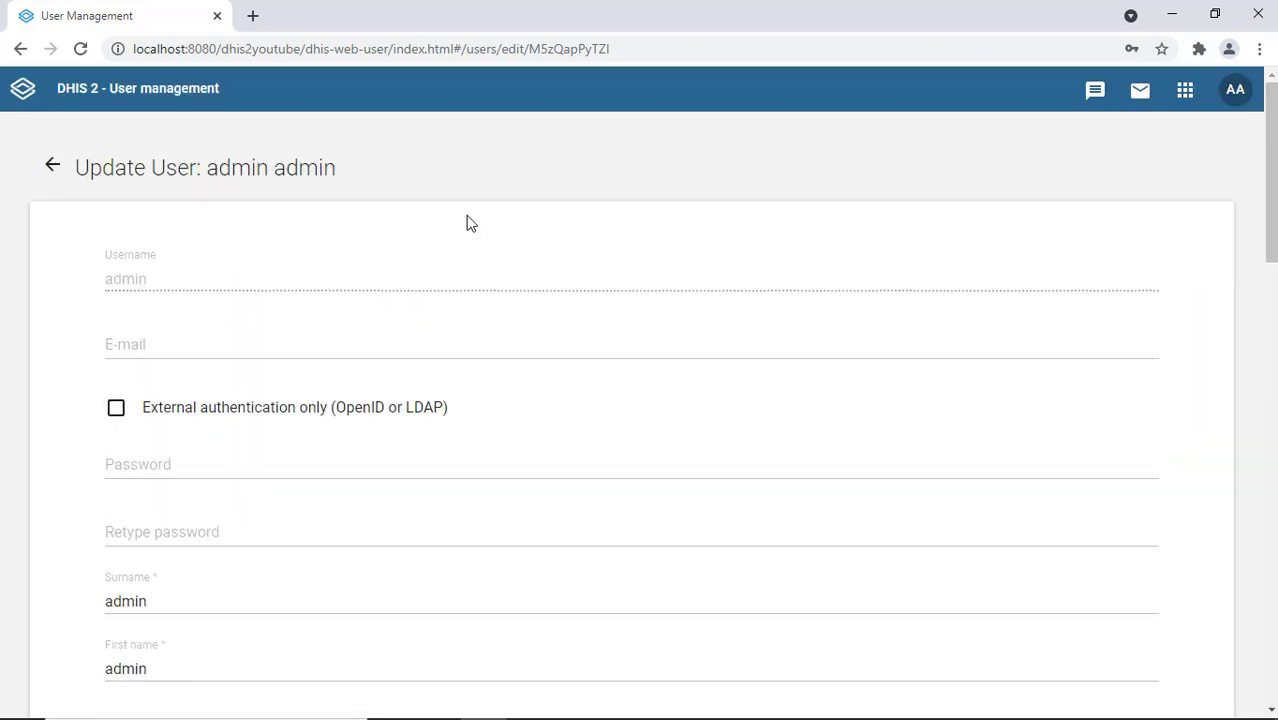
left_click(52, 166)
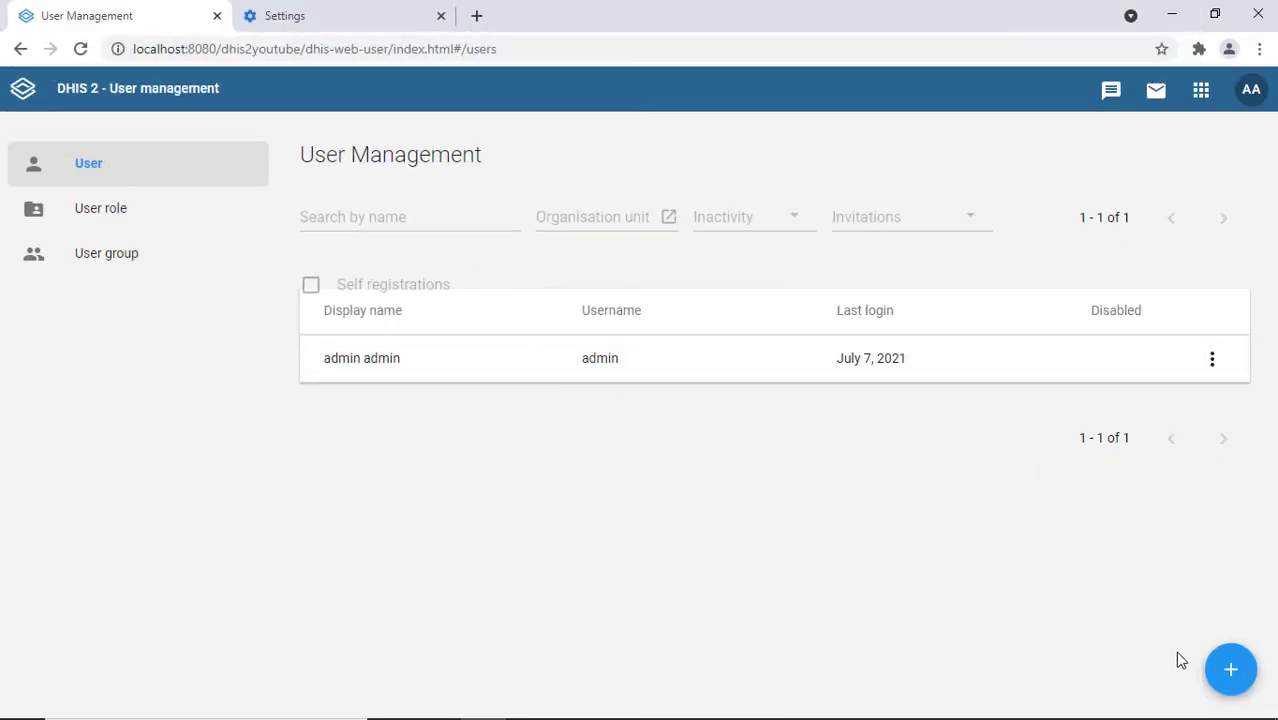
Start a new user with username testuser and enter the password and its confirmation
left_click(1222, 670)
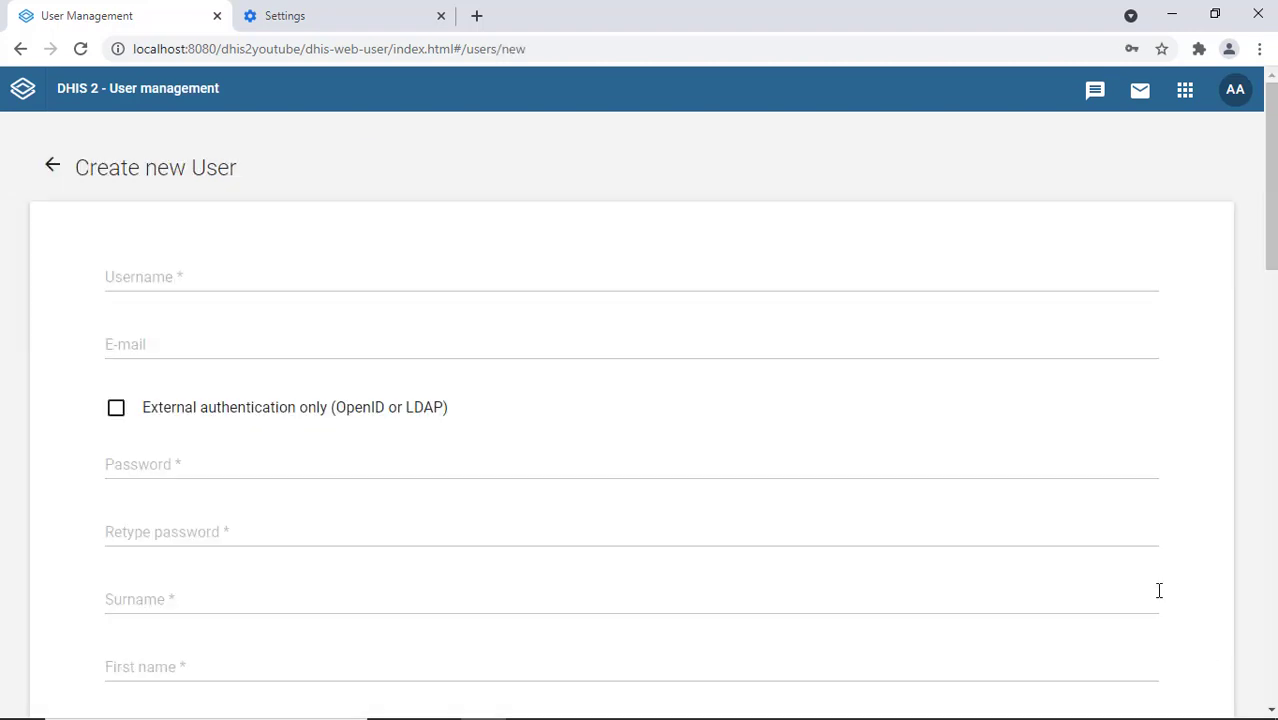
left_click(465, 271)
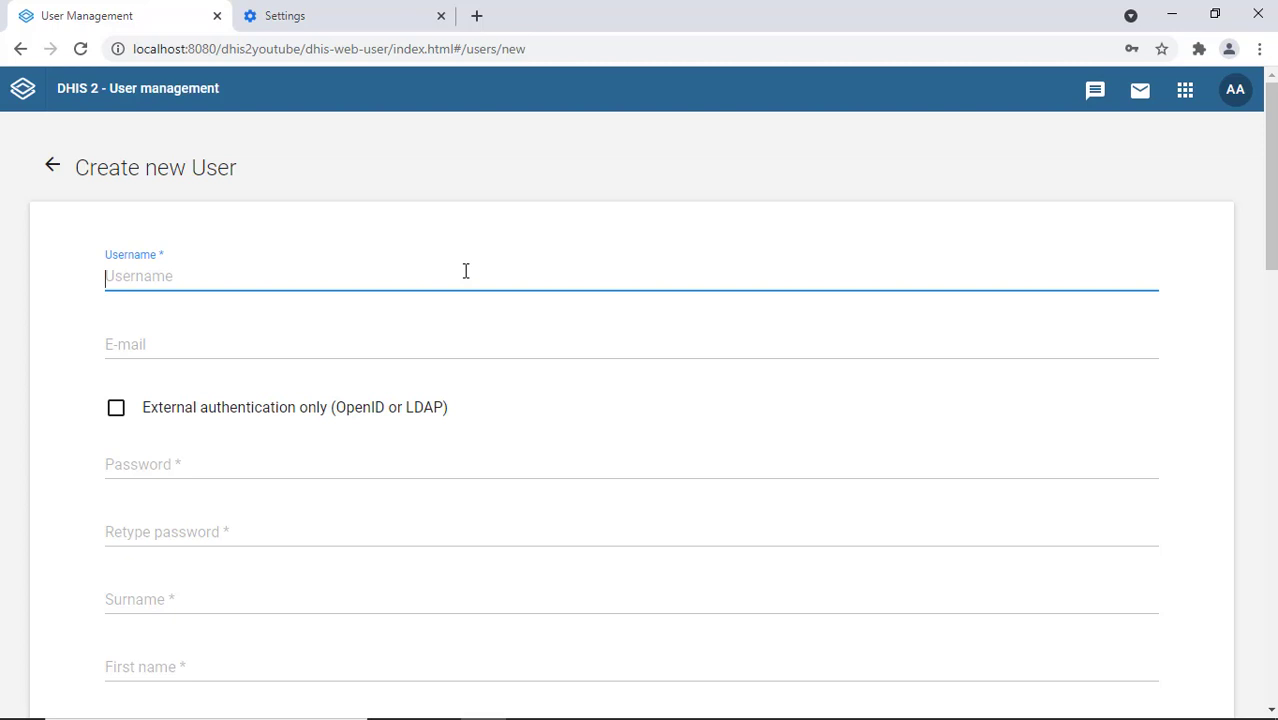
type("testuser")
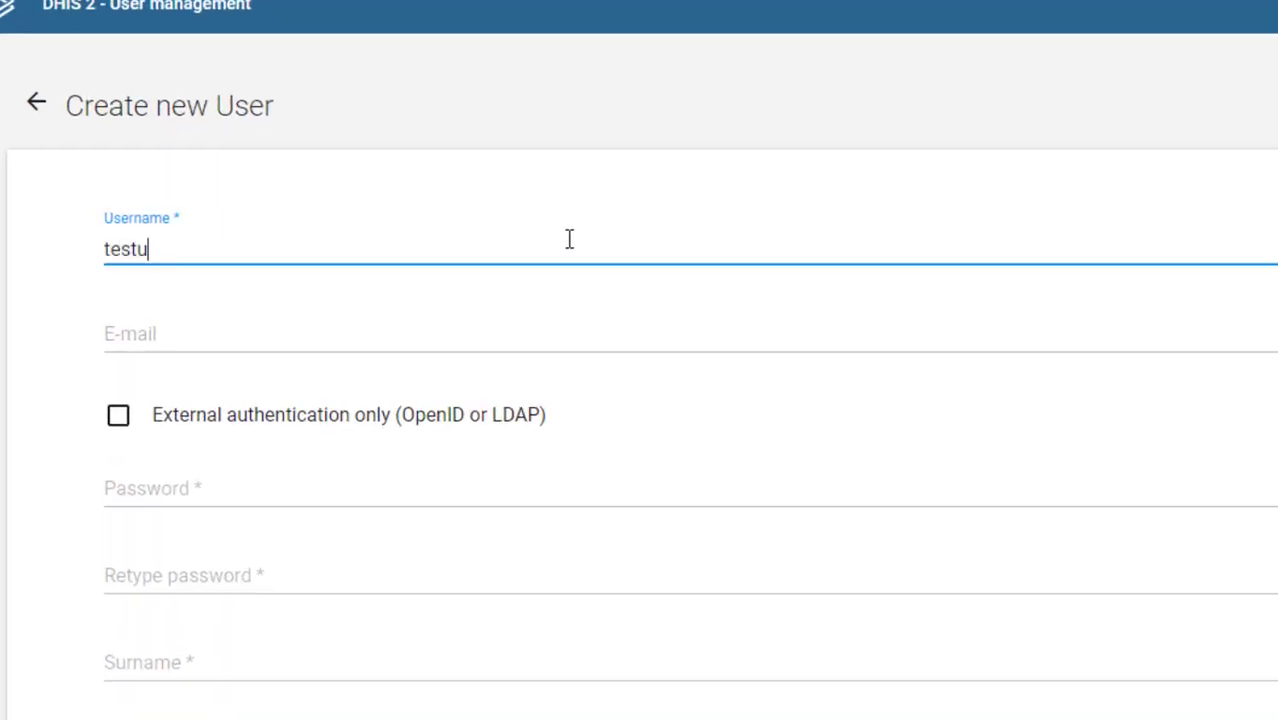
left_click(430, 325)
left_click(320, 481)
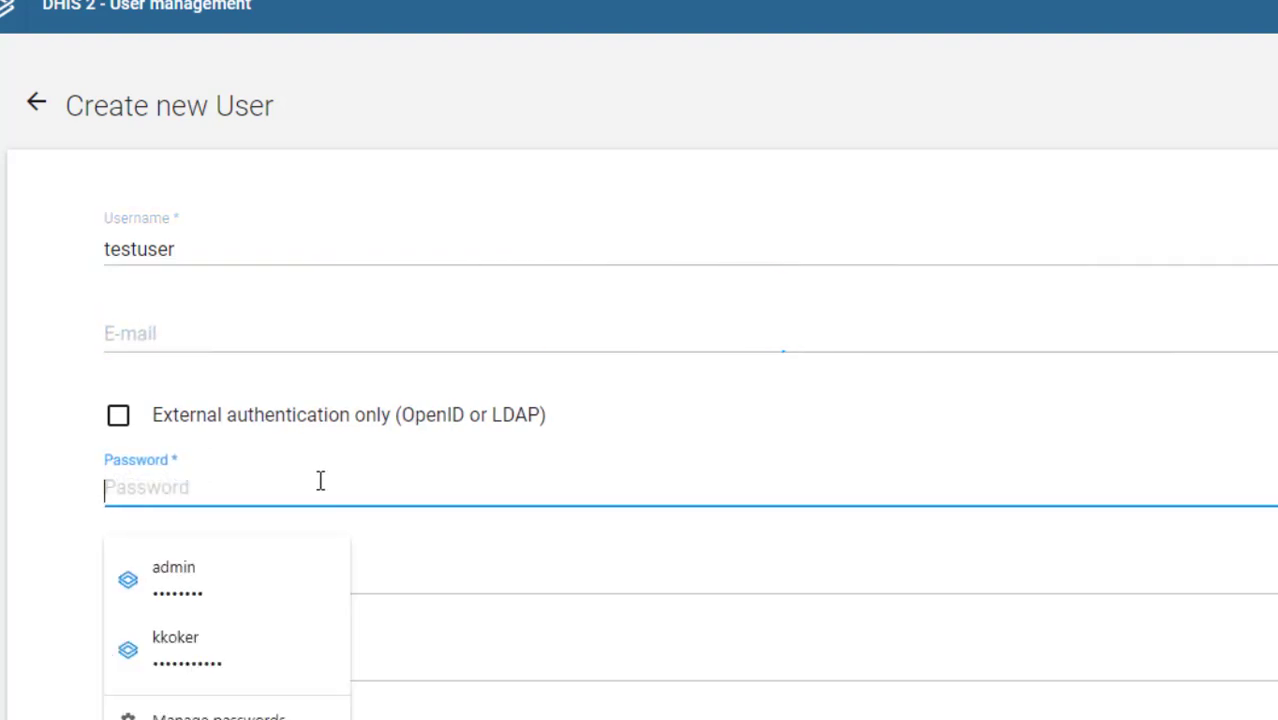
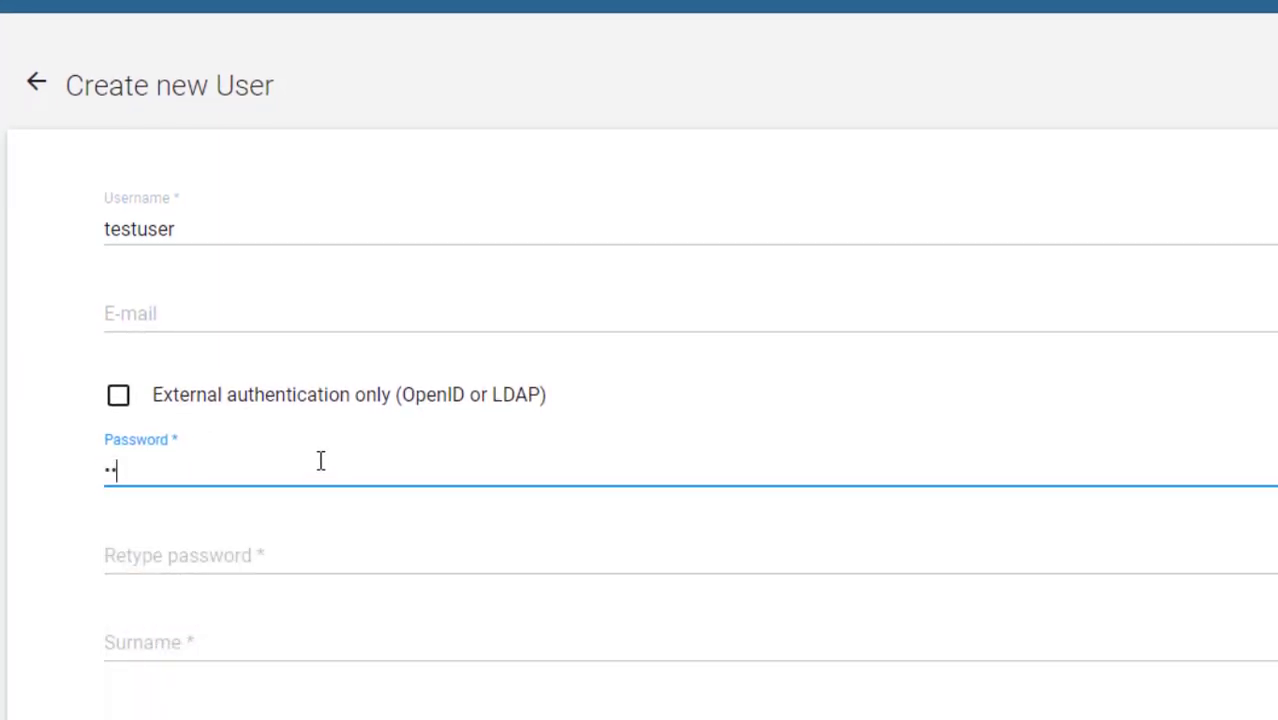
left_click(246, 555)
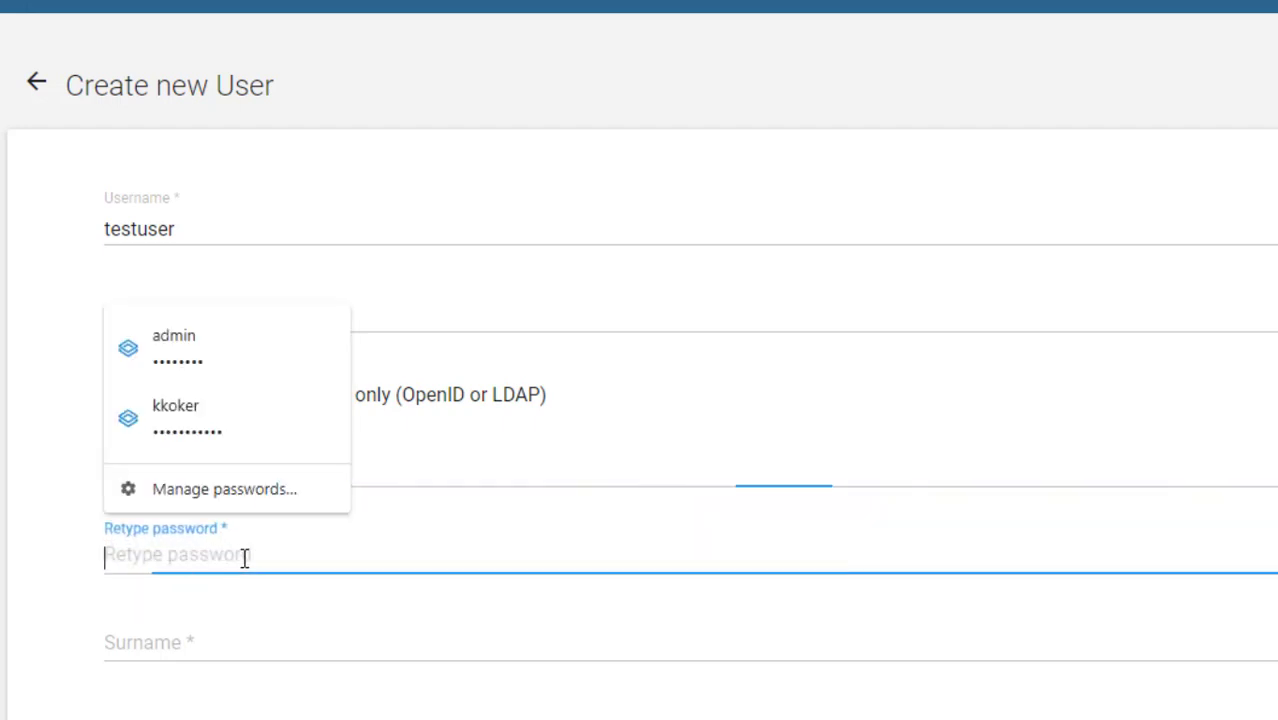
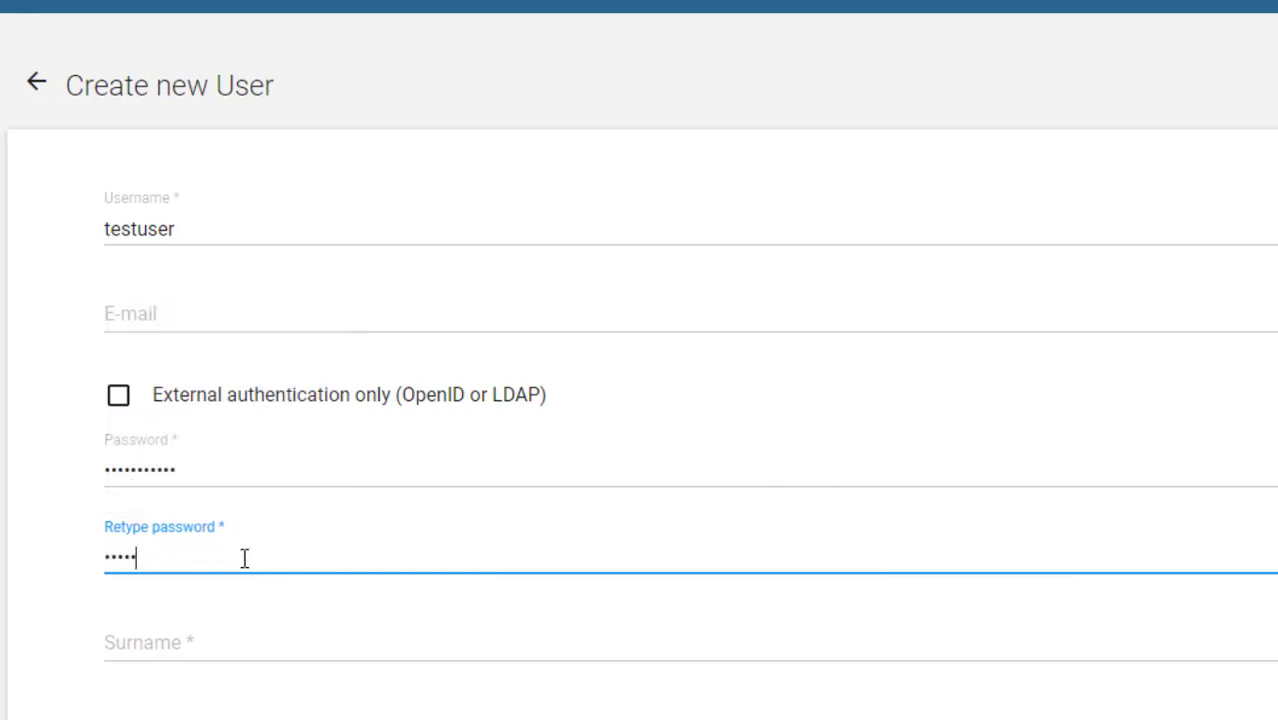
Enter the new user's surname and first name
left_click(300, 632)
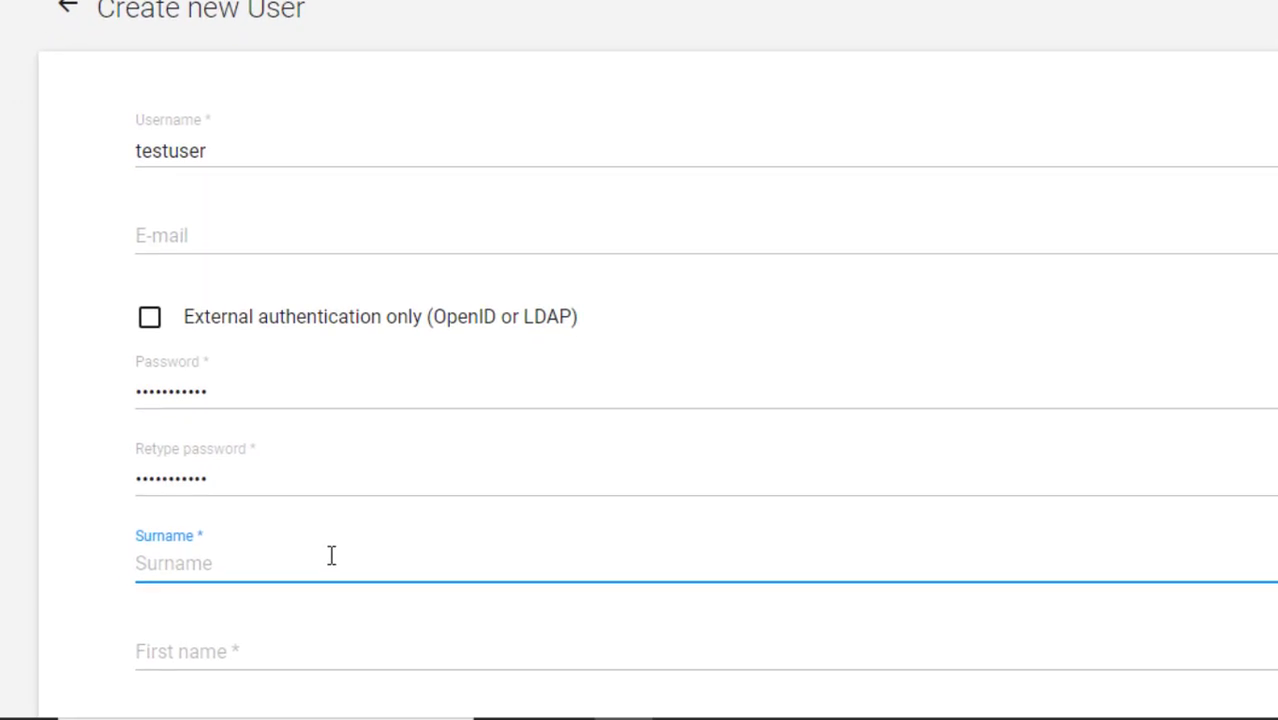
type("Te")
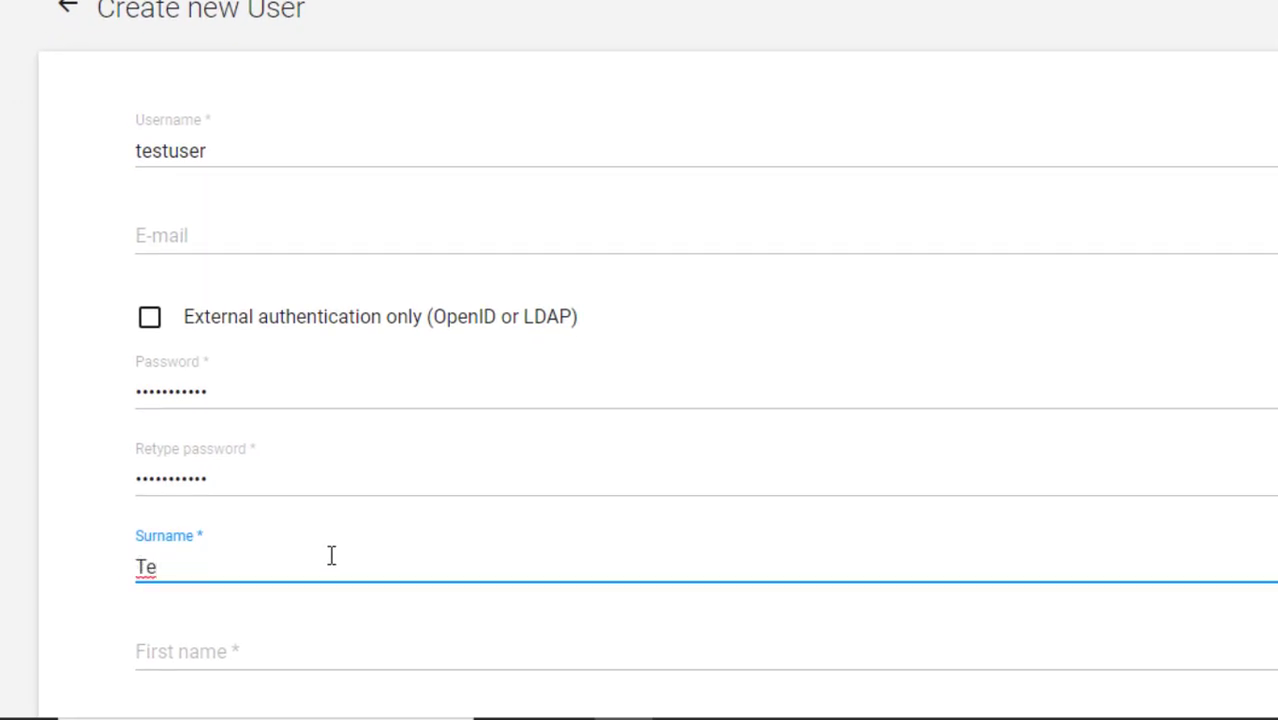
type("st")
left_click(274, 629)
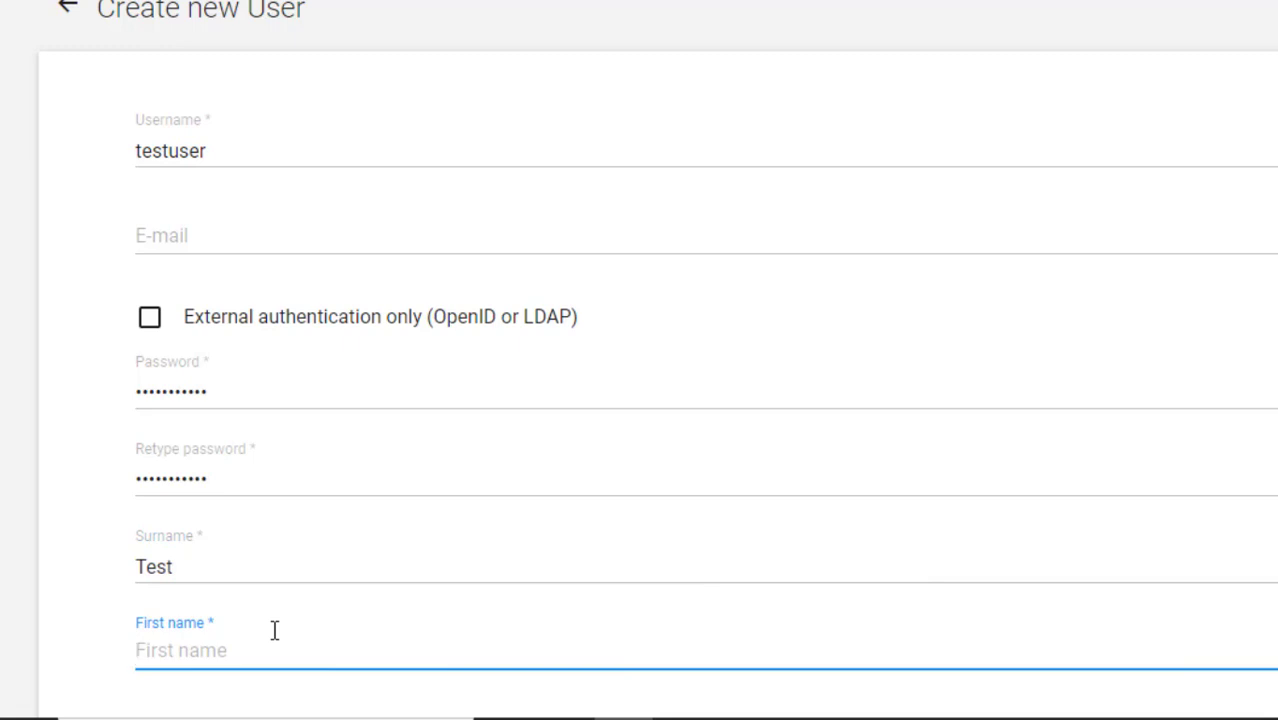
type("User")
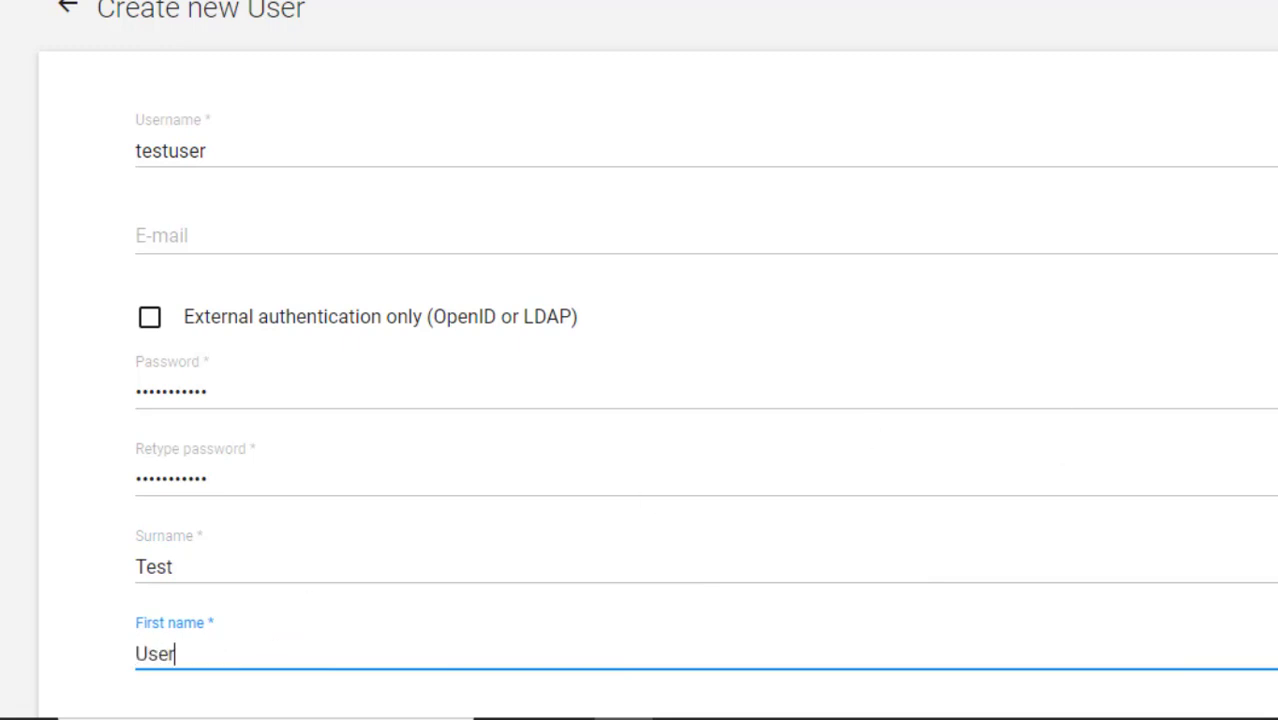
Move the Manager role from Available roles into the new user's Selected roles
scroll(640, 400, "down", 3)
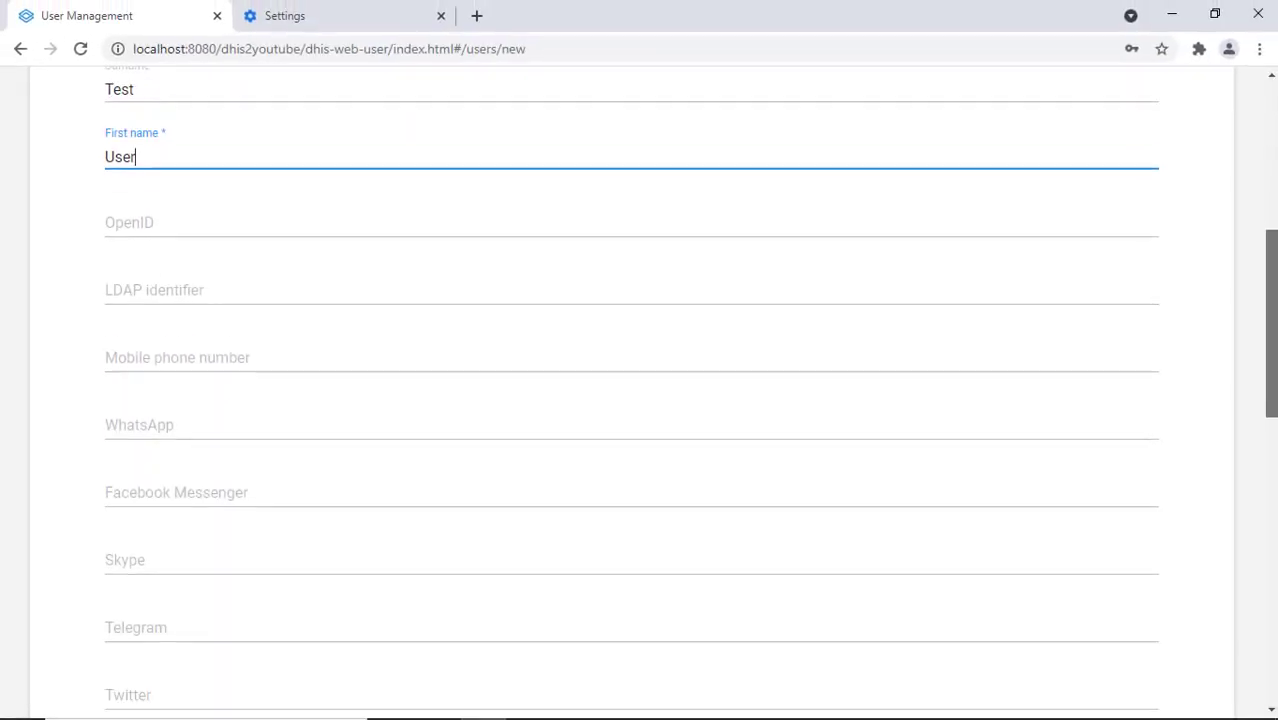
scroll(640, 400, "down", 1)
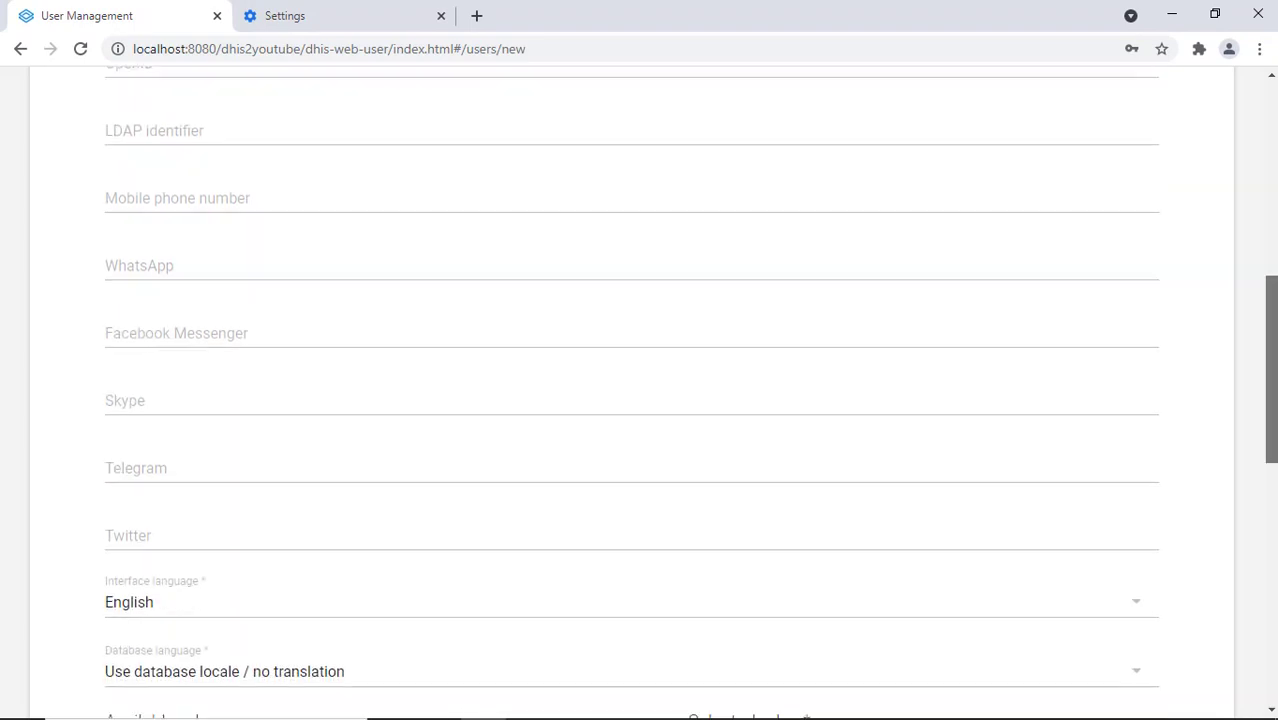
scroll(640, 400, "down", 3)
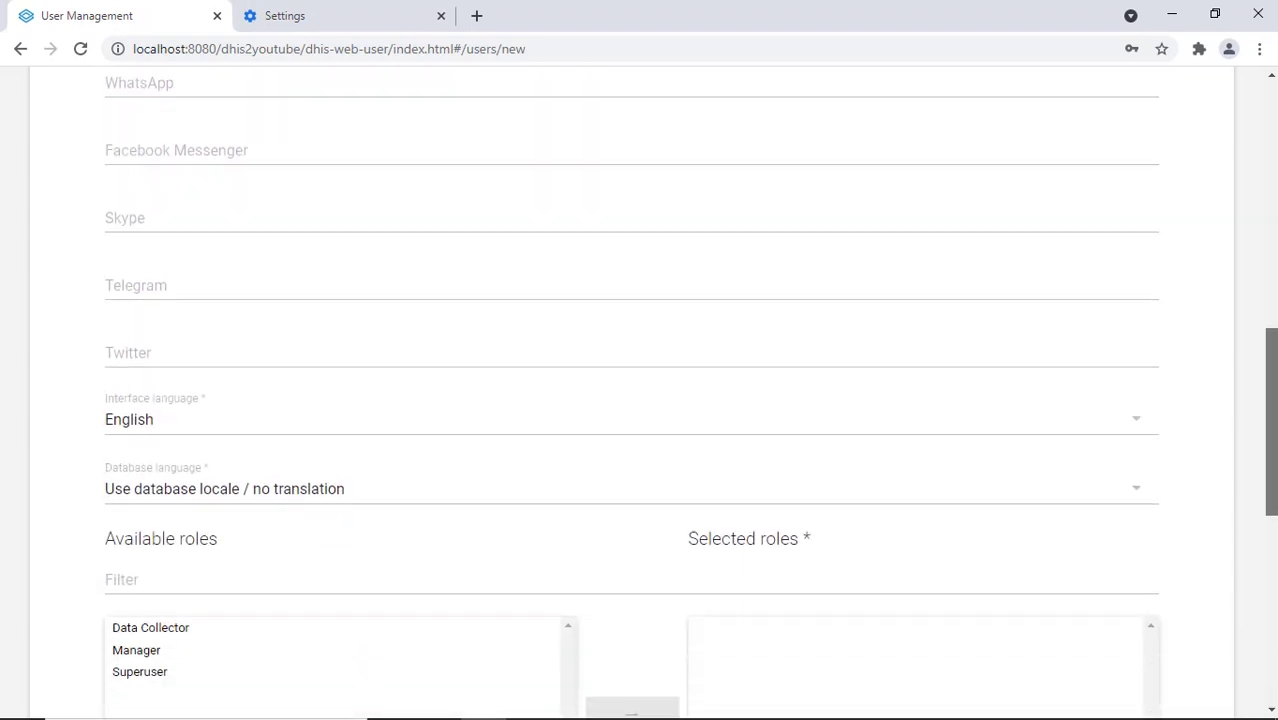
scroll(896, 371, "down", 1)
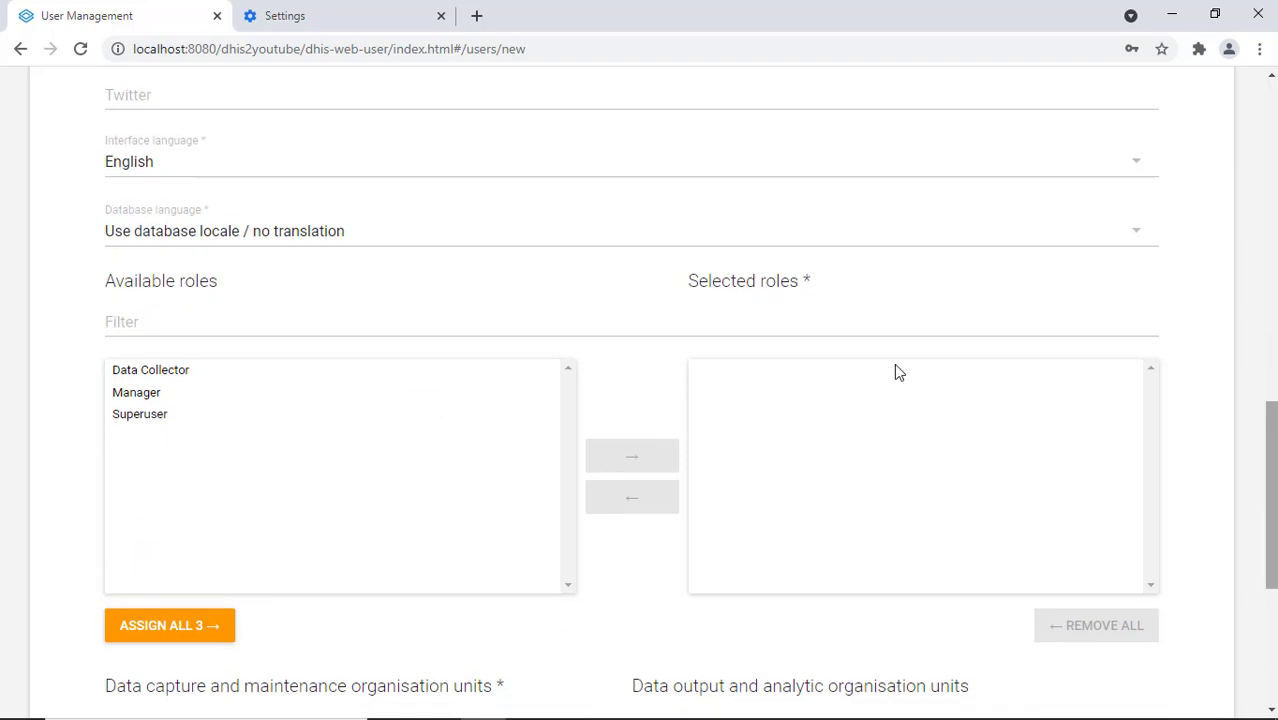
double_click(137, 394)
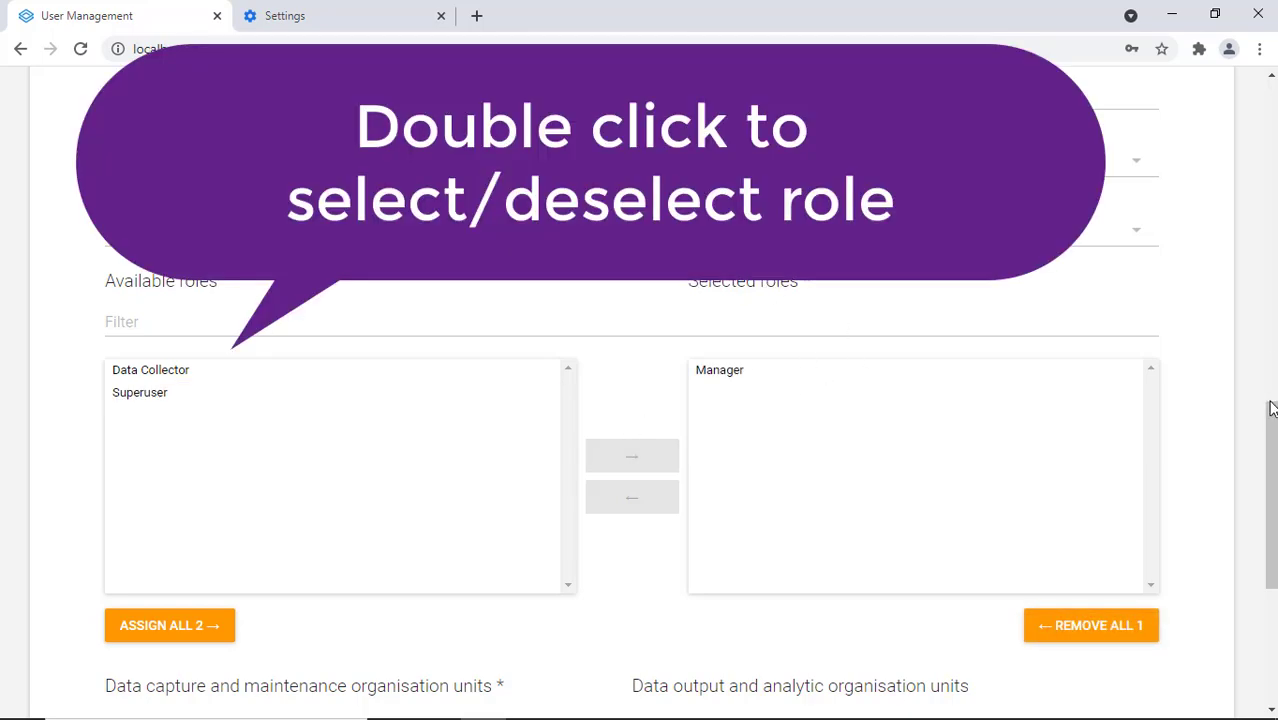
scroll(639, 400, "down", 3)
scroll(639, 400, "down", 1)
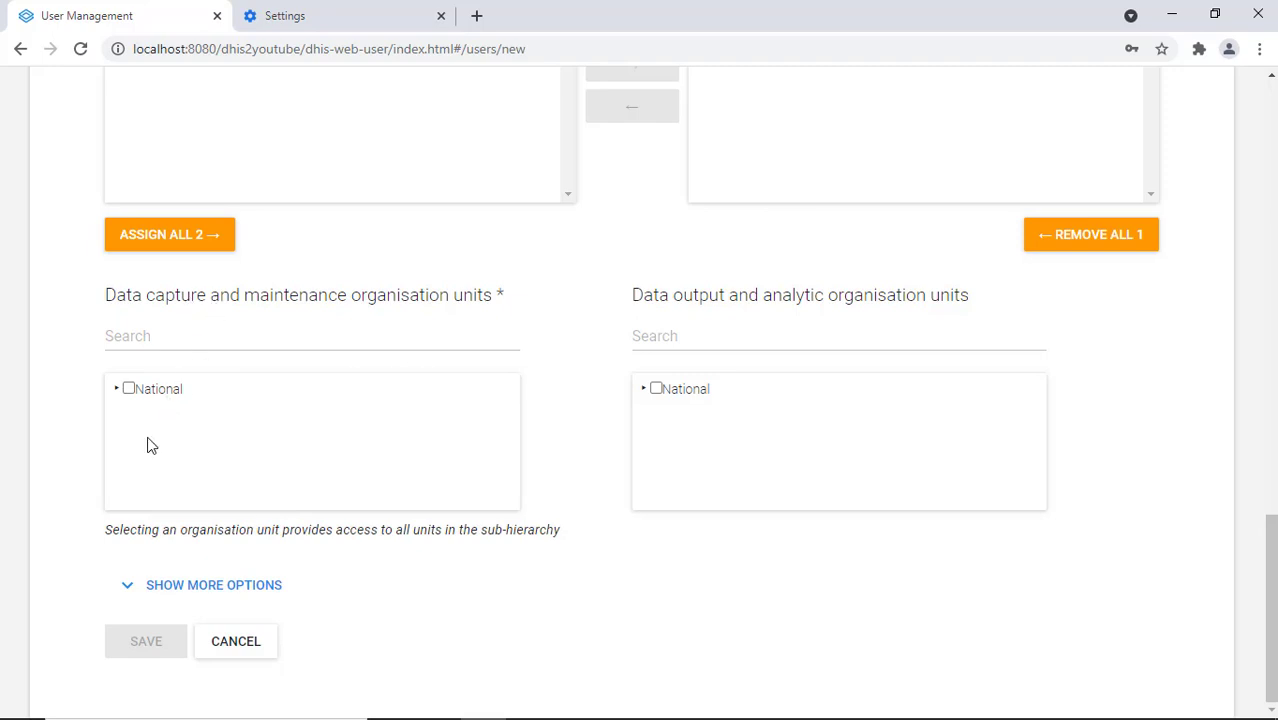
Expand National in the data capture tree, briefly ticking then unticking the West and South regions
left_click(118, 391)
left_click(161, 460)
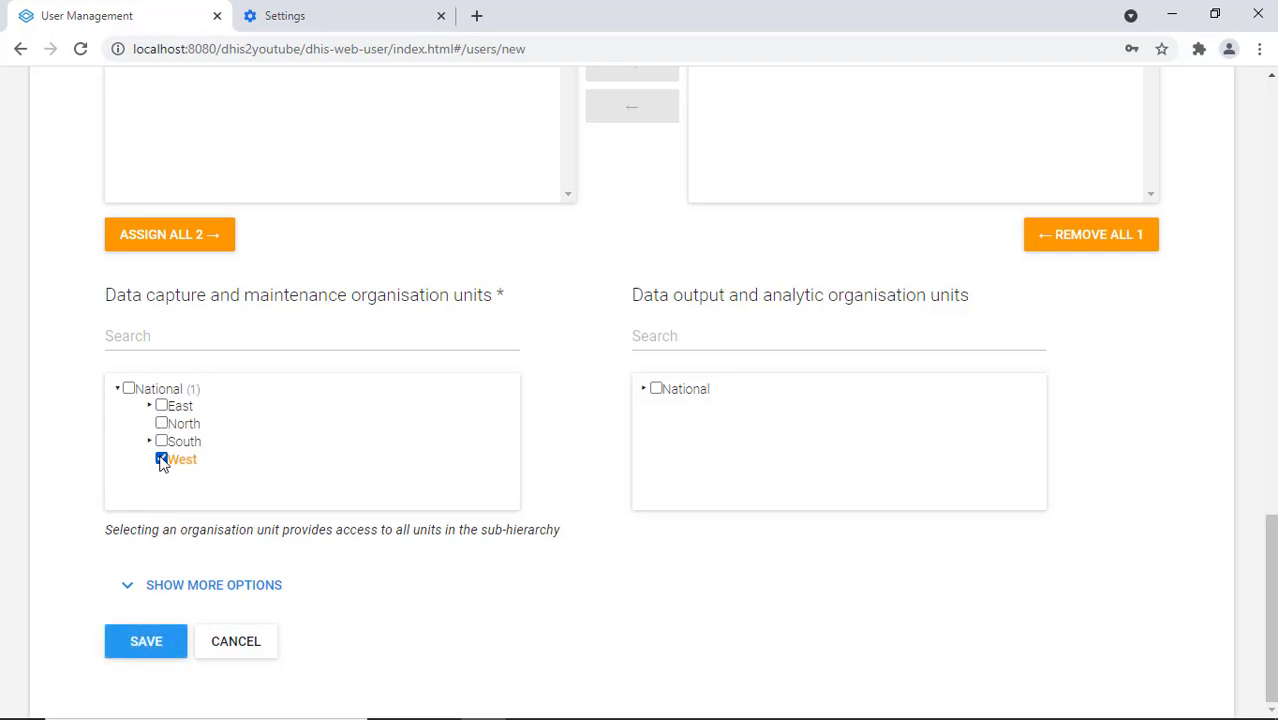
left_click(160, 458)
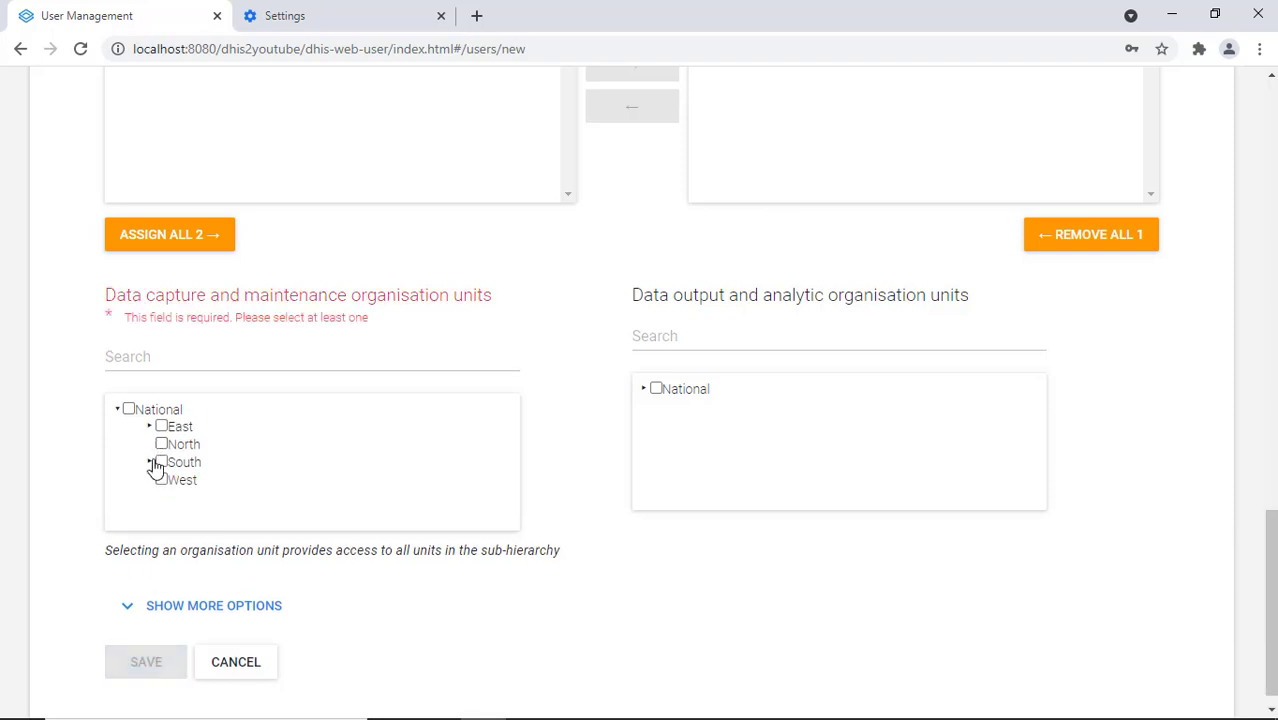
left_click(151, 461)
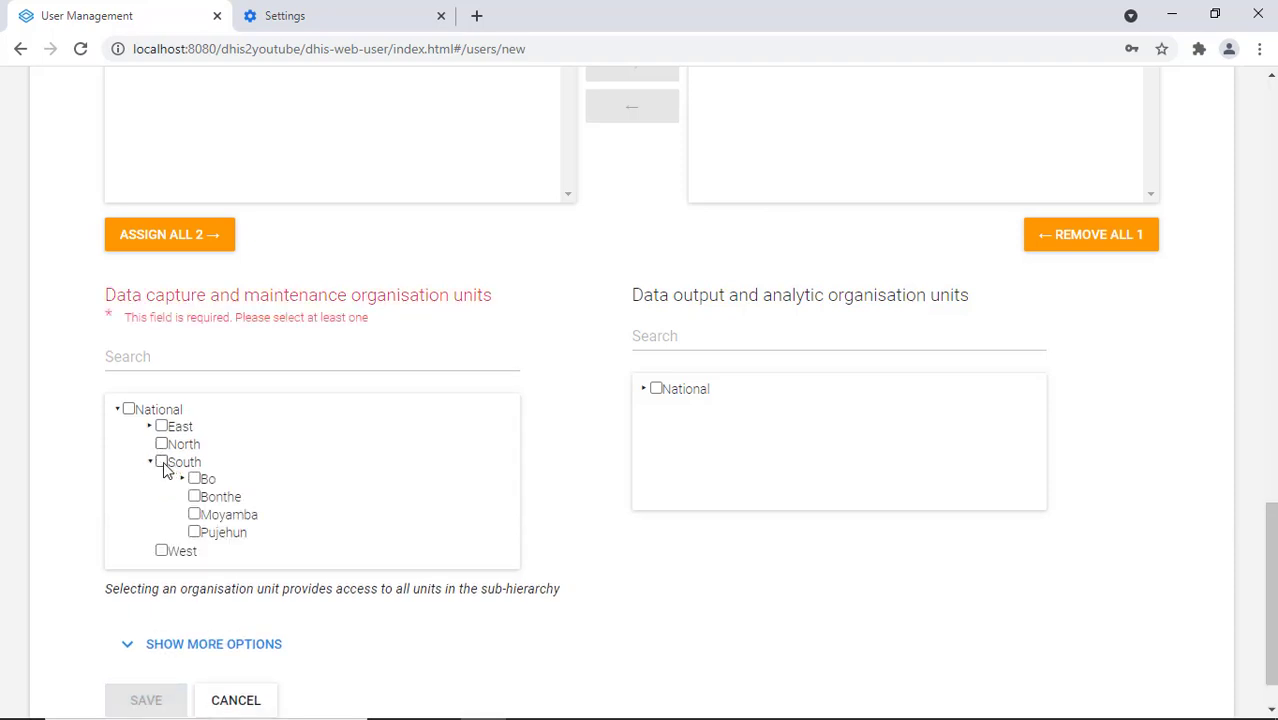
left_click(162, 462)
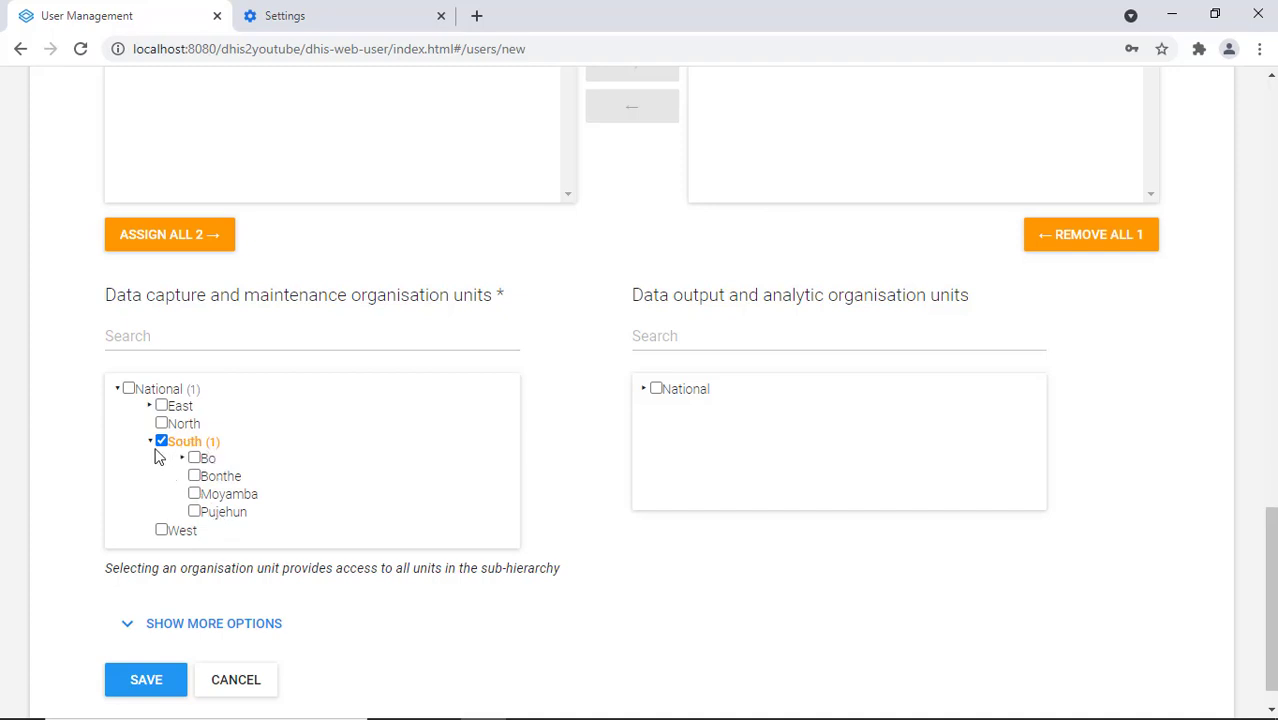
left_click(152, 443)
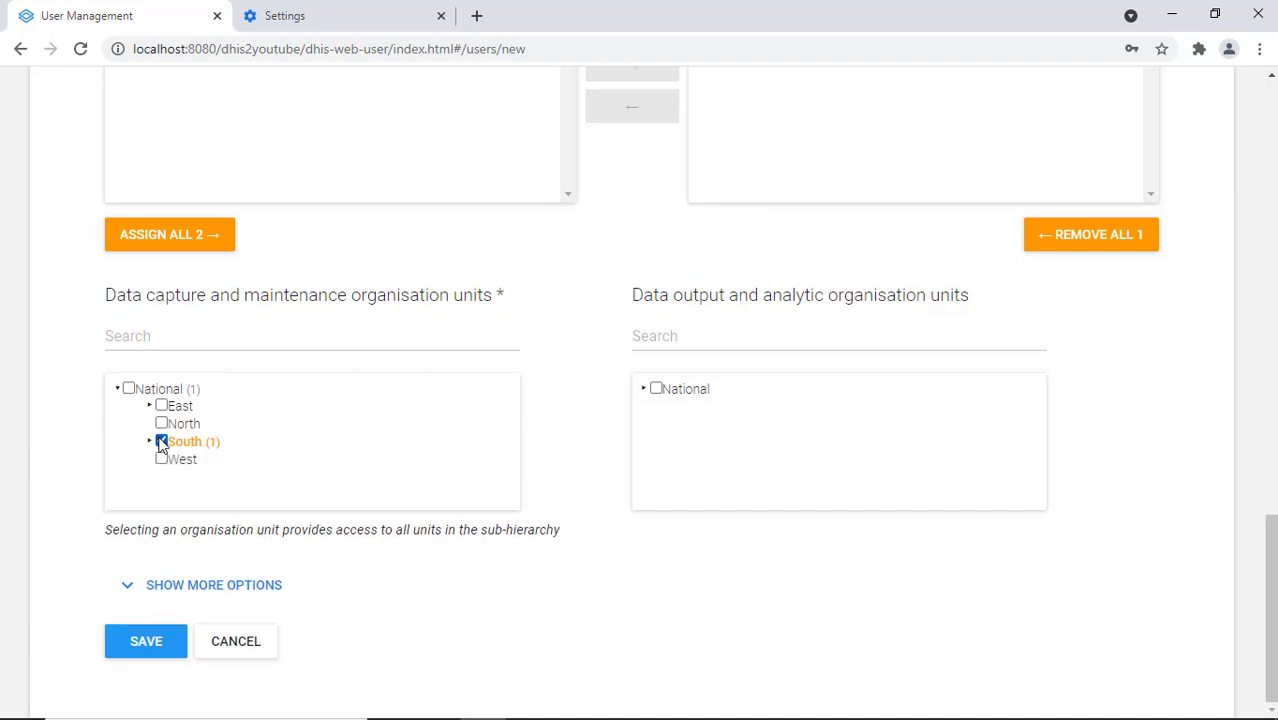
left_click(161, 441)
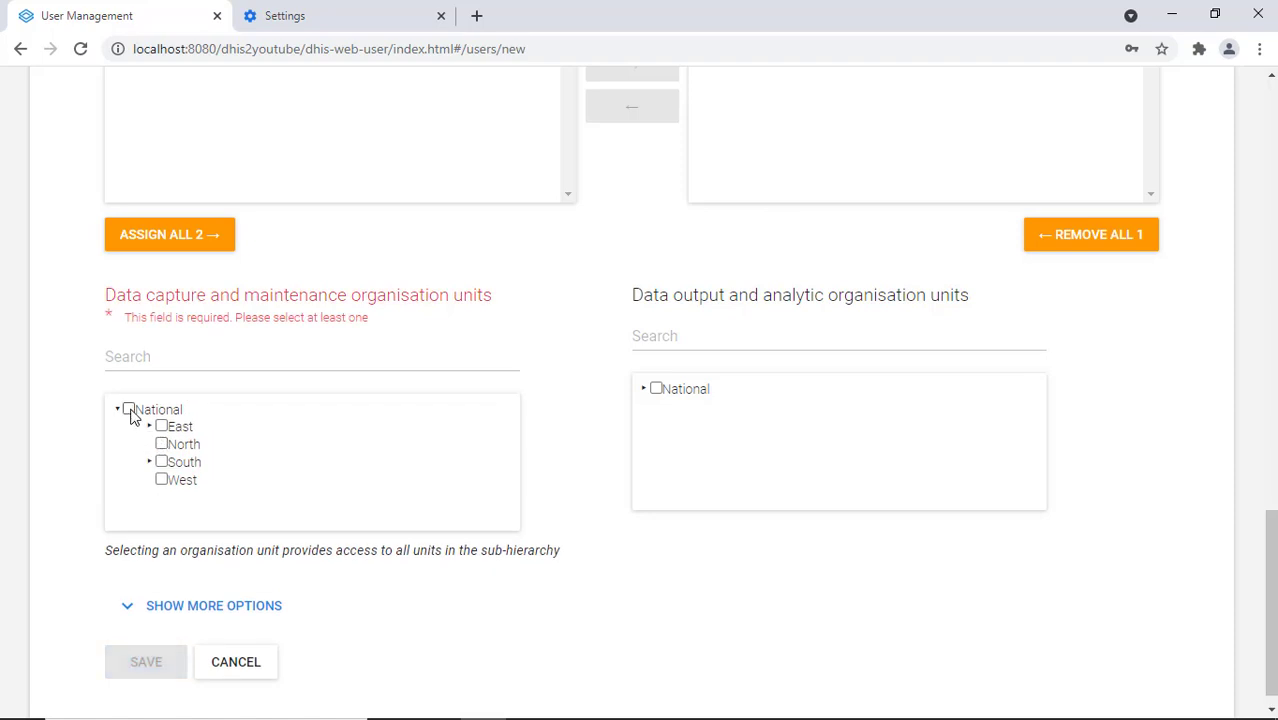
Tick National for data capture, then expand South and Bo to view districts and schools
left_click(129, 410)
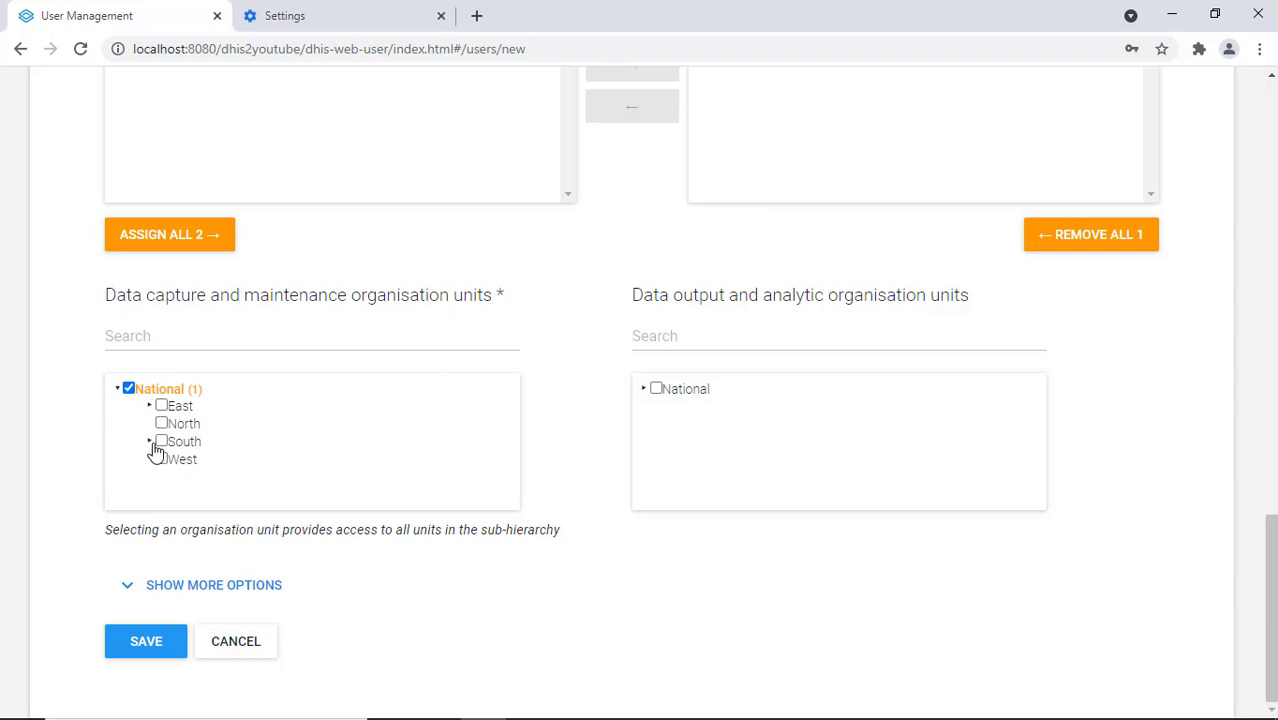
left_click(150, 441)
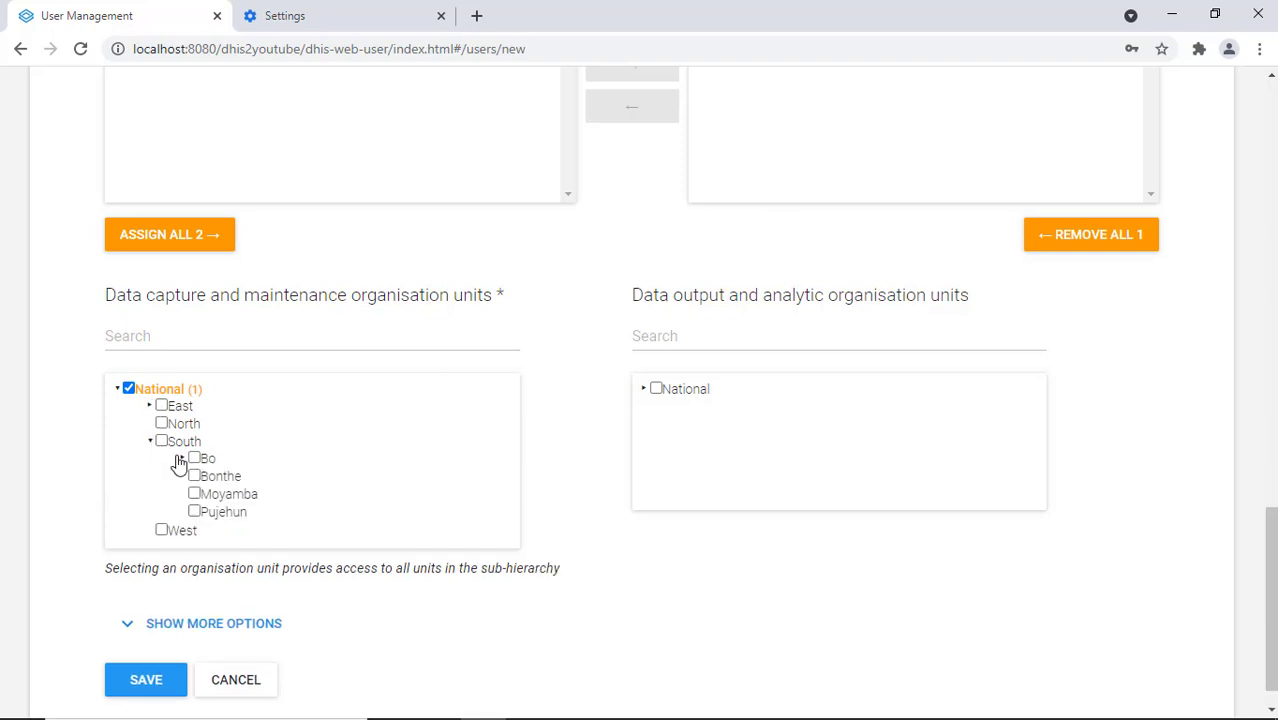
left_click(183, 458)
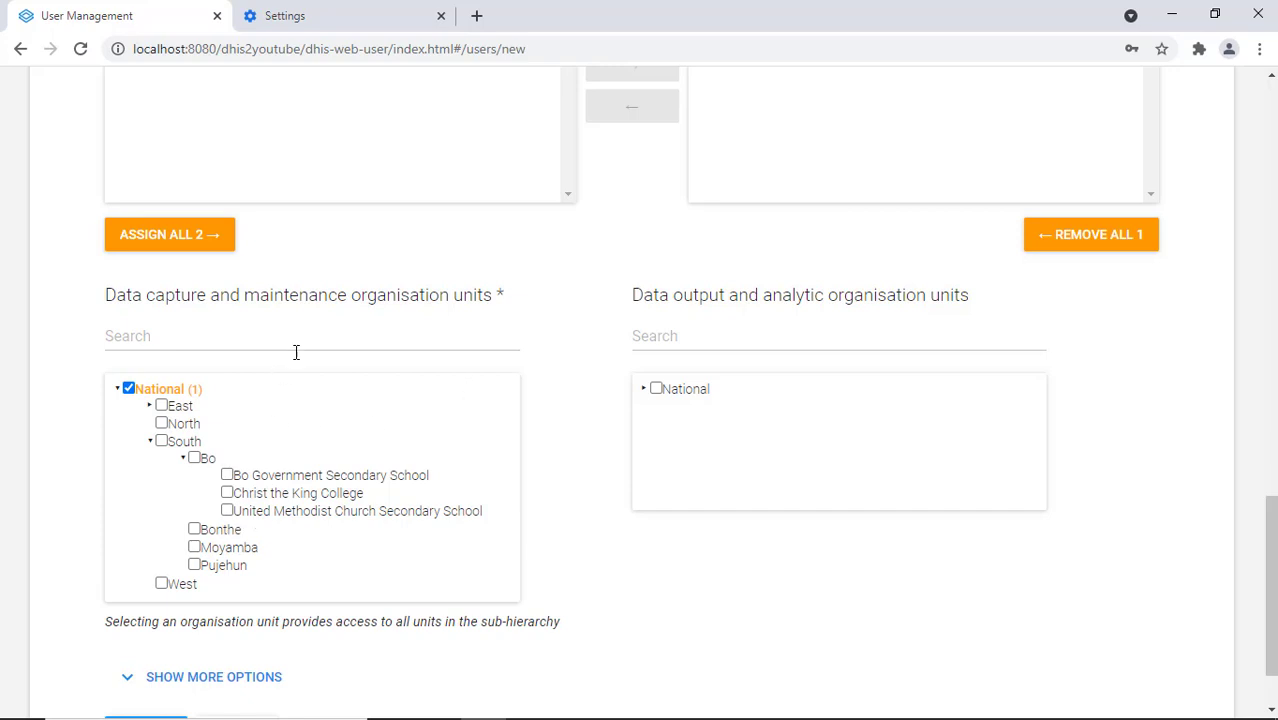
Tick National for data output and analytics, after briefly trying Bo Government Secondary School instead
left_click(656, 388)
left_click(645, 389)
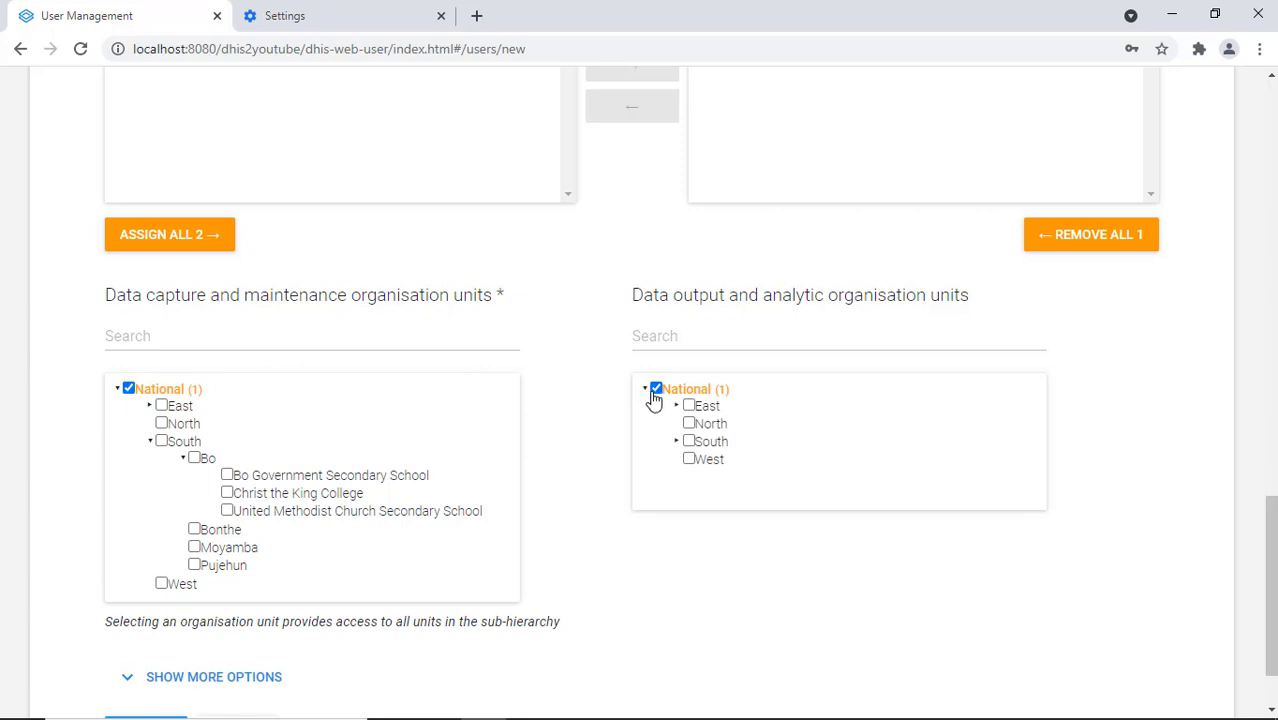
left_click(677, 442)
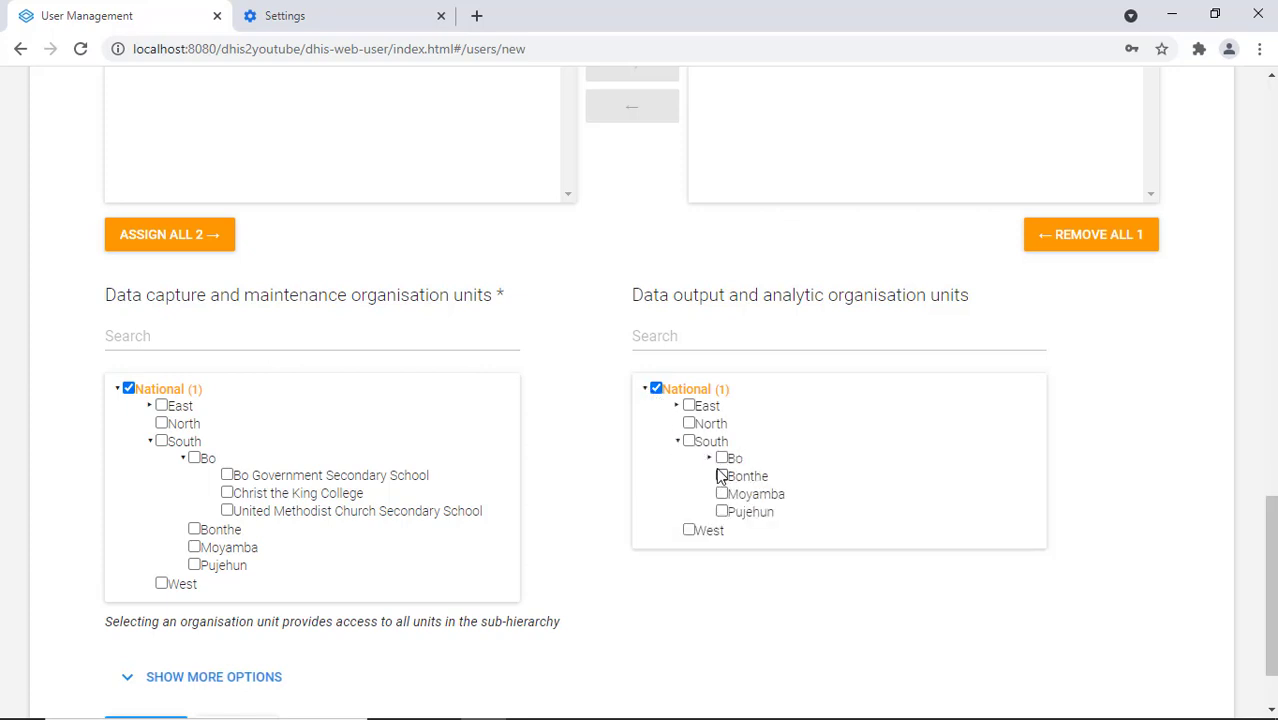
left_click(710, 457)
left_click(754, 476)
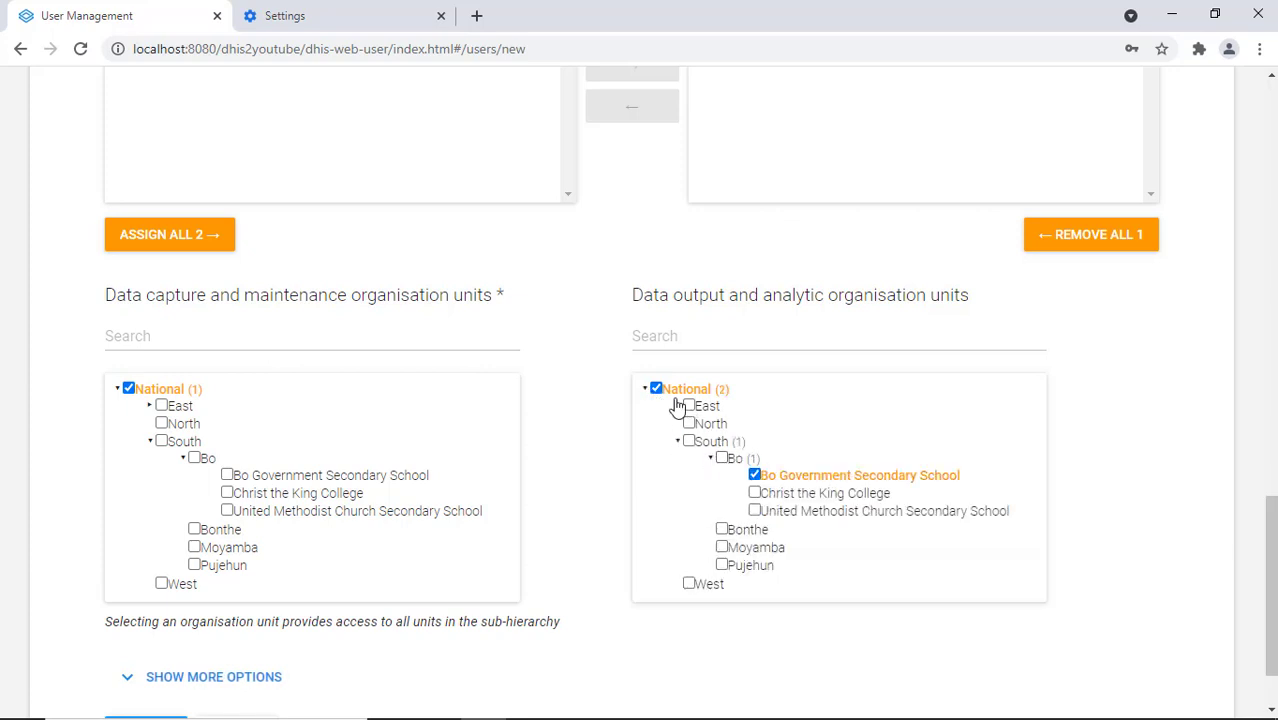
left_click(657, 390)
left_click(754, 476)
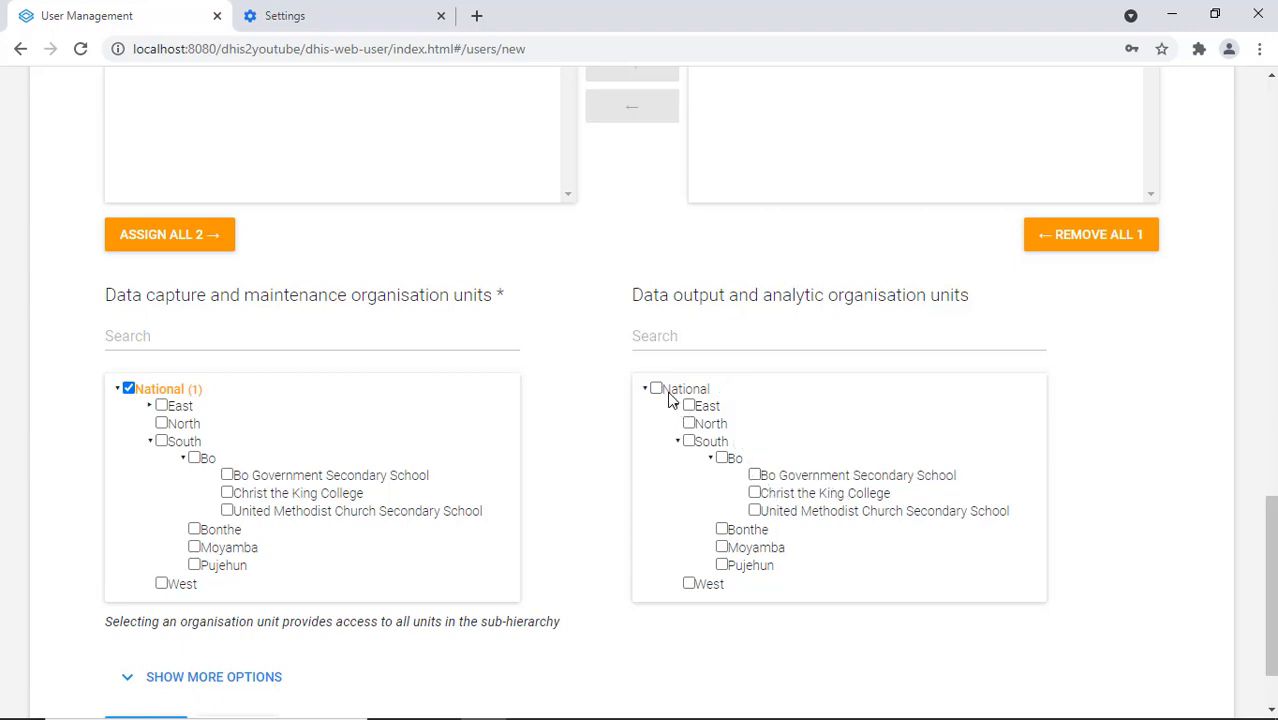
left_click(657, 390)
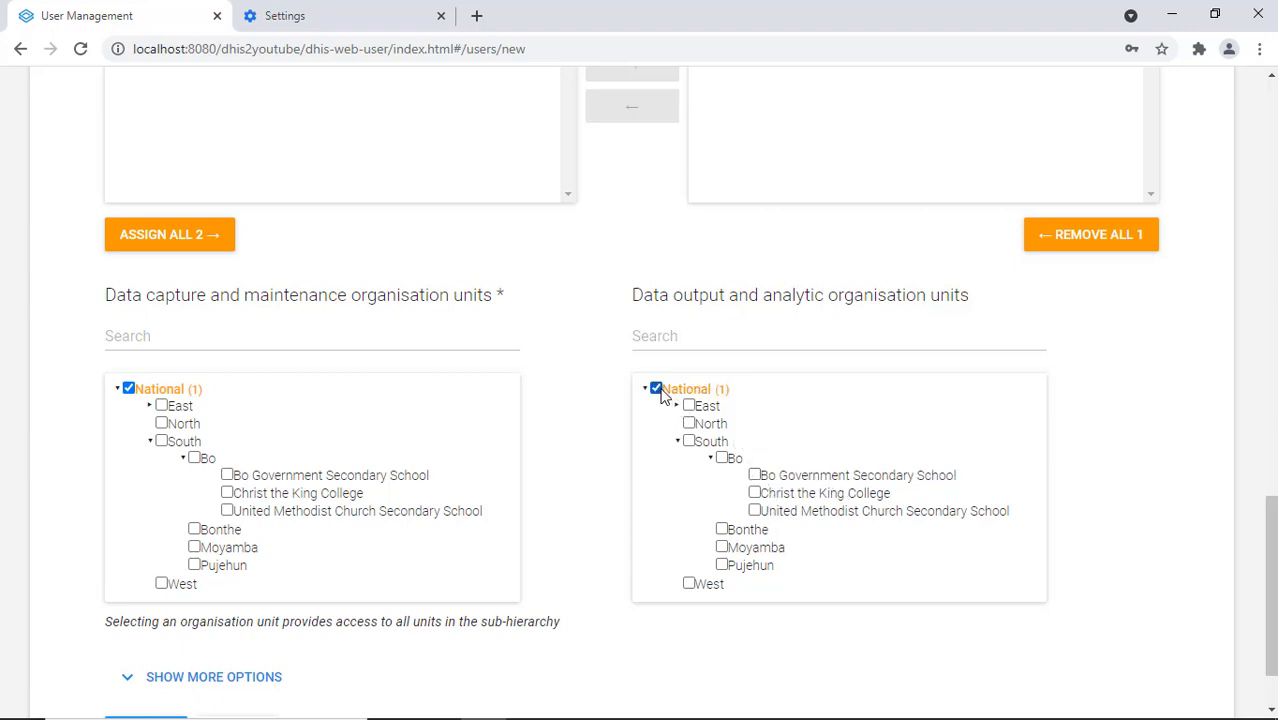
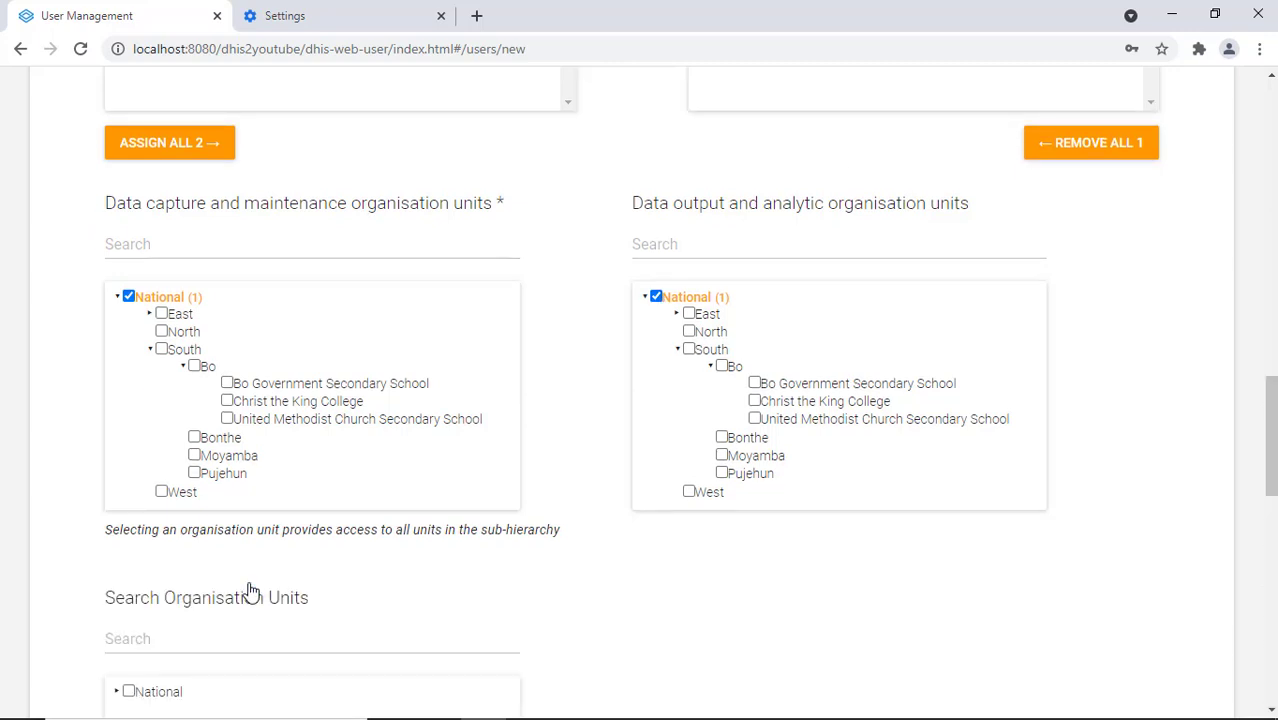
Tick National in the new user's Search Organisation Units tree
left_click_drag(1270, 463, 1265, 498)
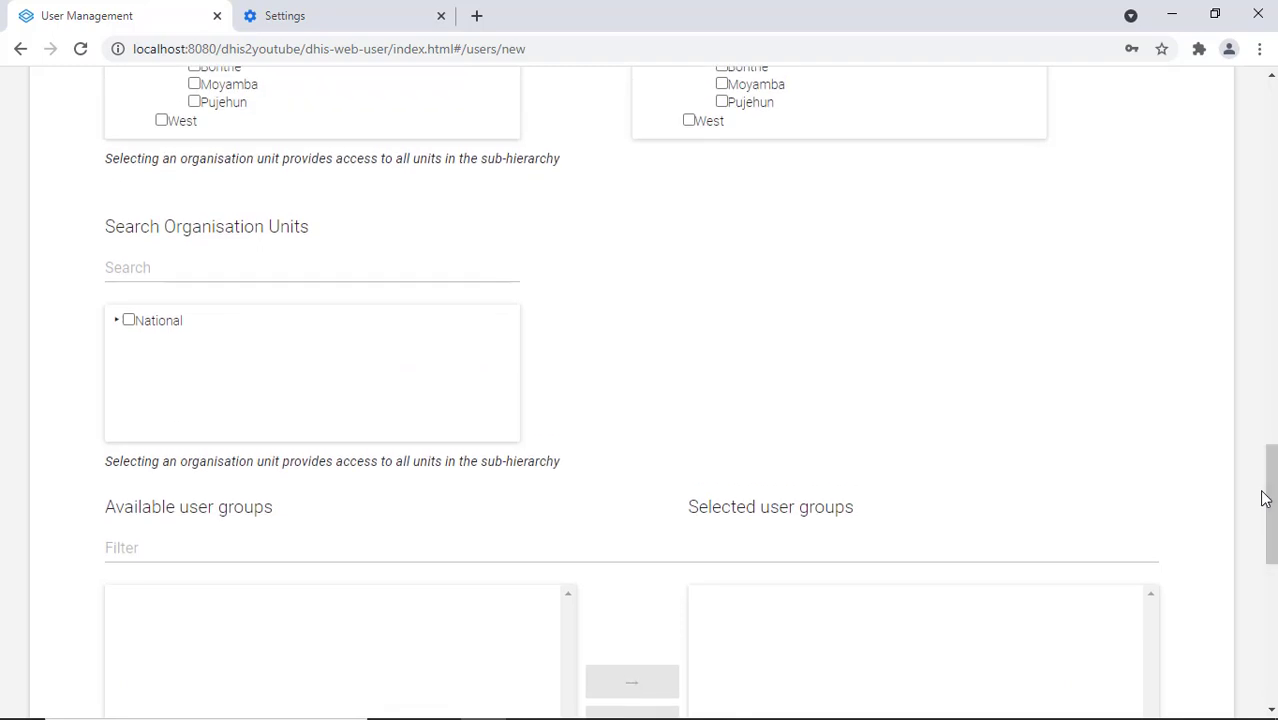
left_click(129, 321)
left_click(119, 322)
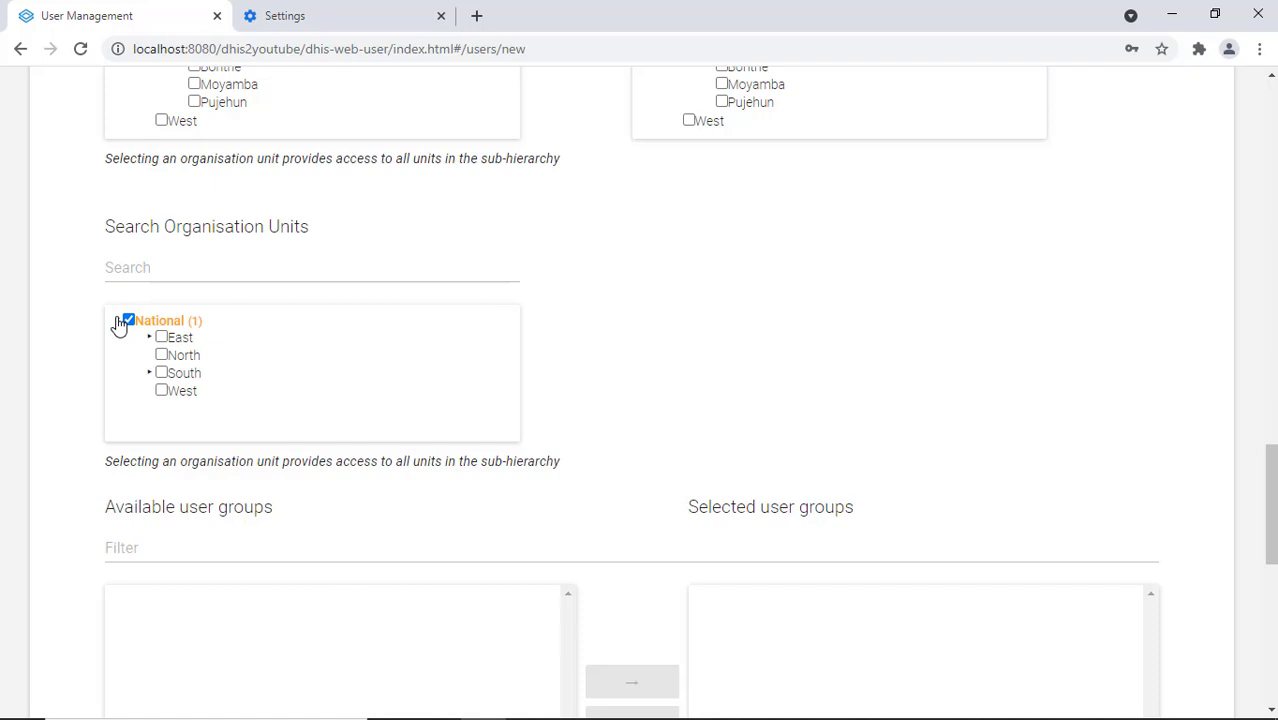
left_click(117, 321)
left_click_drag(1271, 503, 1271, 576)
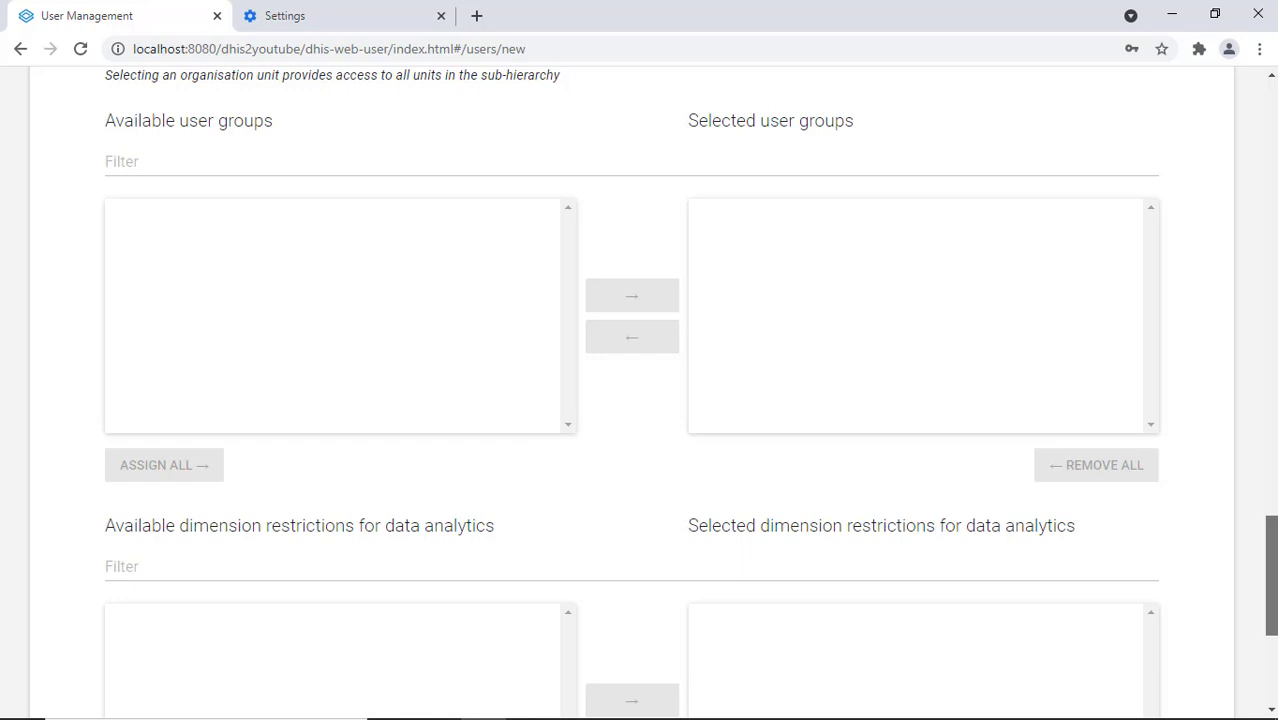
Save the new test user account from the bottom of the user form
left_click_drag(1274, 555, 1274, 555)
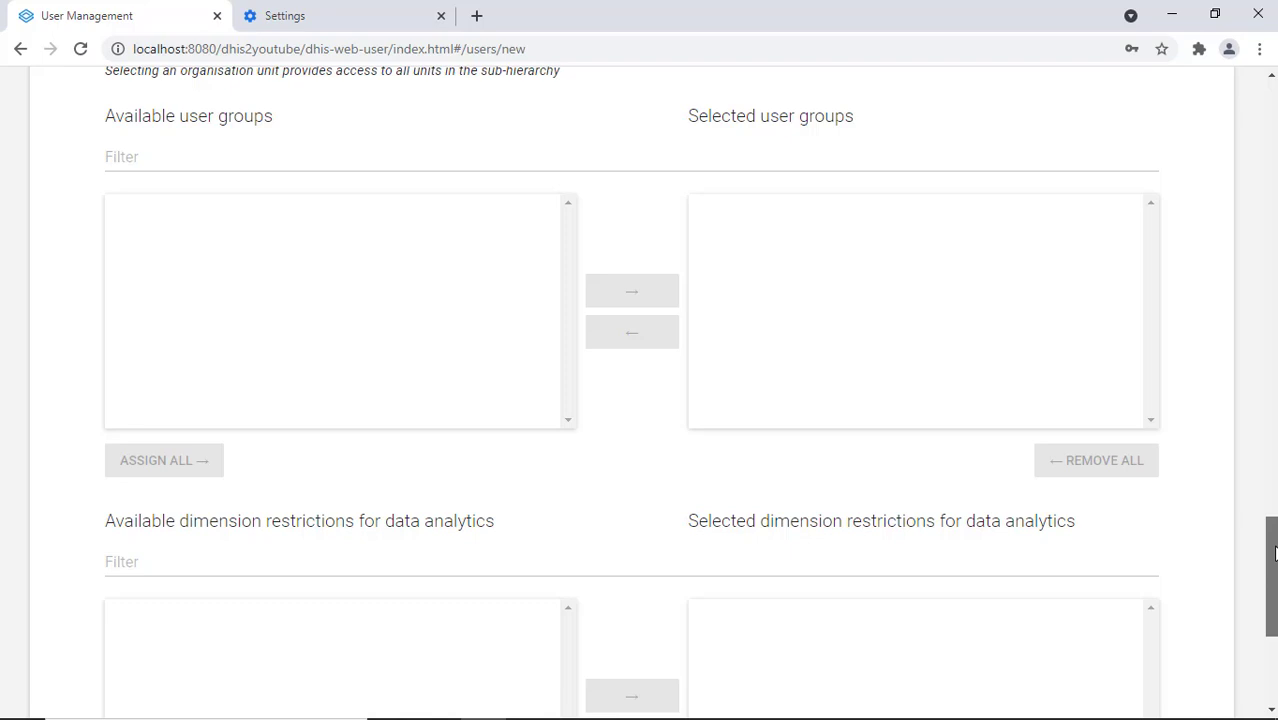
left_click_drag(1275, 553, 1275, 553)
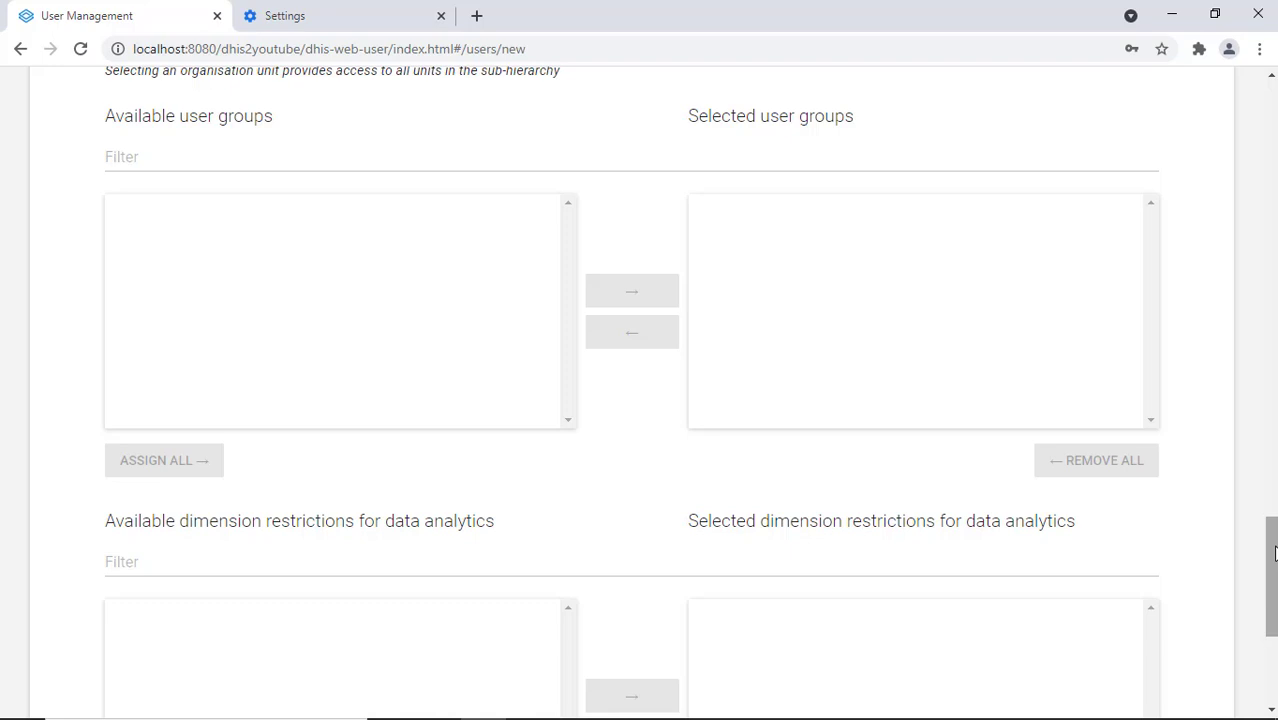
scroll(1270, 576, "down", 4)
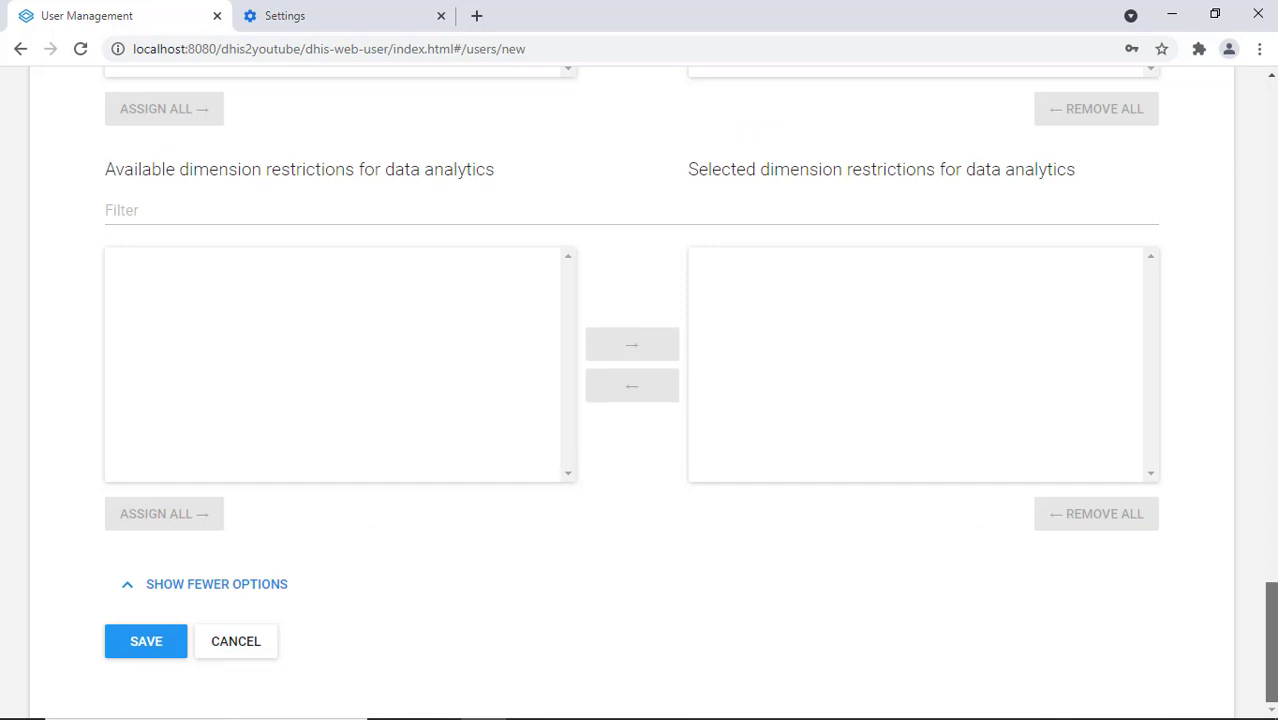
mouse_move(1273, 630)
left_mouse_down()
mouse_move(1250, 569)
mouse_move(1266, 640)
left_mouse_up()
left_click(150, 643)
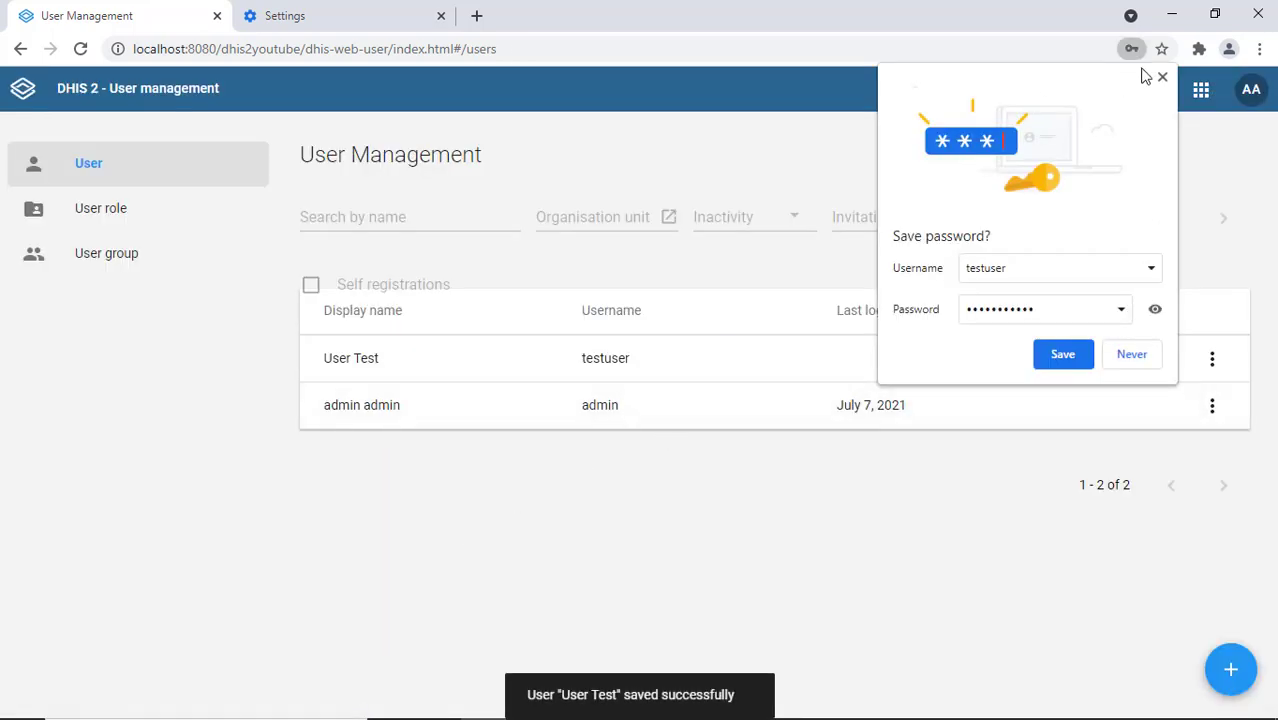
Dismiss the password prompt and log out of the admin account
left_click(1162, 77)
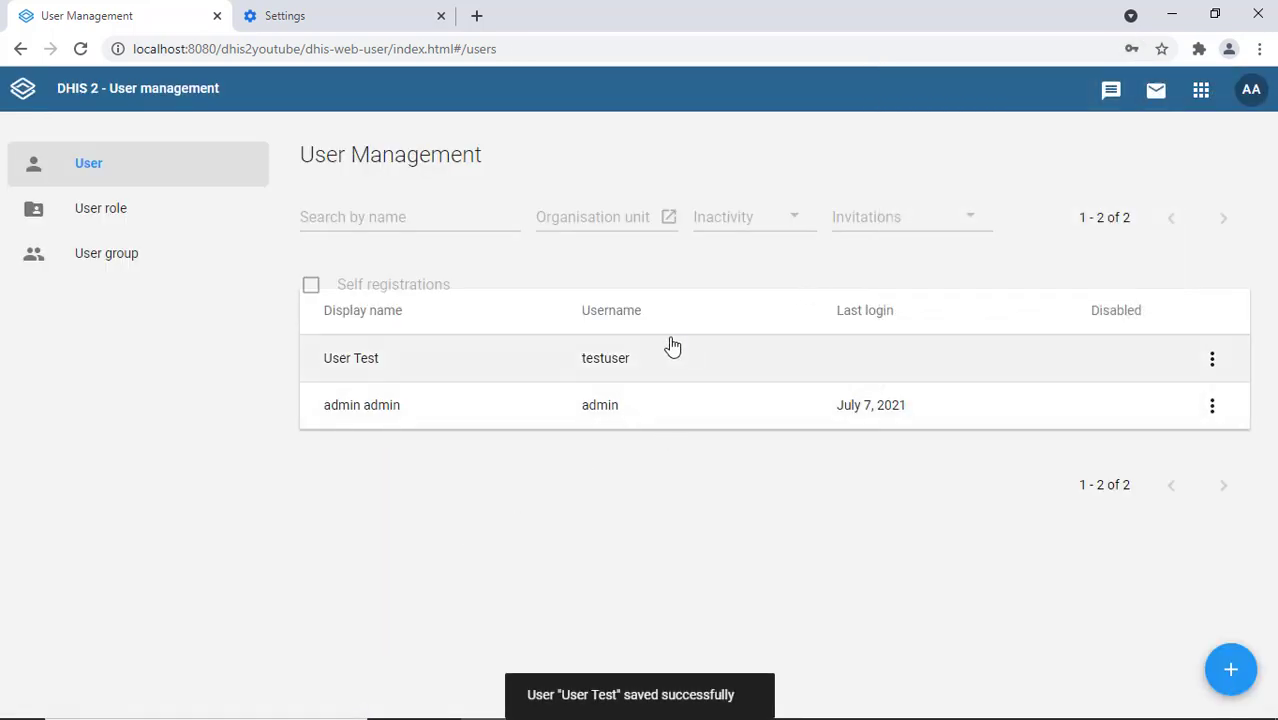
left_click(1242, 97)
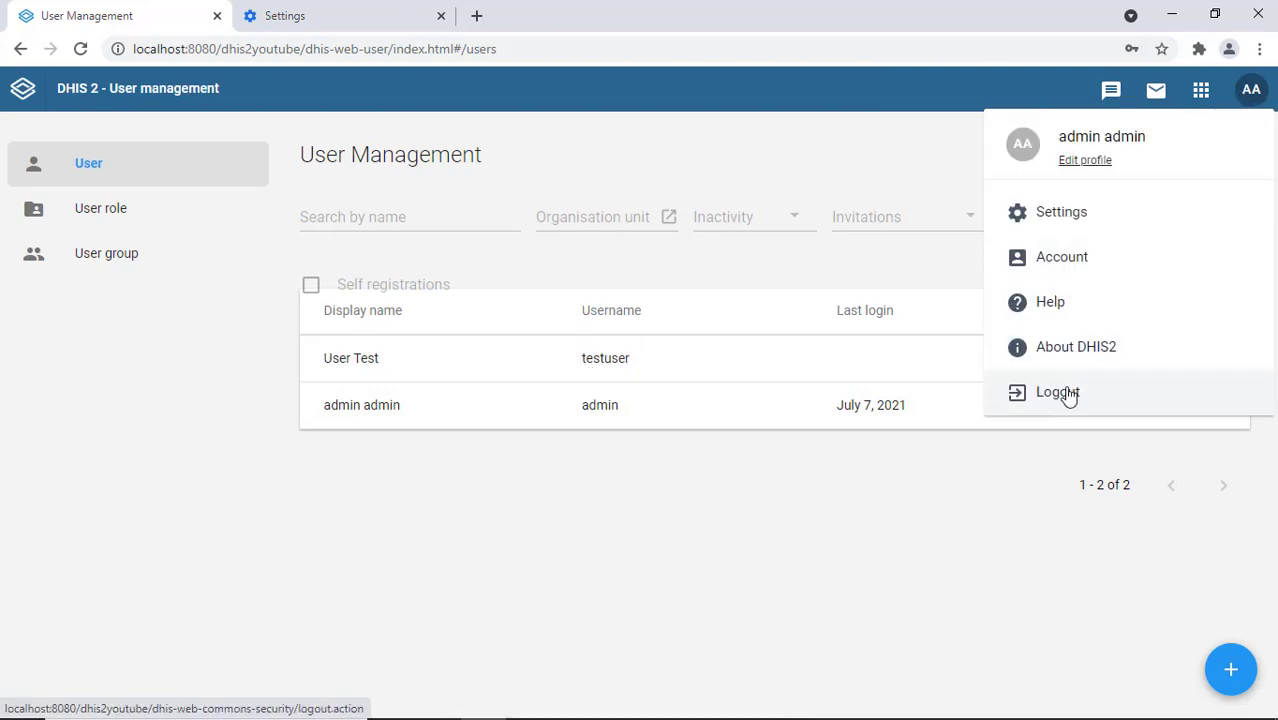
left_click(1062, 394)
Sign in as testuser with the test user's password
left_click(598, 304)
key("ctrl+a")
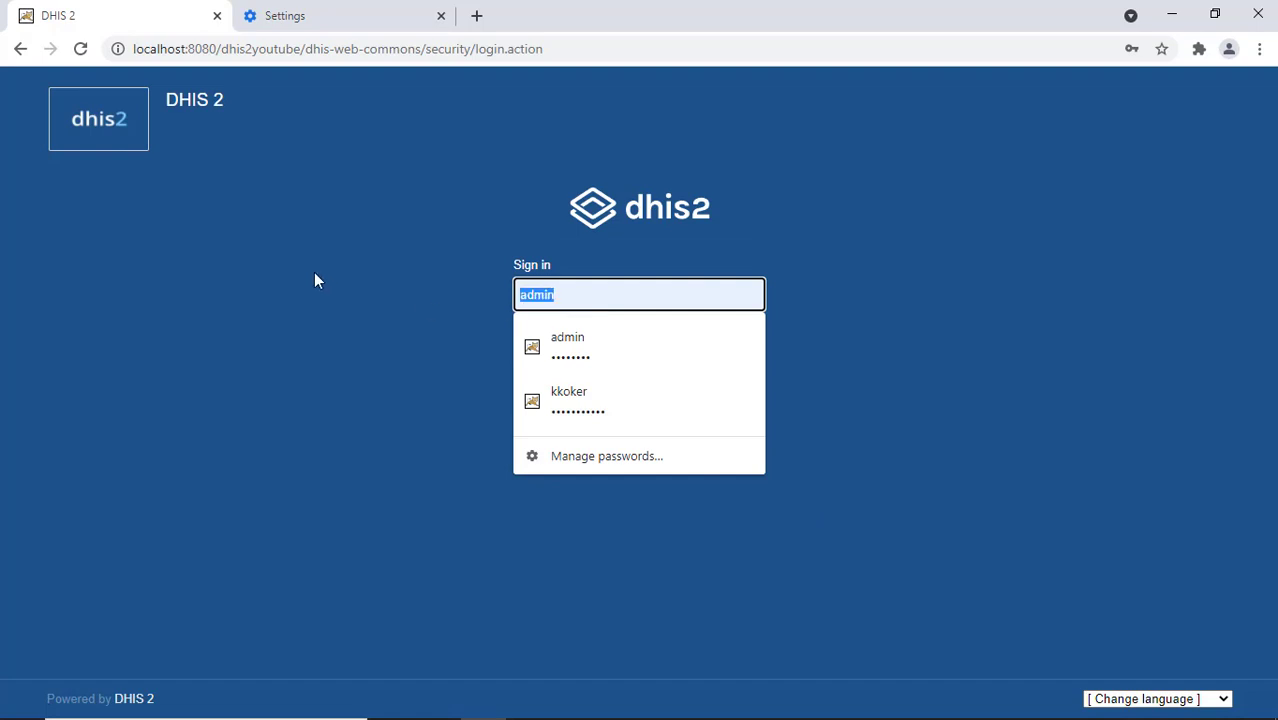
type("testuser")
key("Tab")
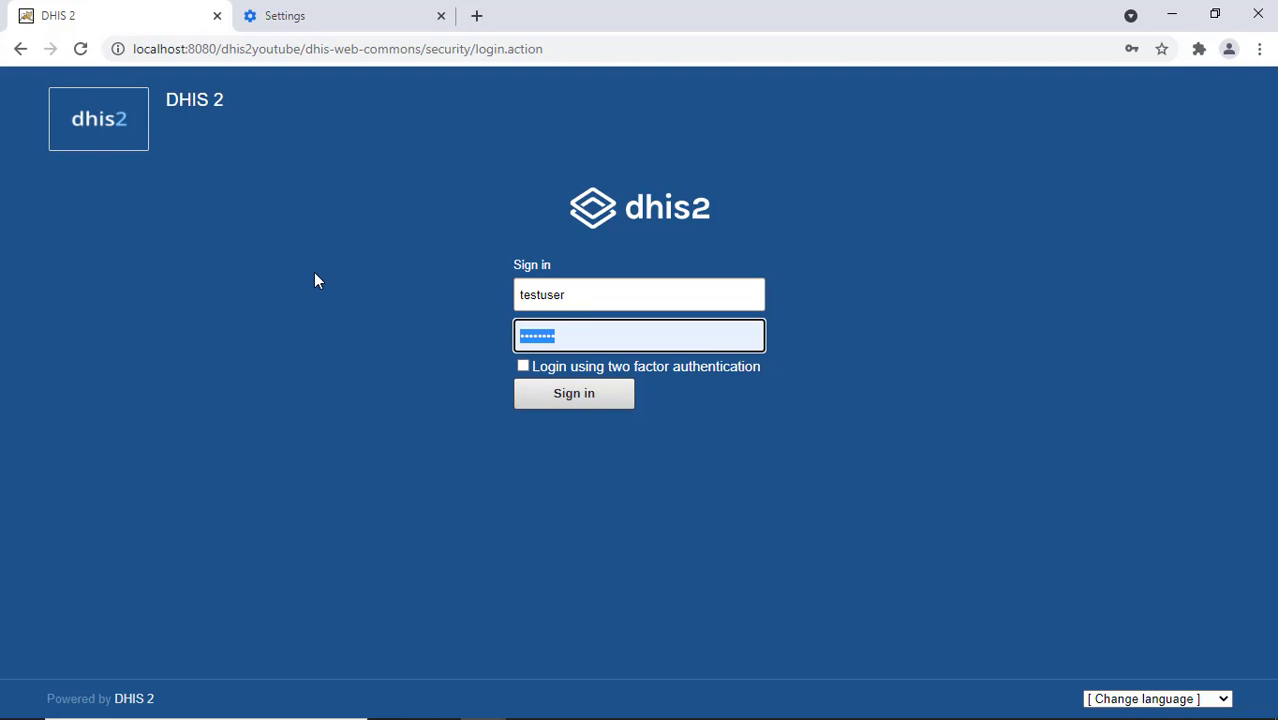
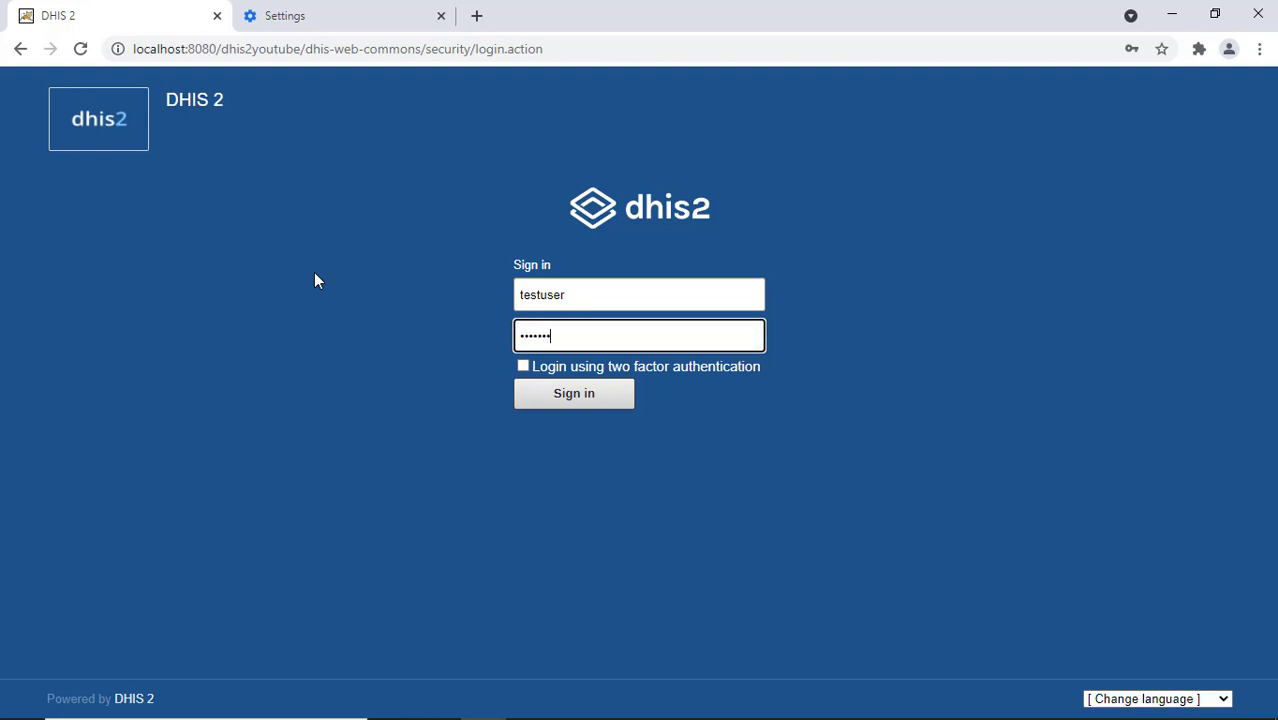
key("Return")
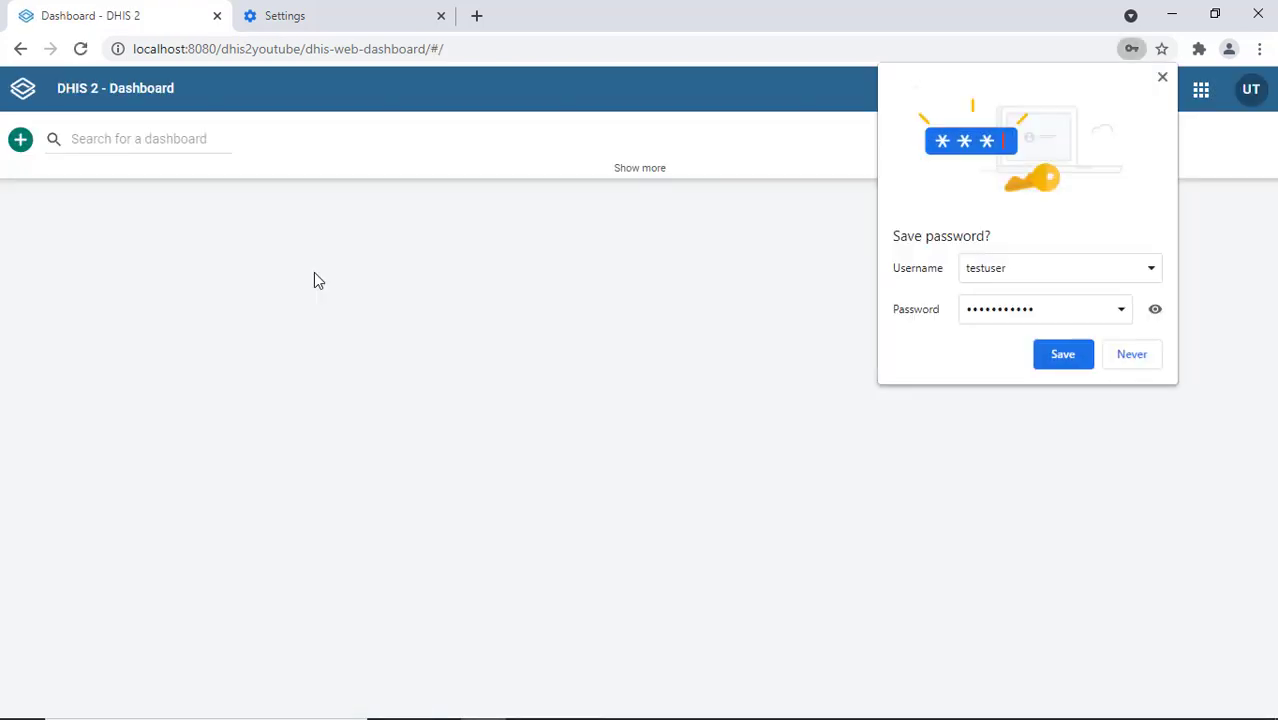
left_click(1162, 78)
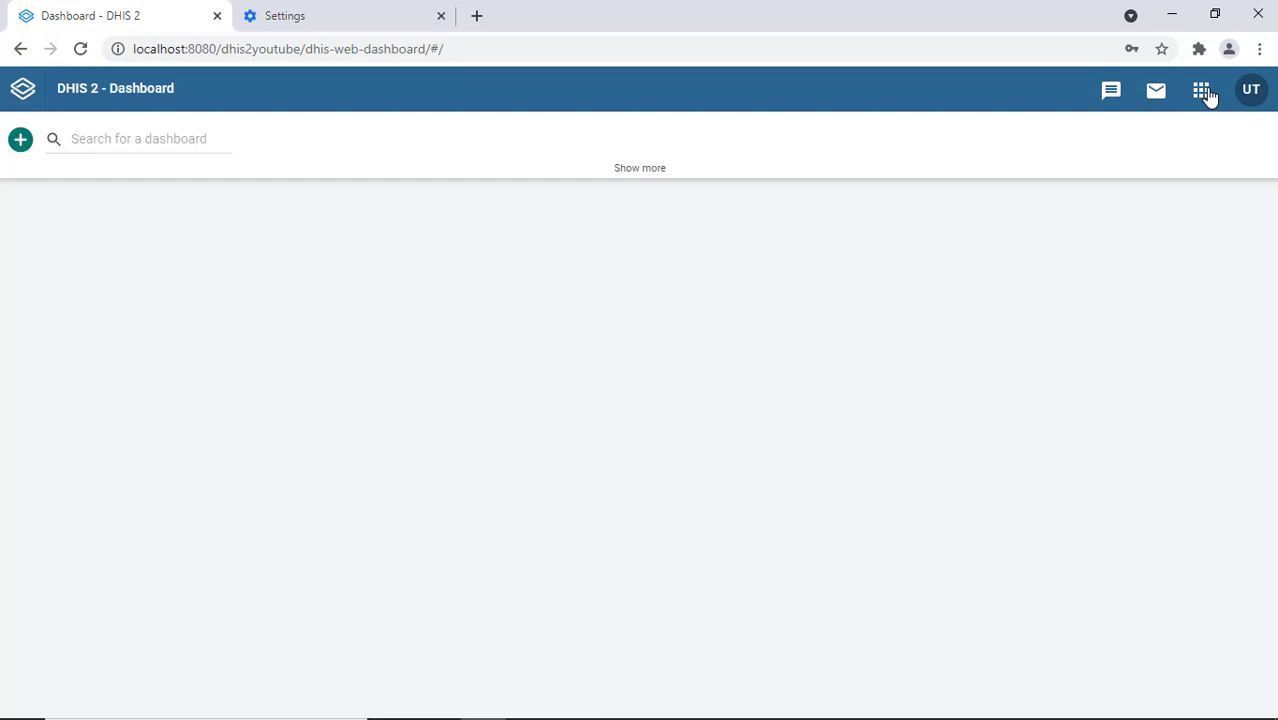
Review the list of apps available to the test user
left_click(1203, 92)
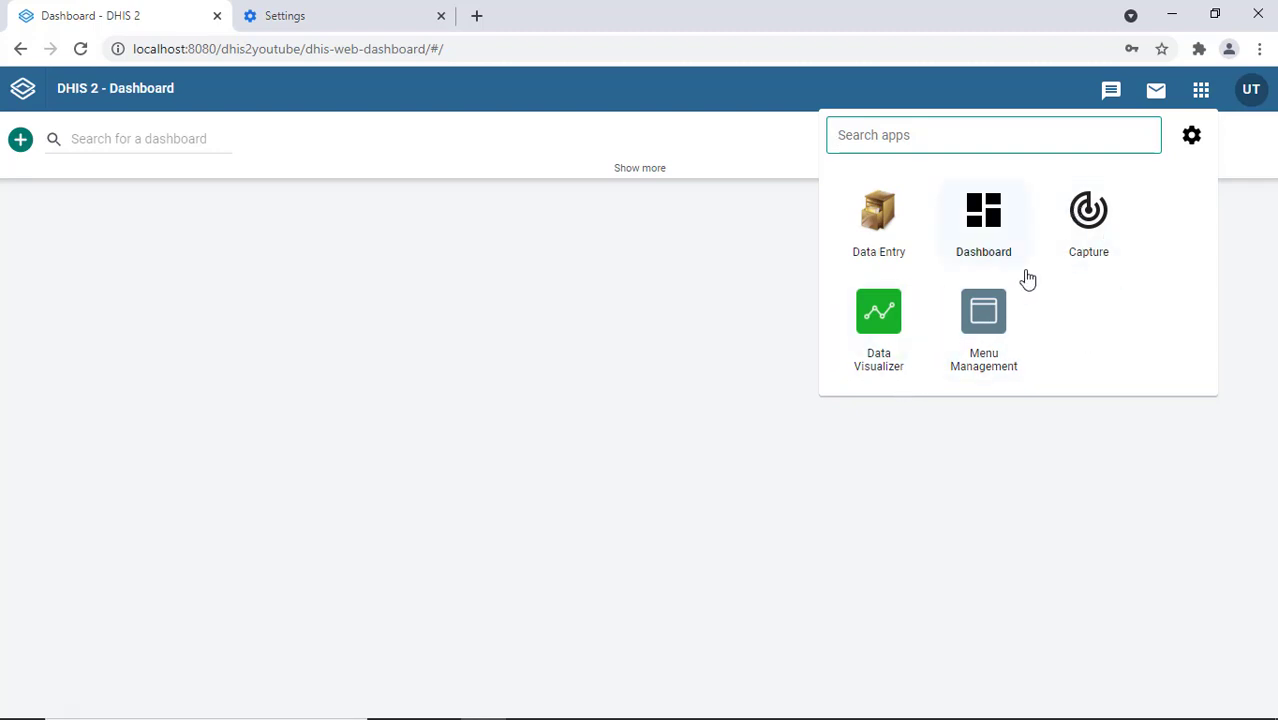
left_click(954, 152)
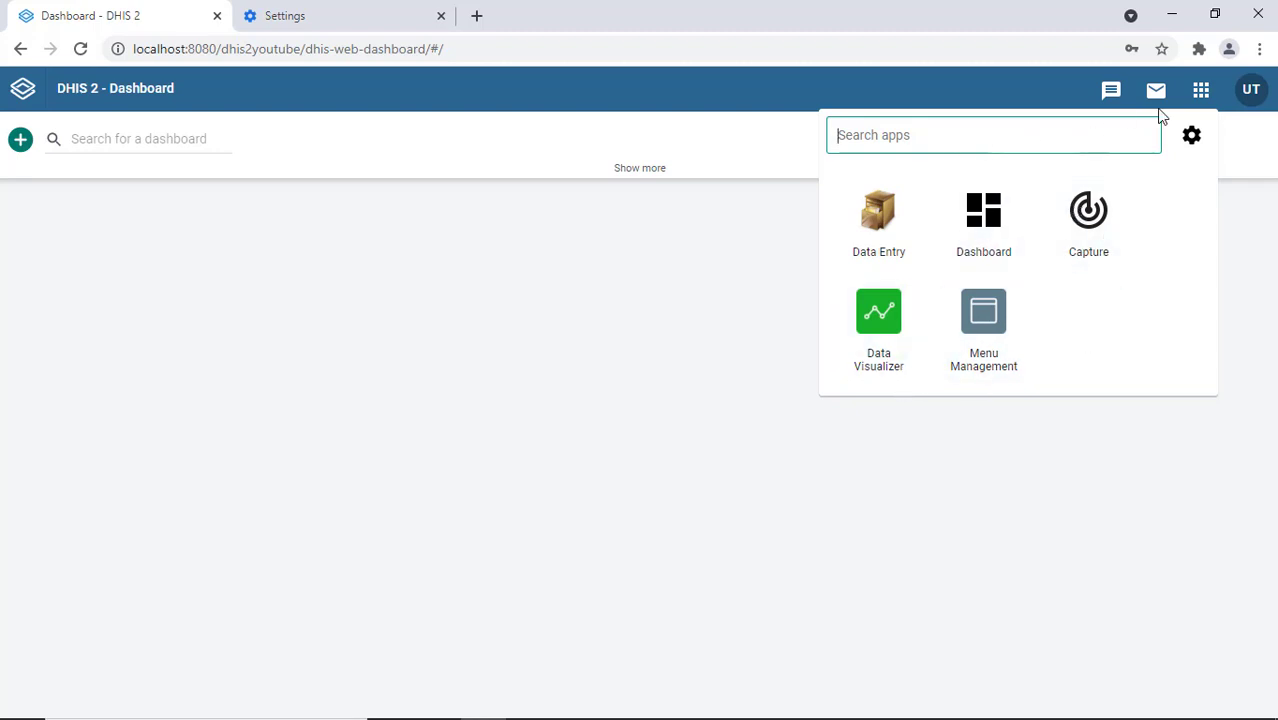
left_click(1250, 92)
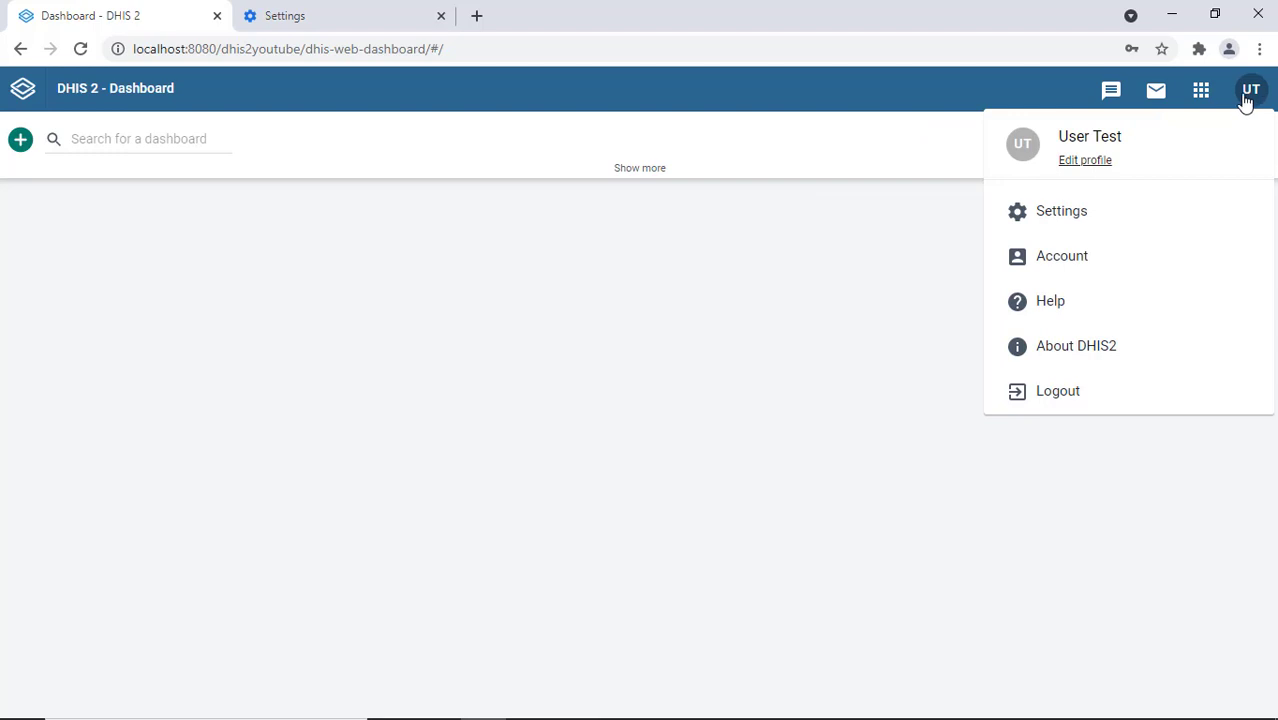
left_click(1200, 92)
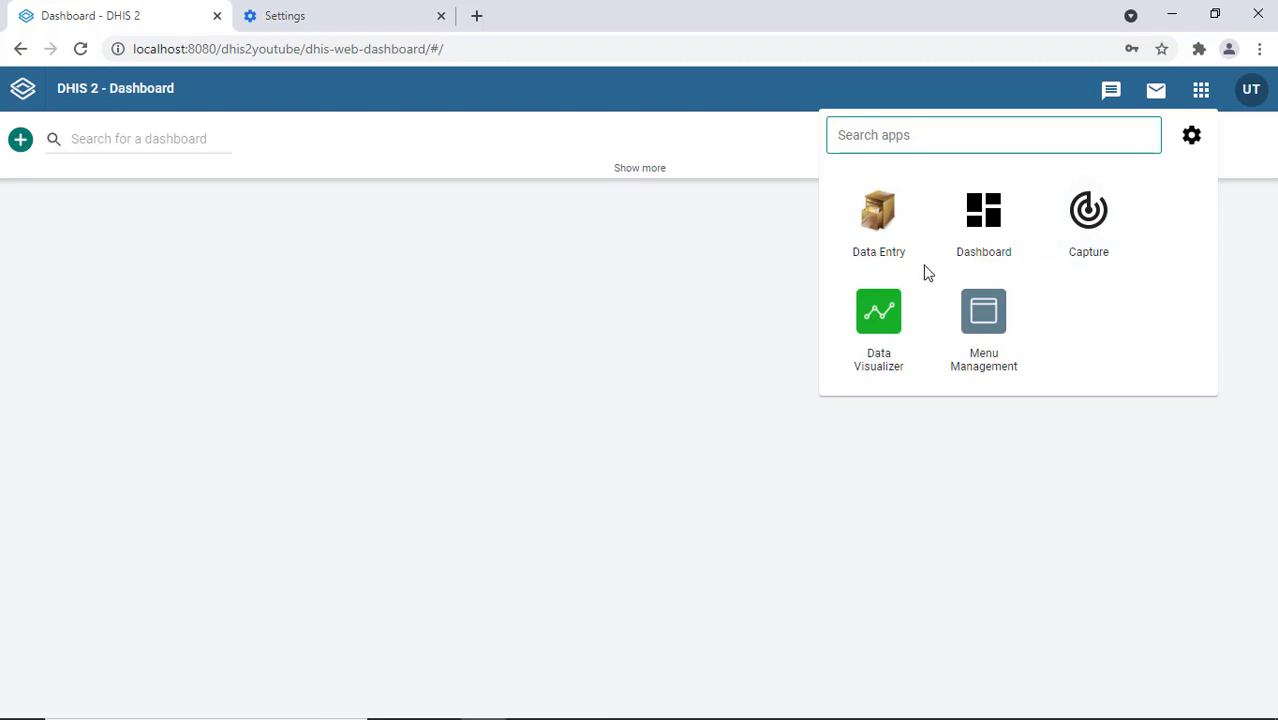
Open the Data Entry app, then log the test user out
left_click(896, 222)
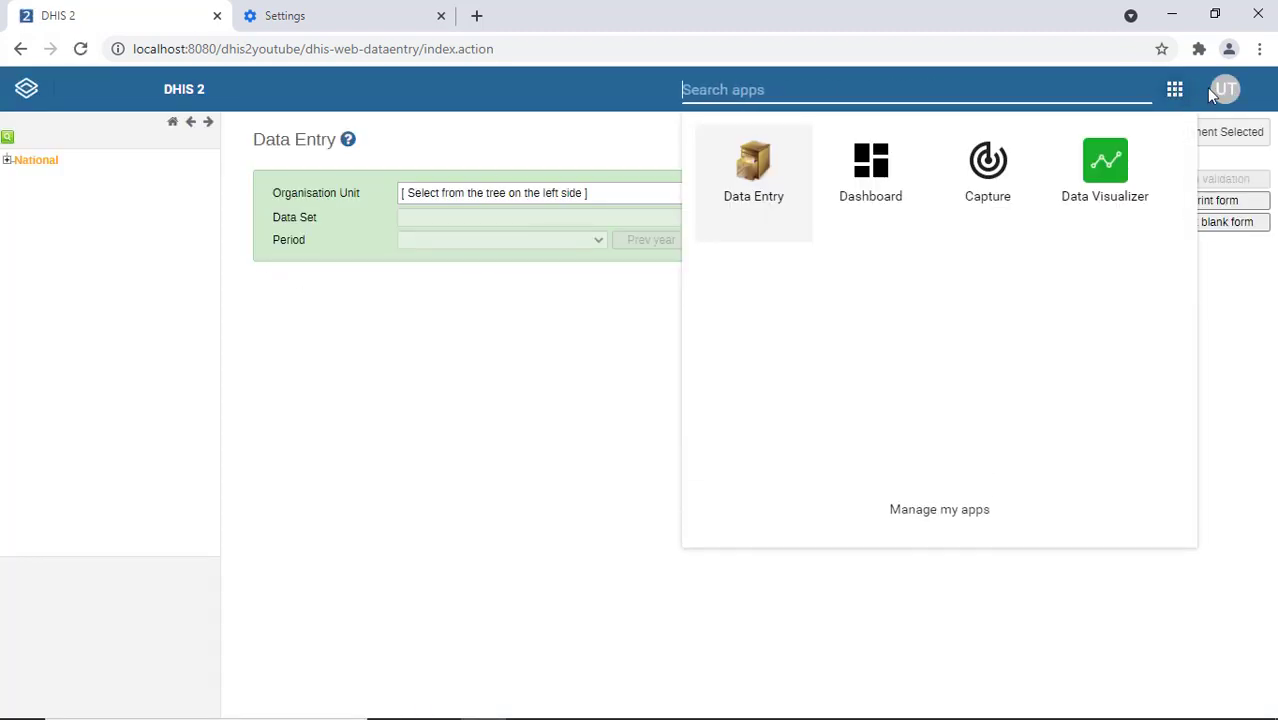
mouse_move(1218, 94)
left_click(1167, 340)
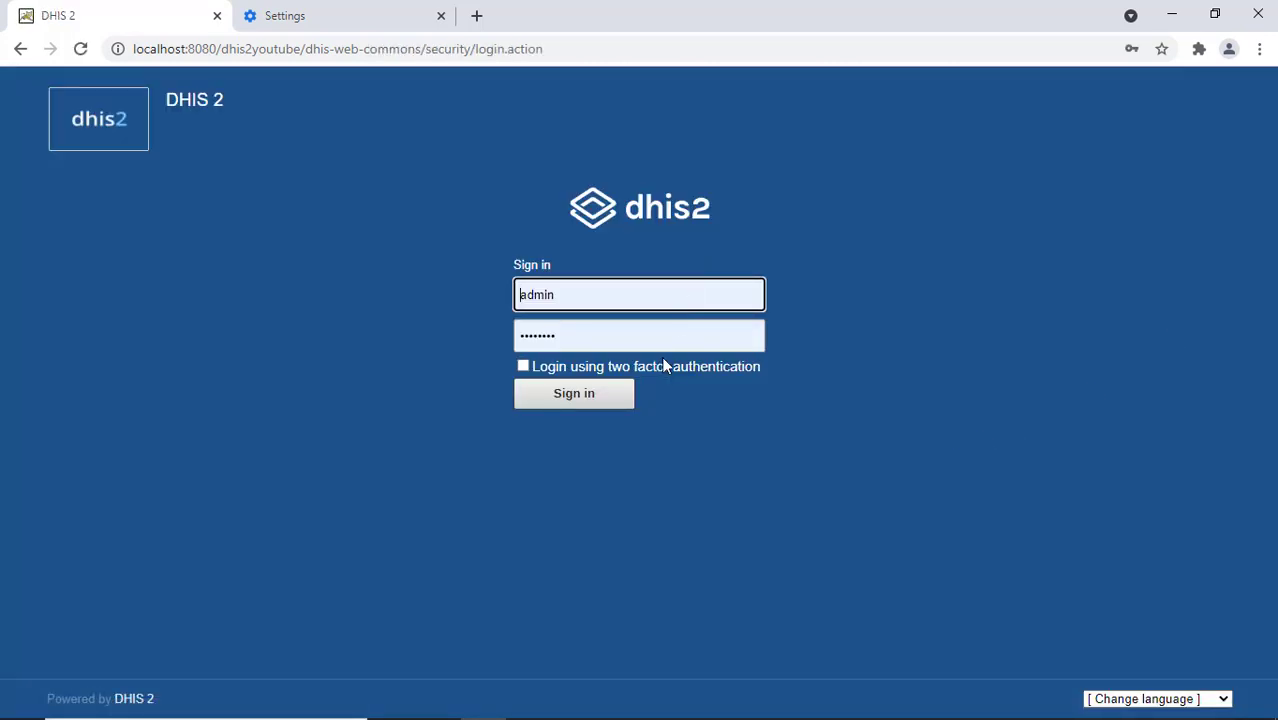
Log back in as admin with the admin password
left_click(664, 344)
key("BackSpace")
key("BackSpace")
key("BackSpace")
key("BackSpace")
key("BackSpace")
key("BackSpace")
key("BackSpace")
key("BackSpace")
key("Return")
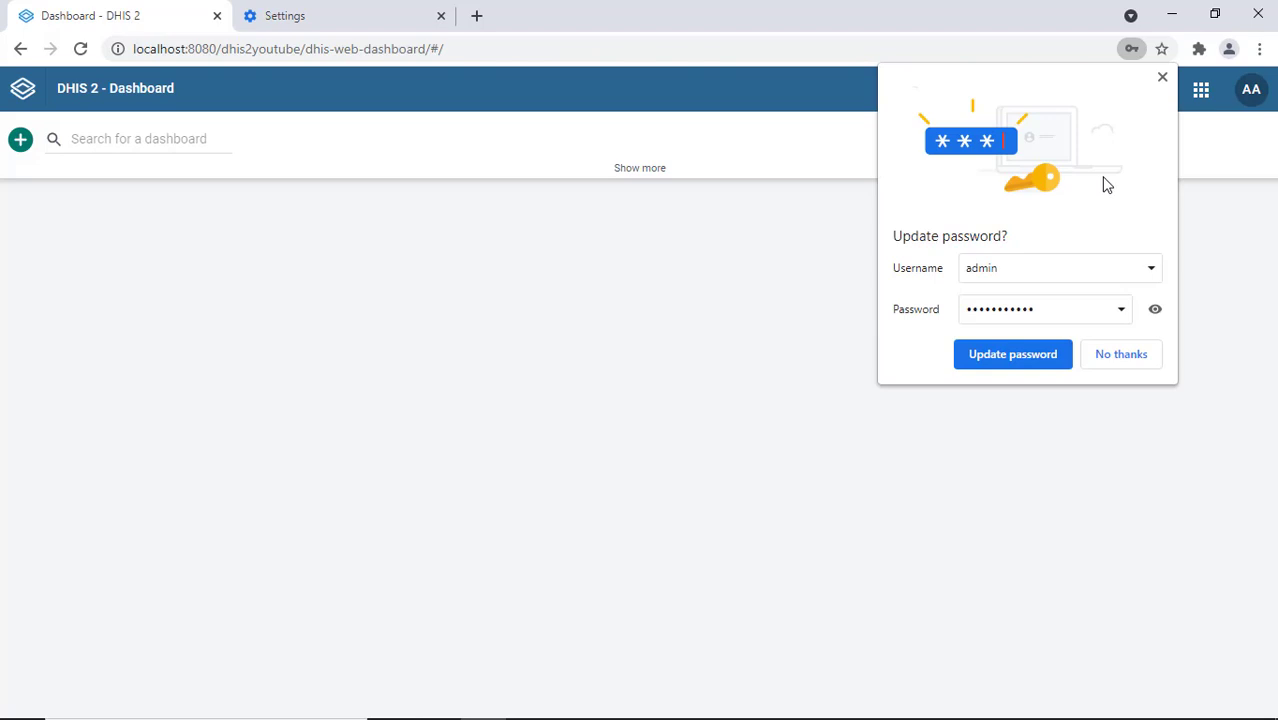
left_click(1162, 77)
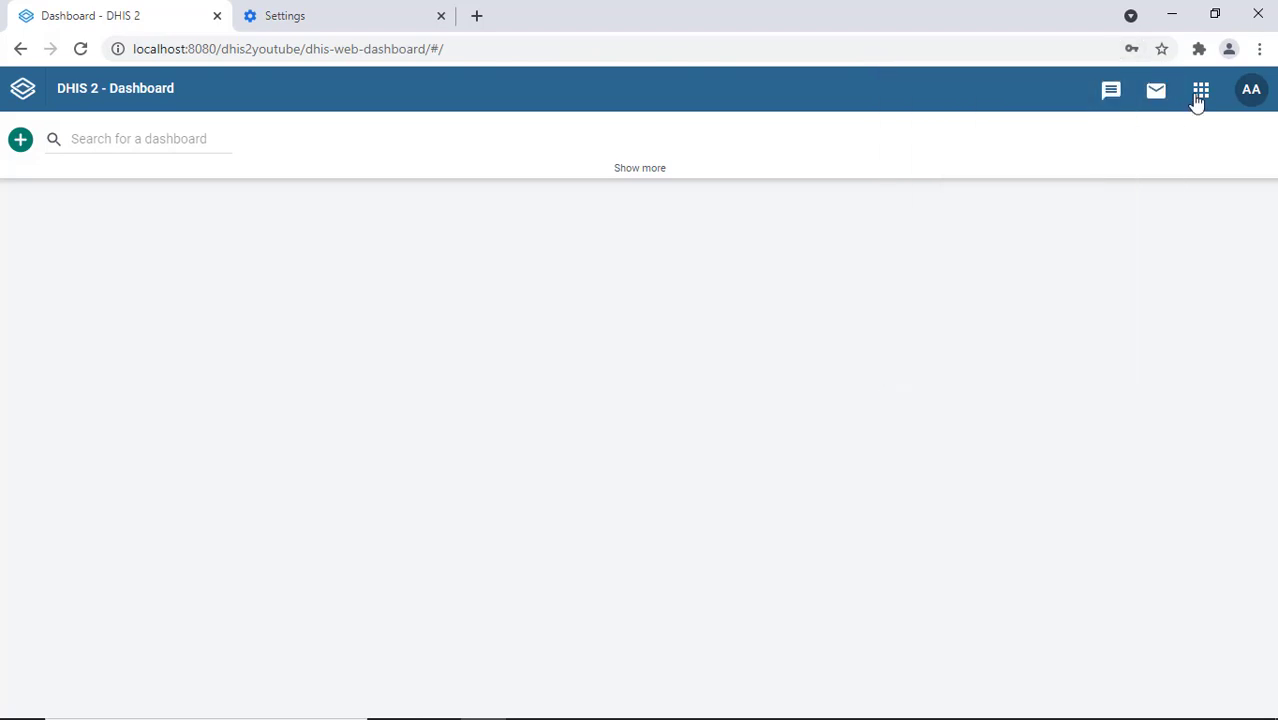
Launch the Users app from the apps grid
left_click(1199, 97)
left_click_drag(1216, 259, 1208, 516)
left_click(892, 541)
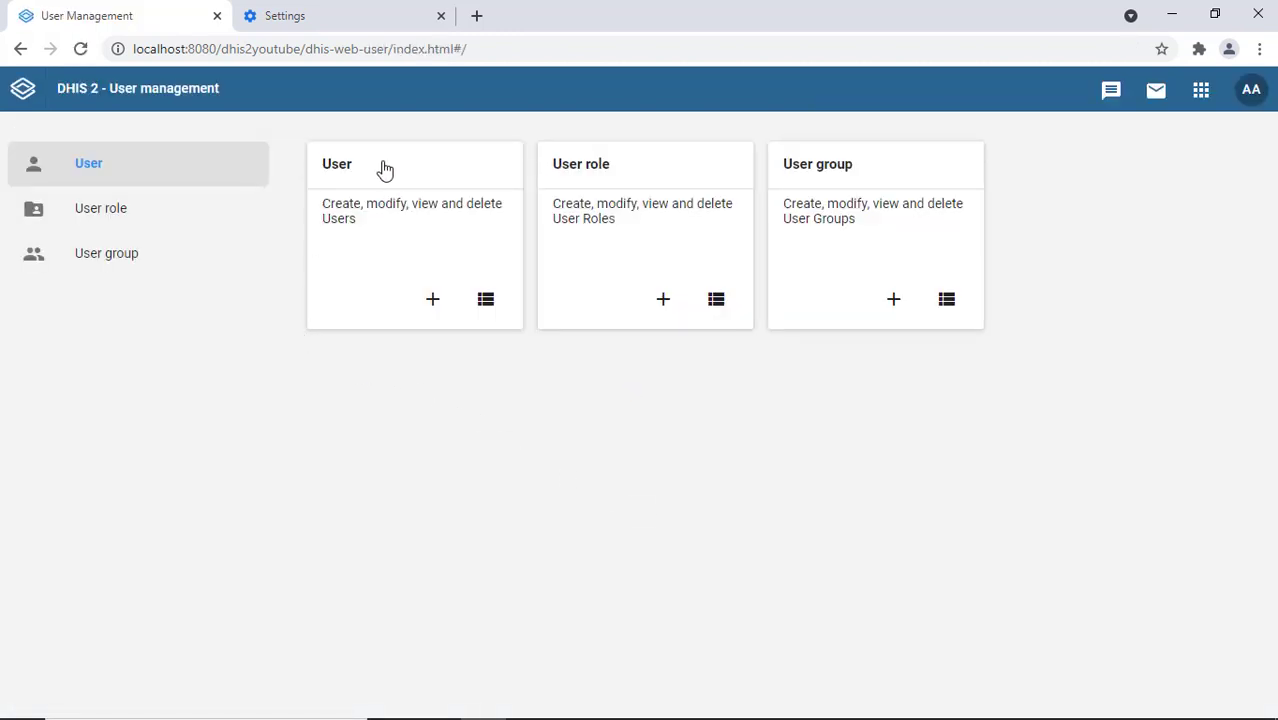
Go to User group management and begin a new user group form
left_click(814, 181)
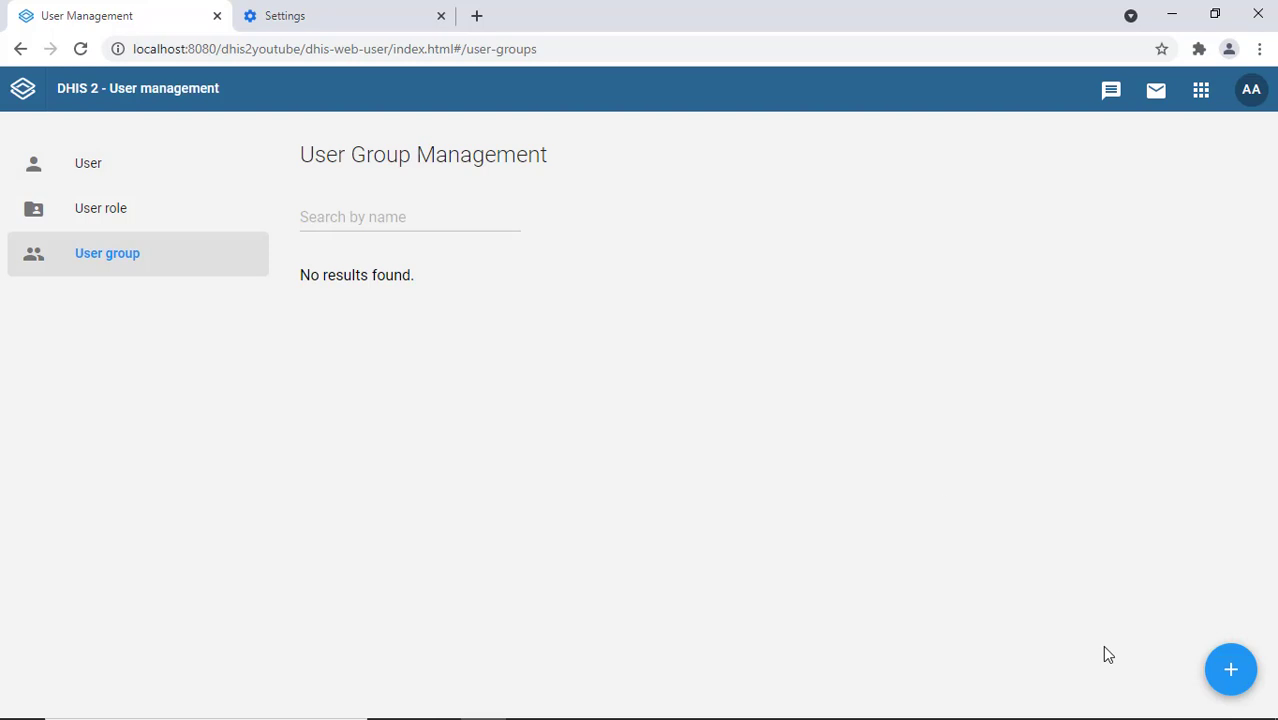
left_click(1229, 667)
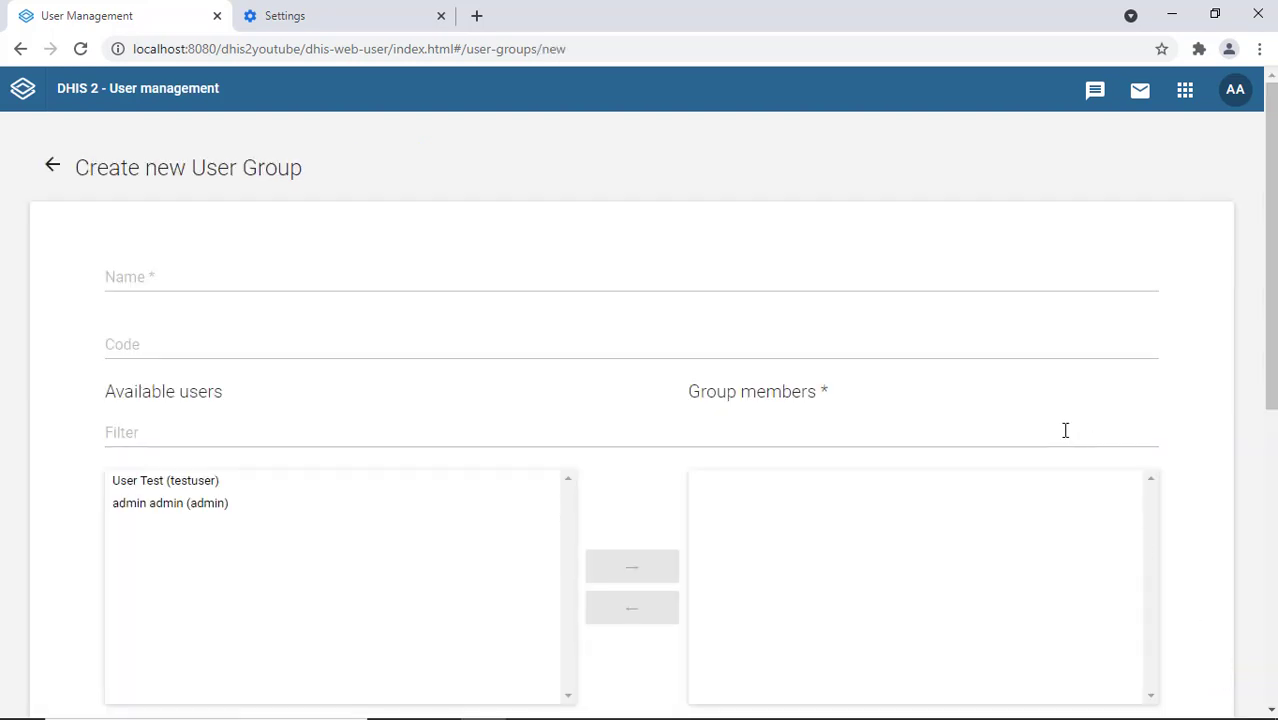
scroll(1271, 197, "down", 3)
left_click_drag(1268, 303, 1264, 206)
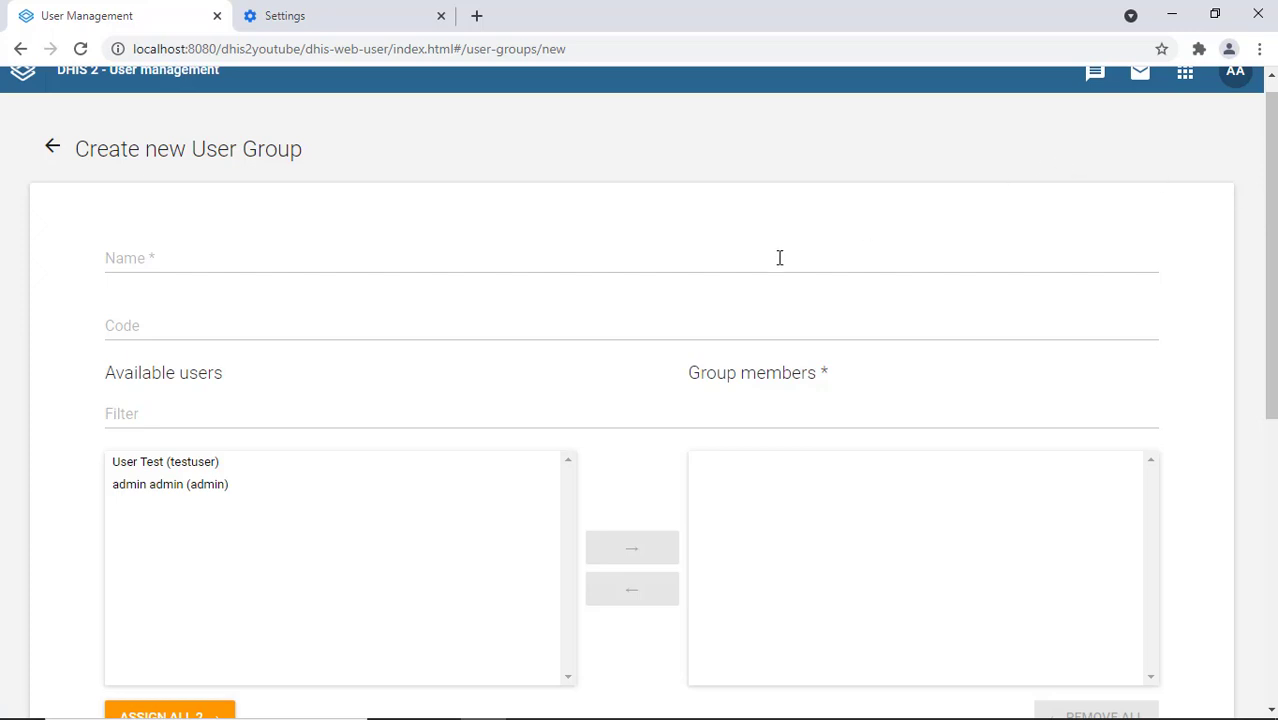
left_click(682, 271)
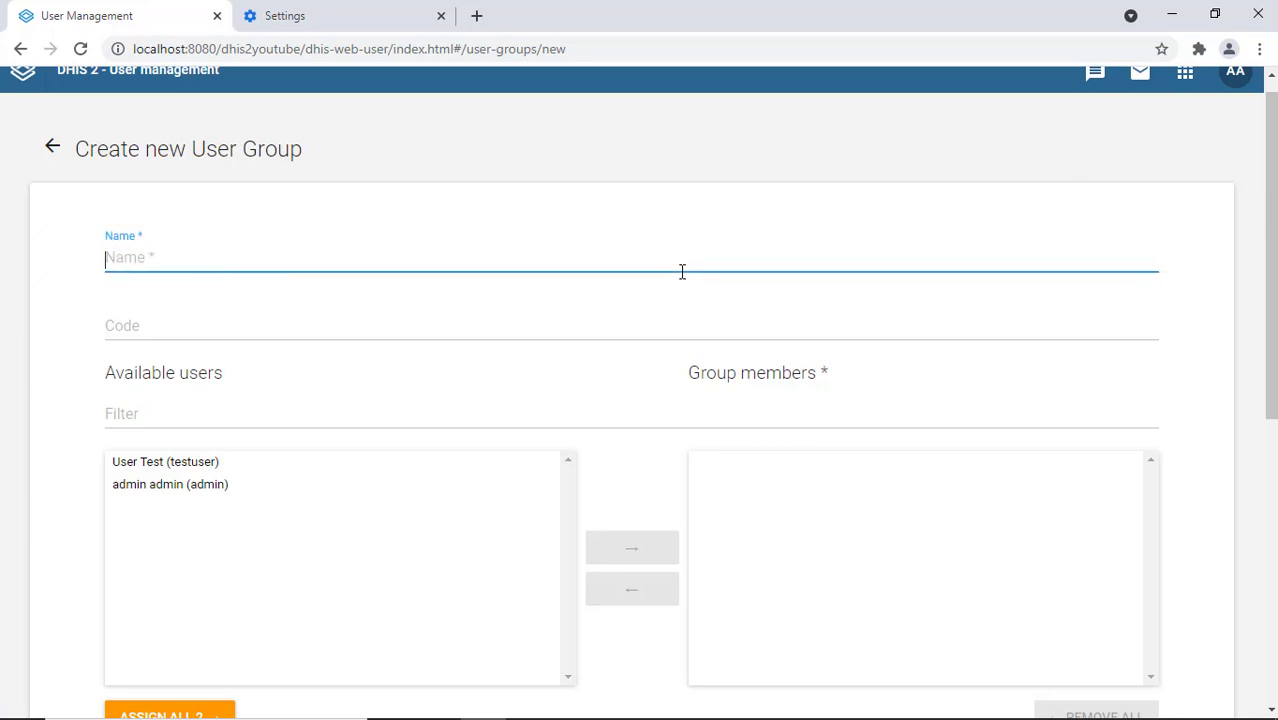
Name the group HR with code HR and add the test user as a member
type("HR")
left_click(506, 316)
type("HR")
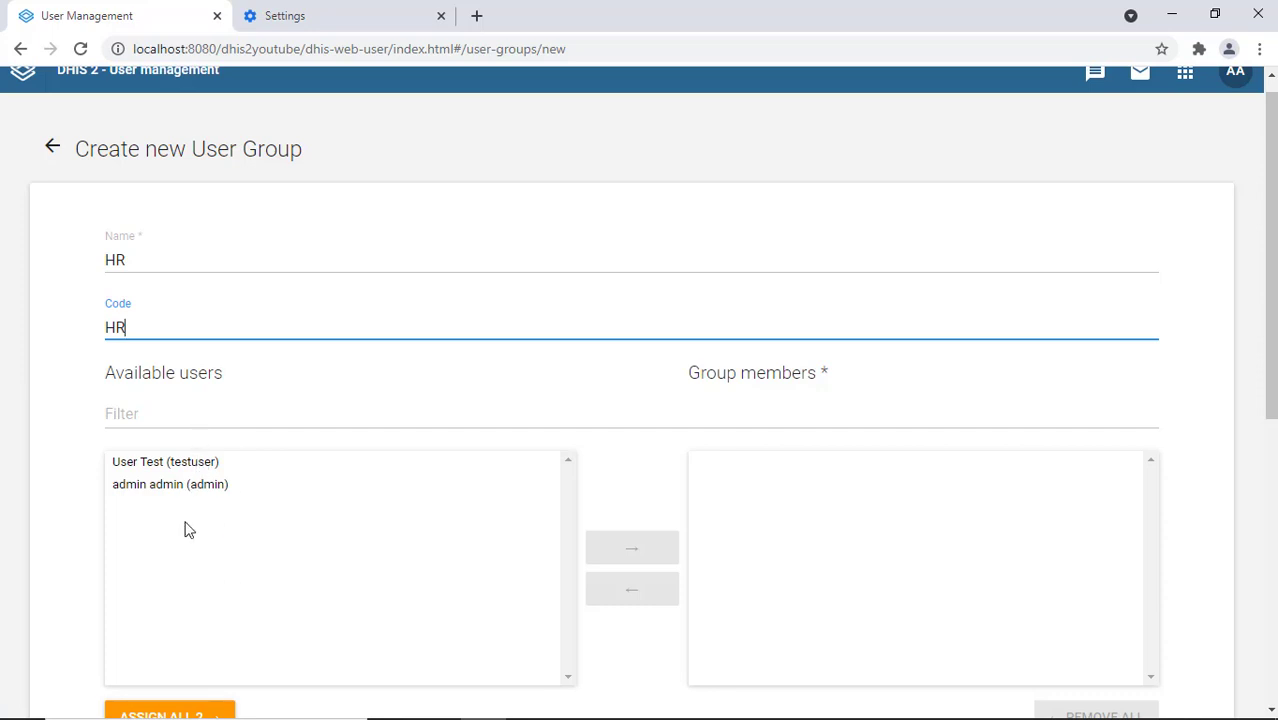
double_click(184, 466)
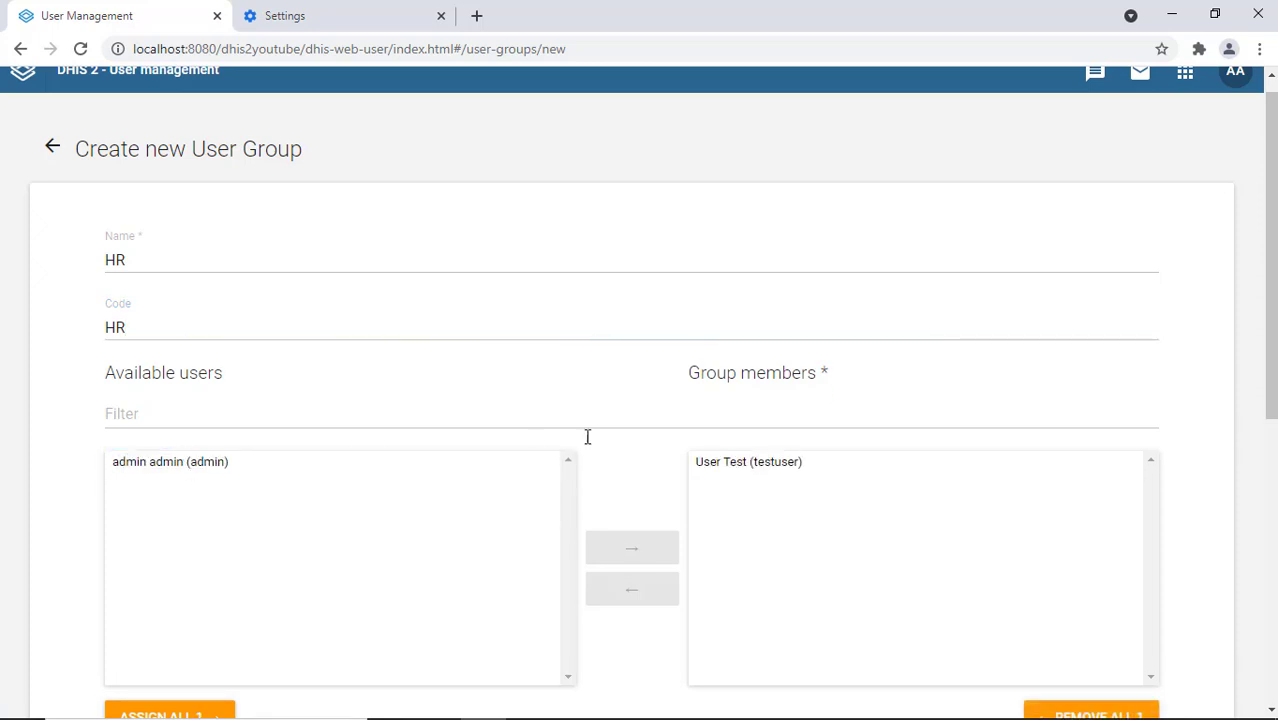
Save the HR user group
left_click_drag(1272, 300, 1272, 402)
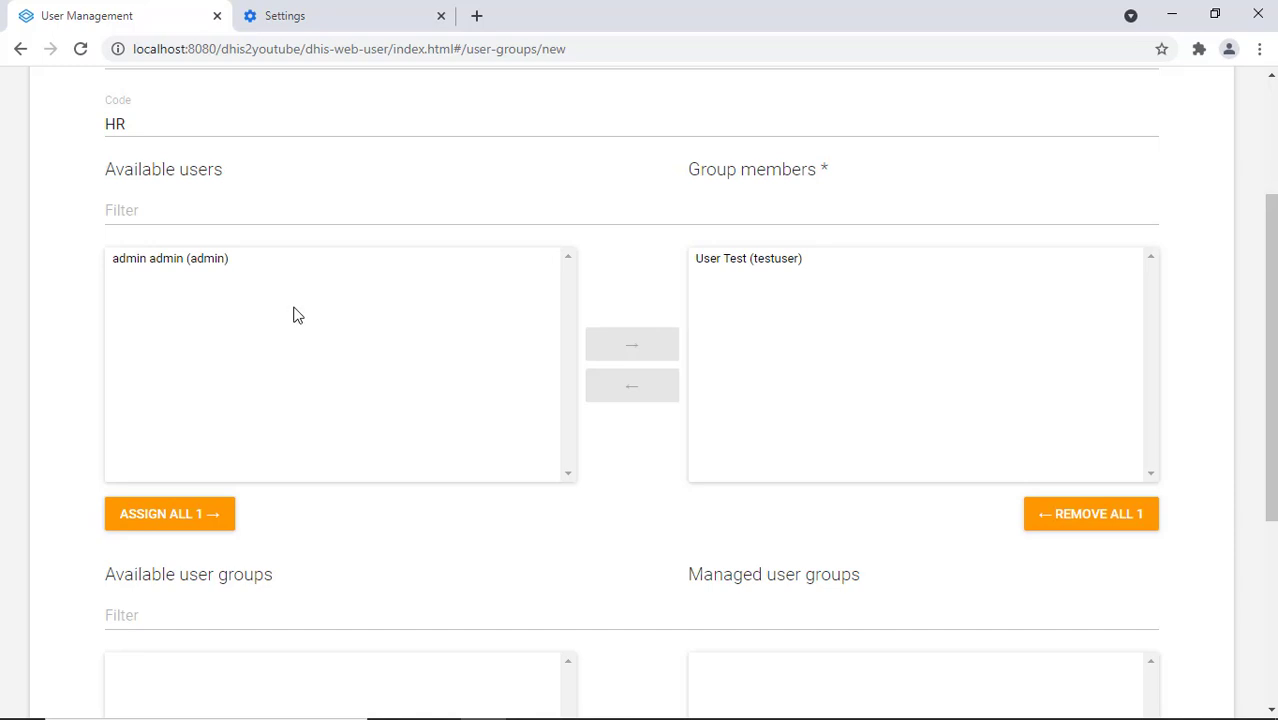
mouse_move(1272, 317)
left_mouse_down()
mouse_move(1272, 336)
mouse_move(1274, 311)
left_mouse_up()
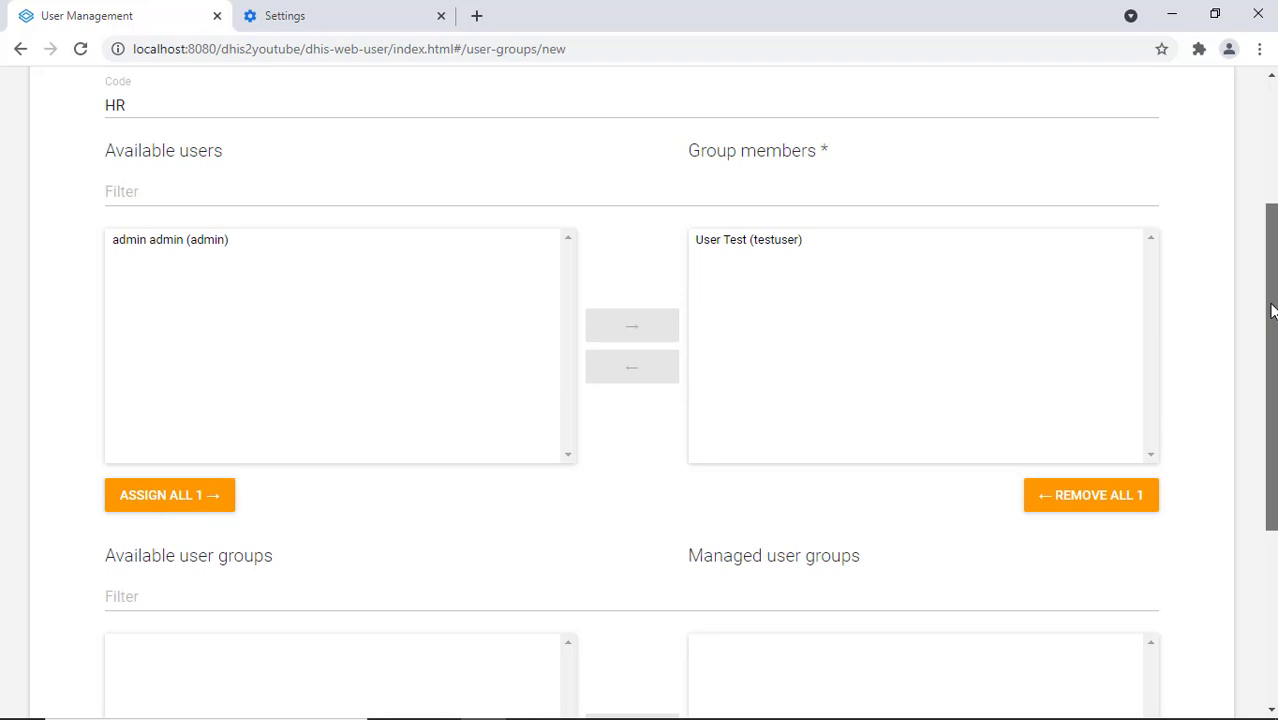
scroll(322, 408, "down", 4)
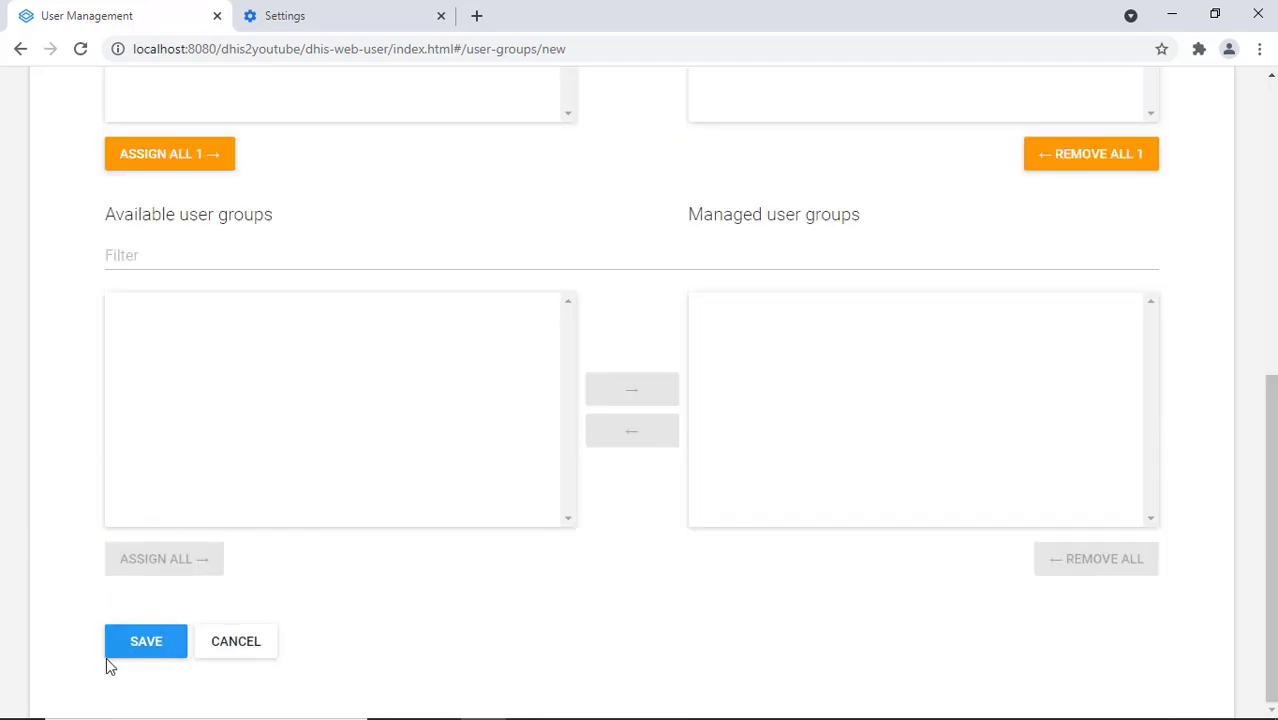
left_click(140, 643)
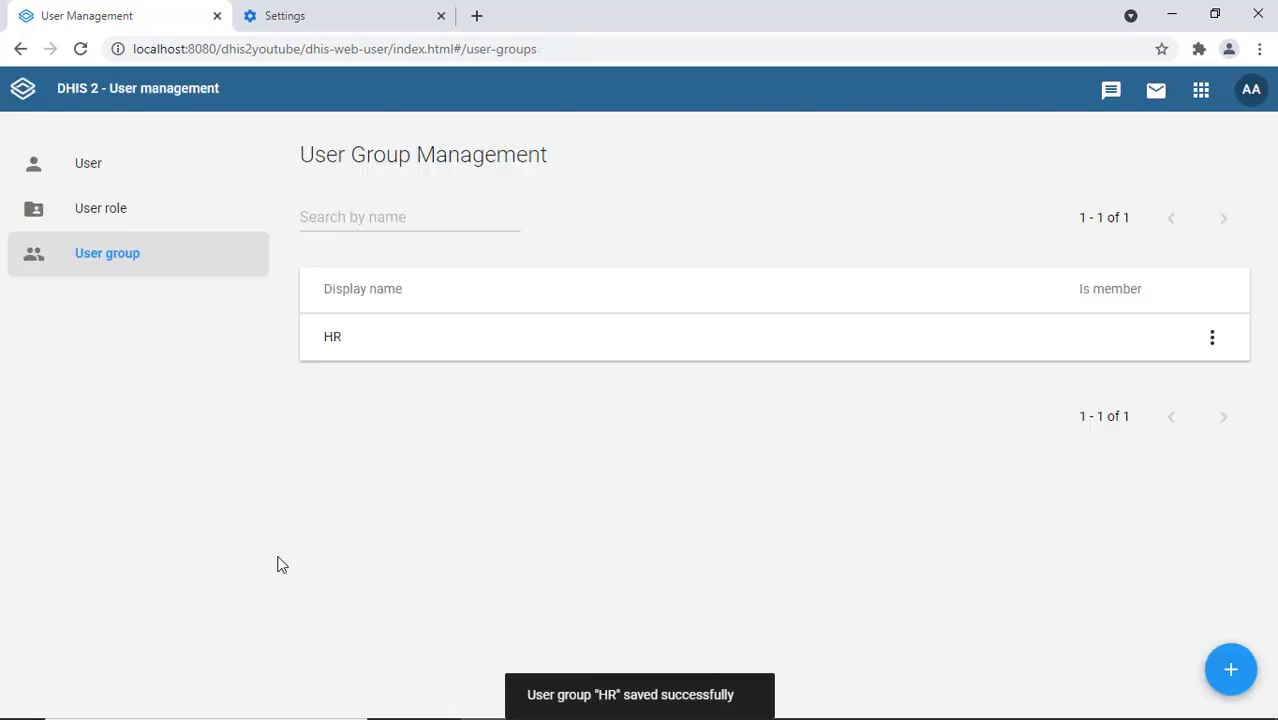
Create a new user group named GIS Department with code GIS
left_click(1230, 670)
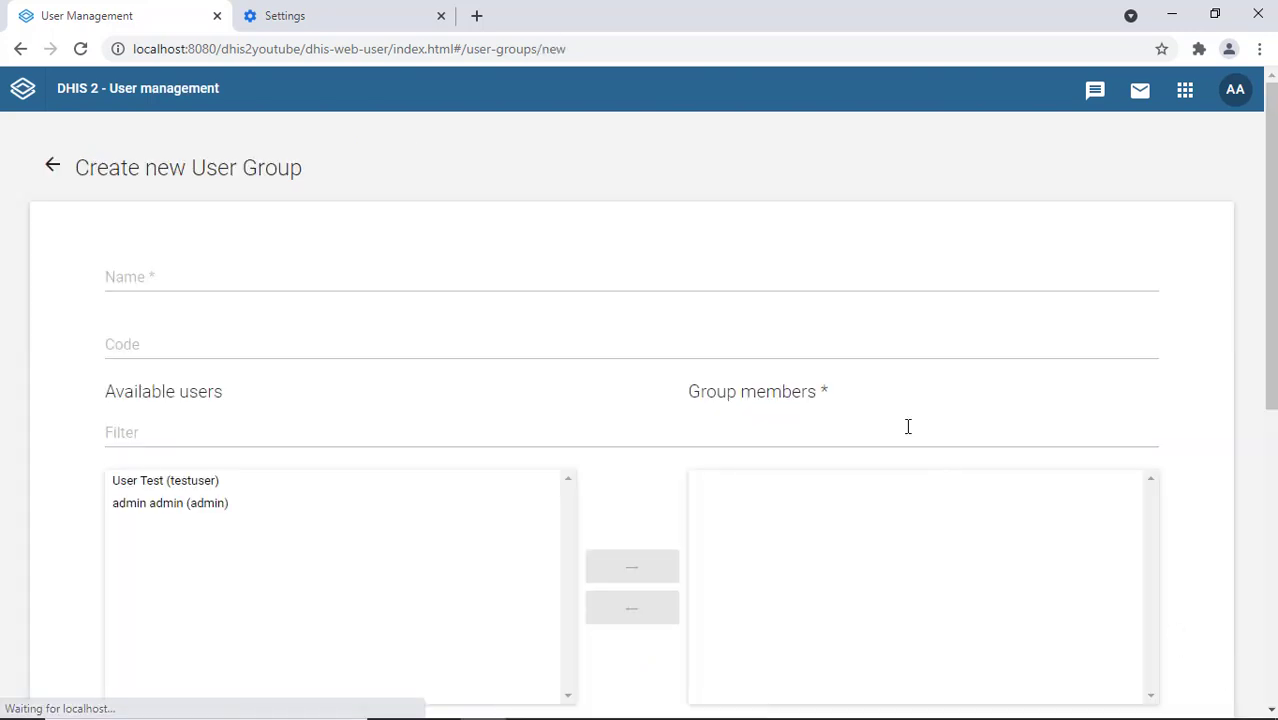
left_click(603, 284)
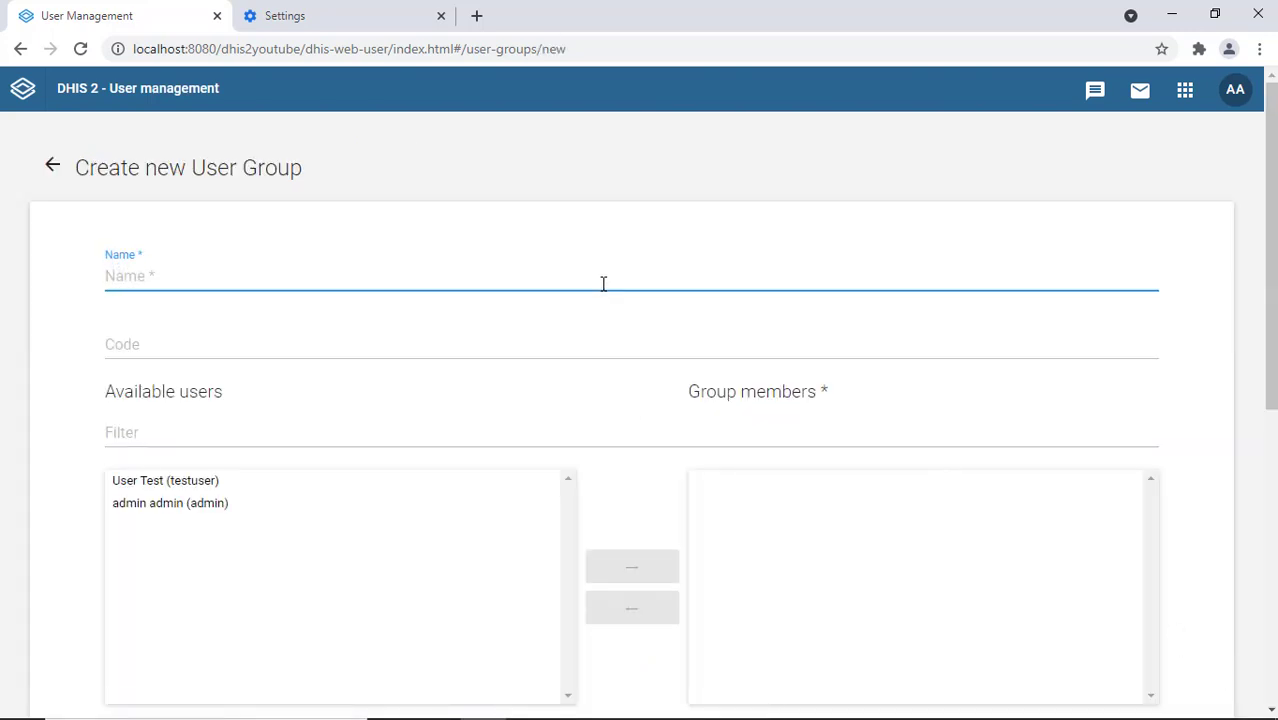
type("GIS Department")
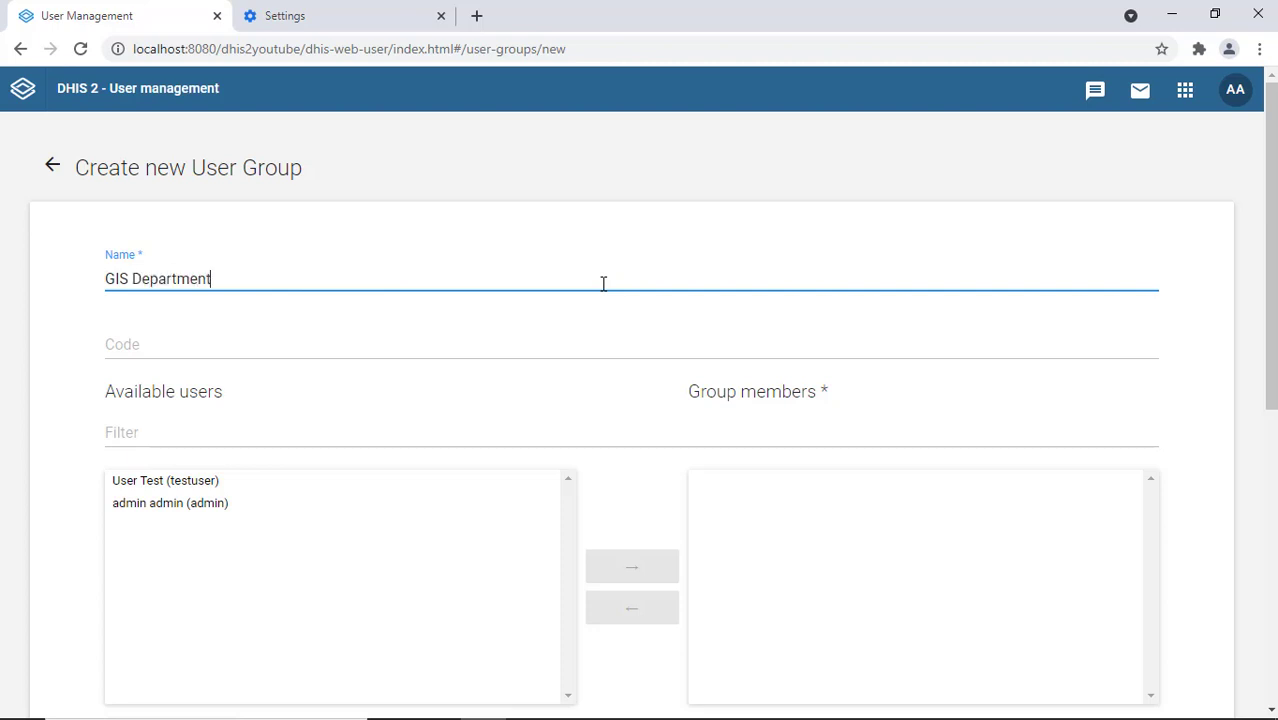
left_click(455, 344)
type("GIS")
Add both the test user and admin as GIS Department members
left_click(398, 506)
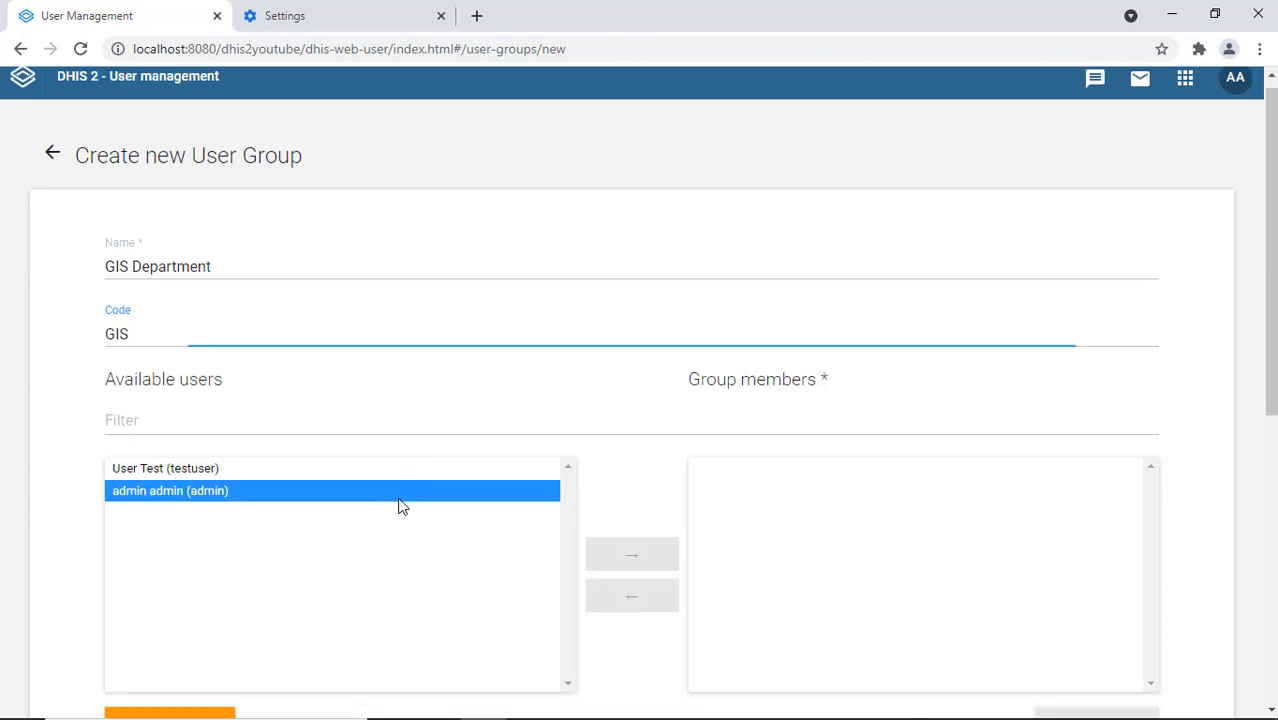
left_click(420, 477)
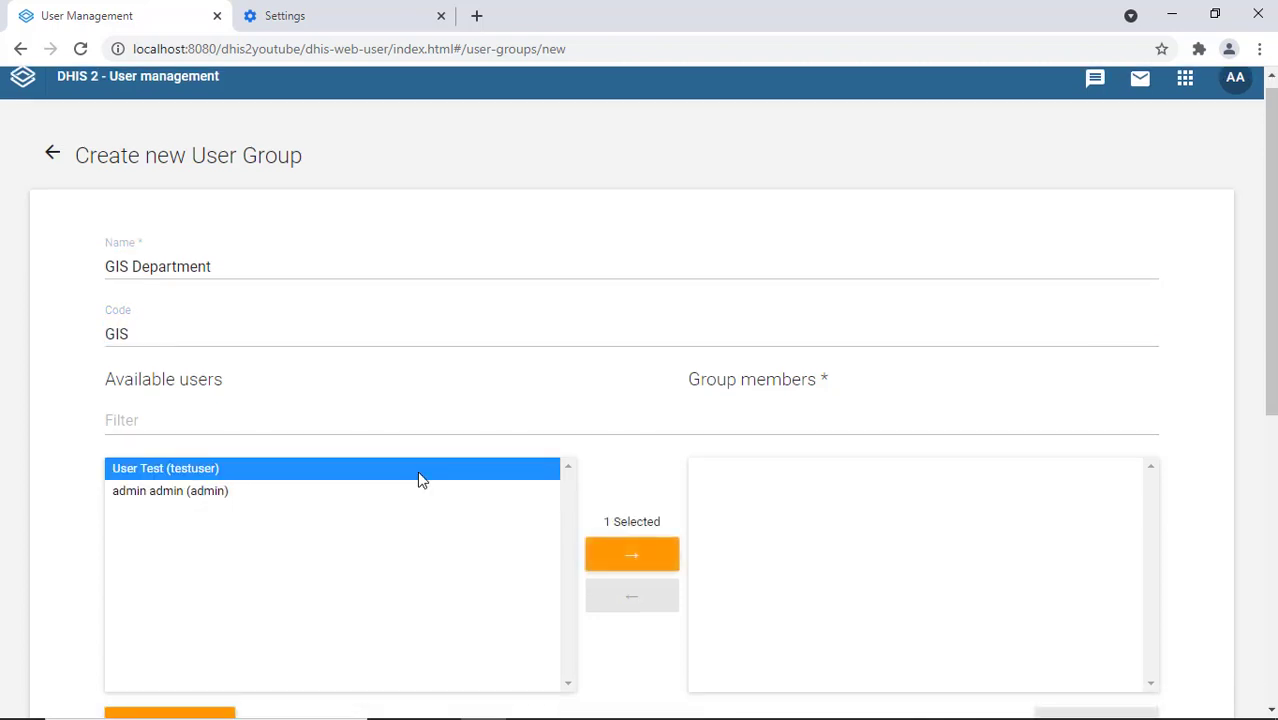
left_click(320, 492)
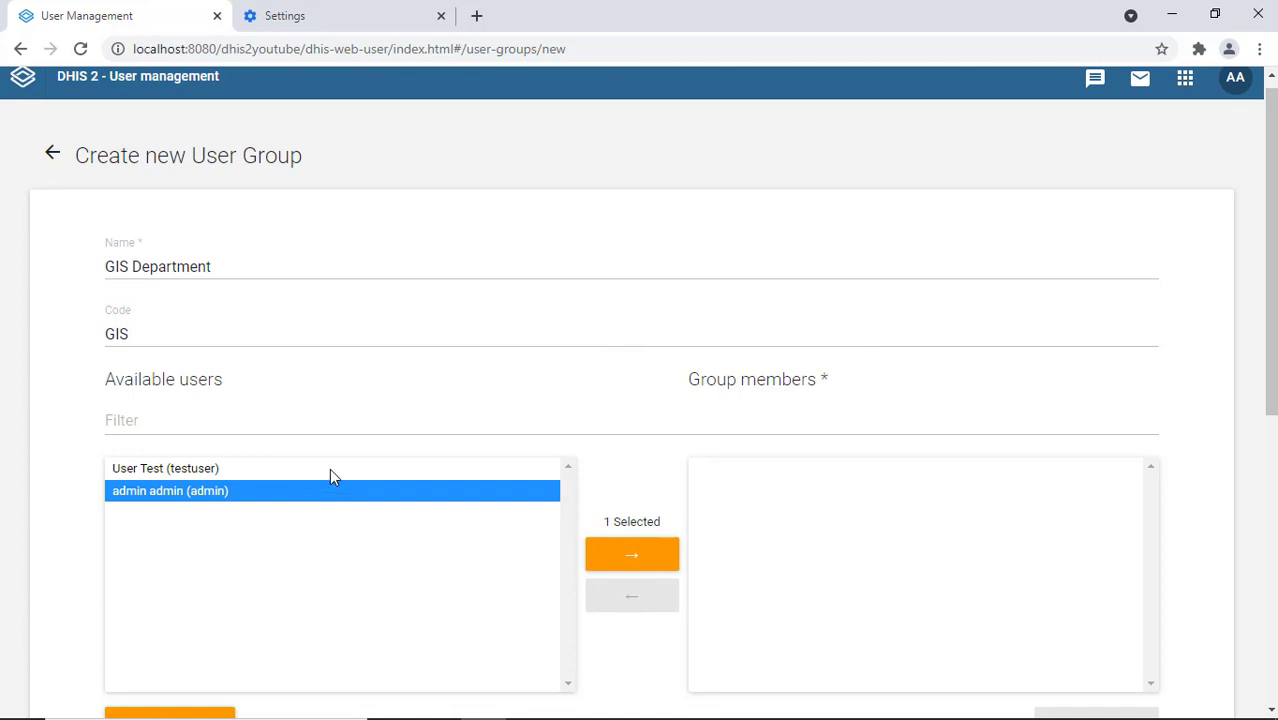
left_click(333, 475, "ctrl")
left_click(628, 553)
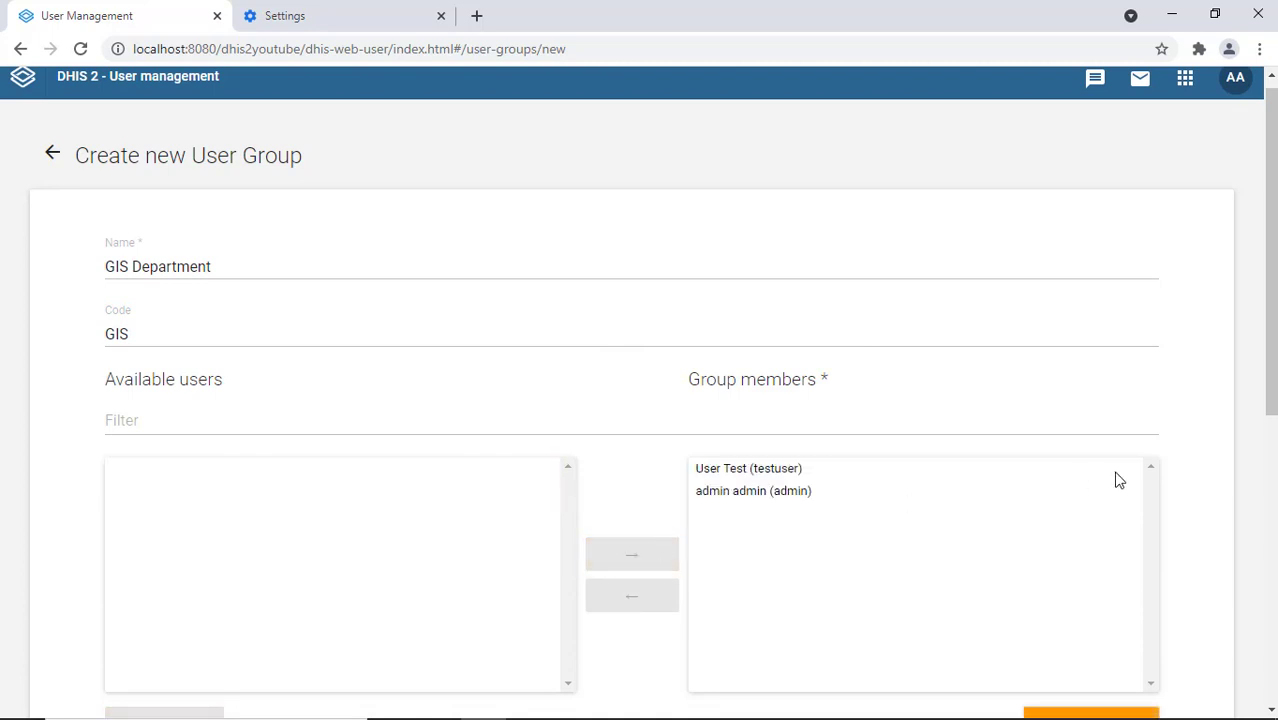
left_click_drag(1264, 368, 1264, 600)
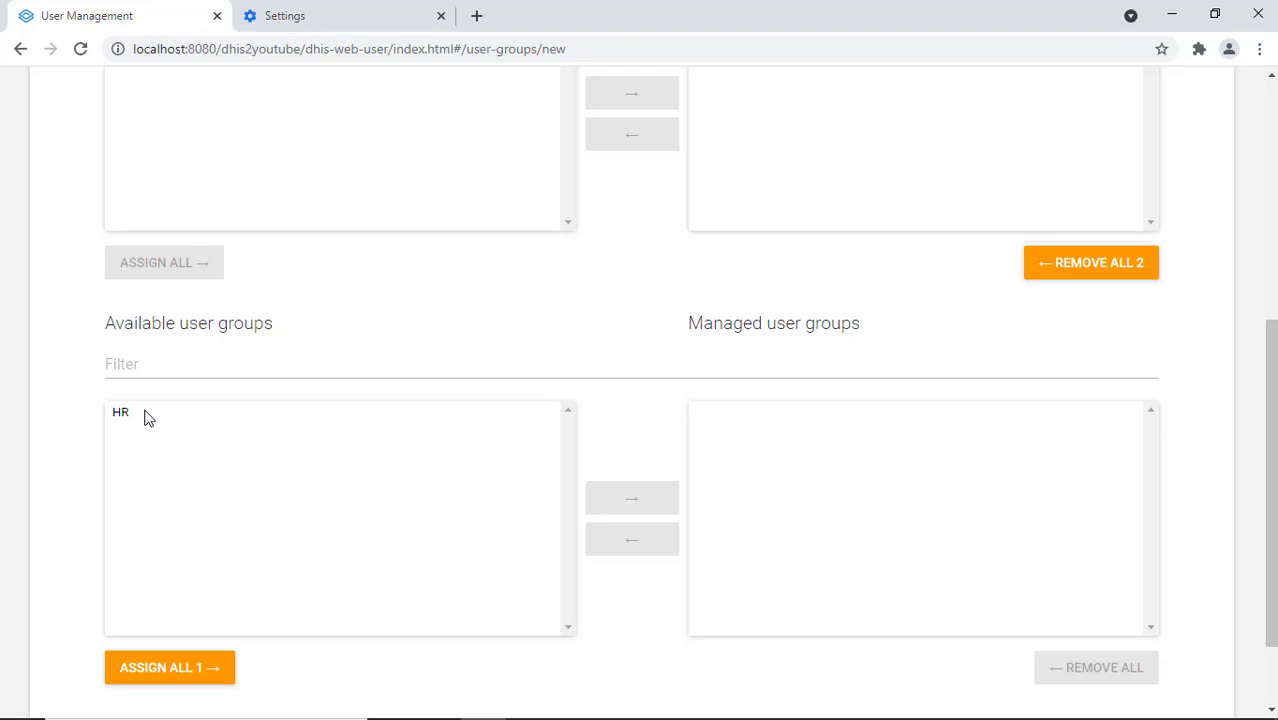
Select HR under Available user groups and save GIS Department
left_click(146, 416)
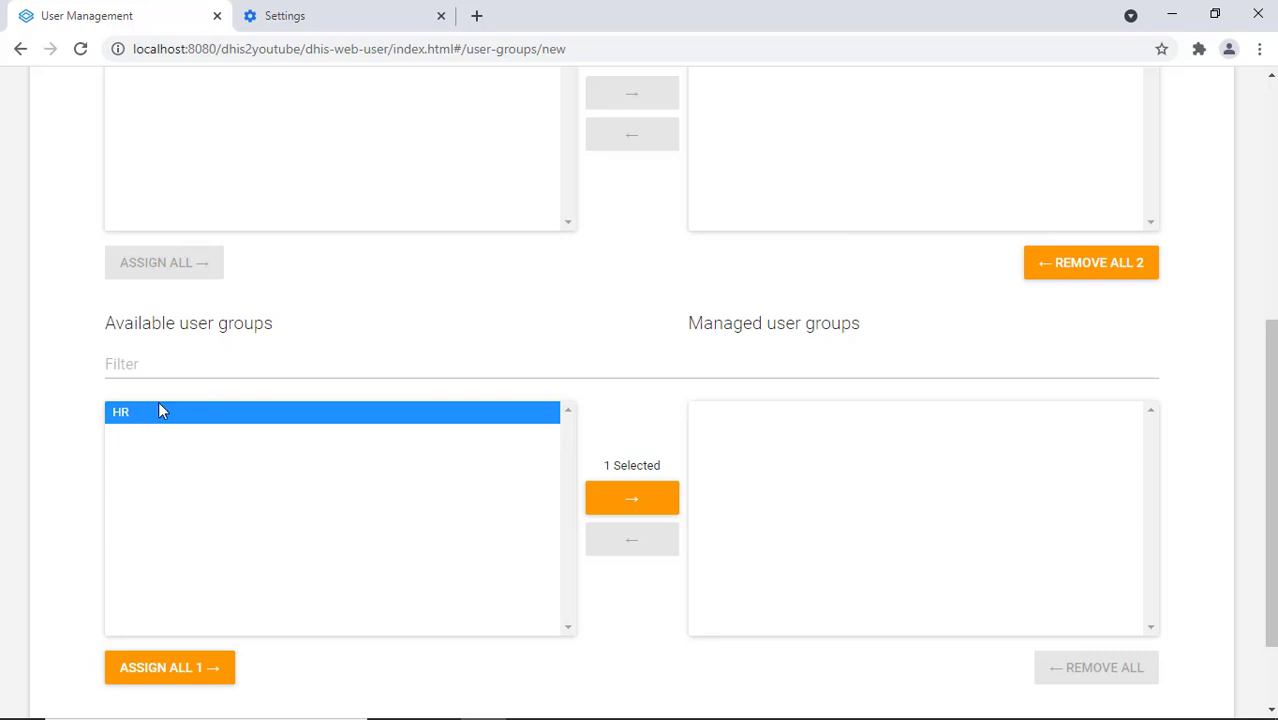
left_click_drag(1267, 442, 1275, 470)
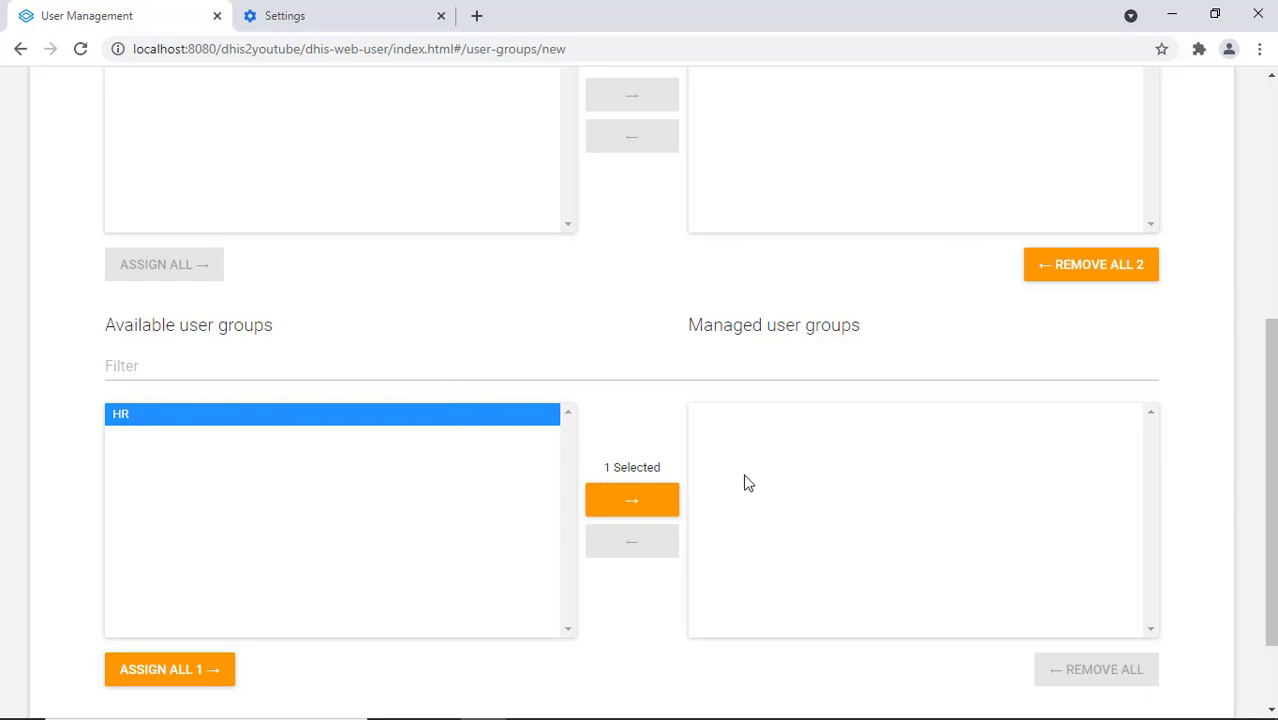
left_click_drag(1268, 460, 1268, 515)
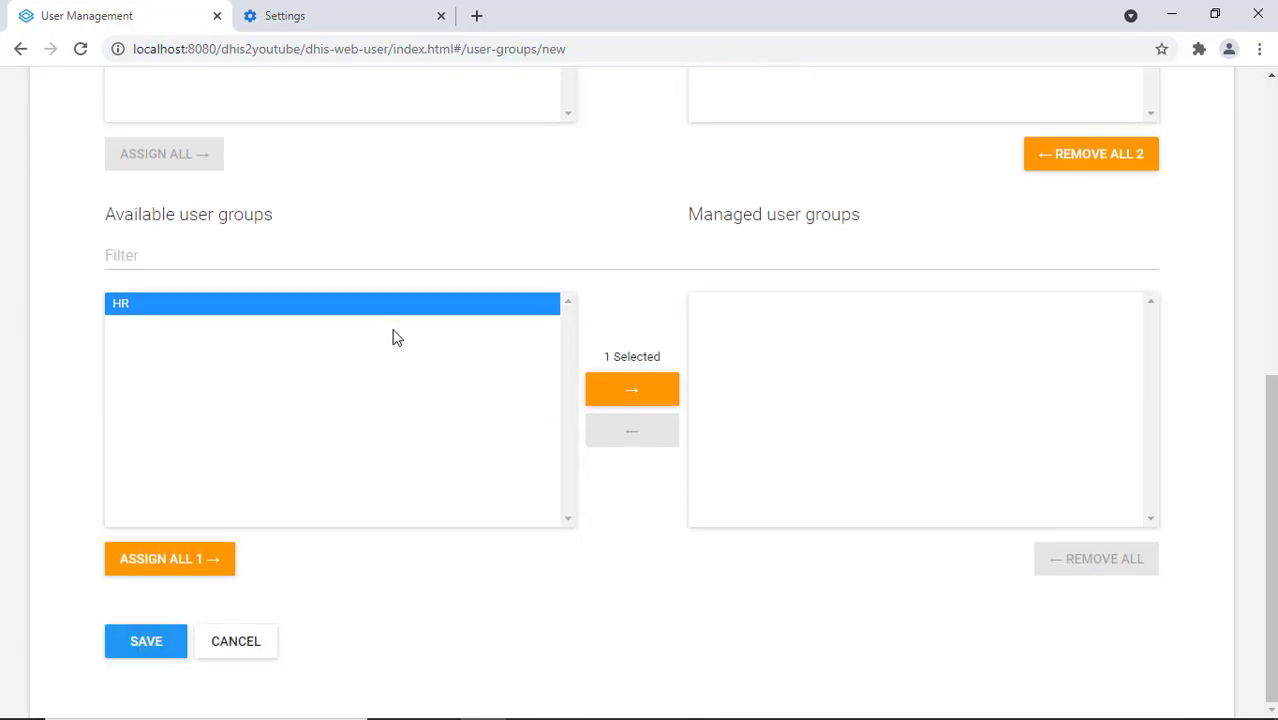
left_click(163, 641)
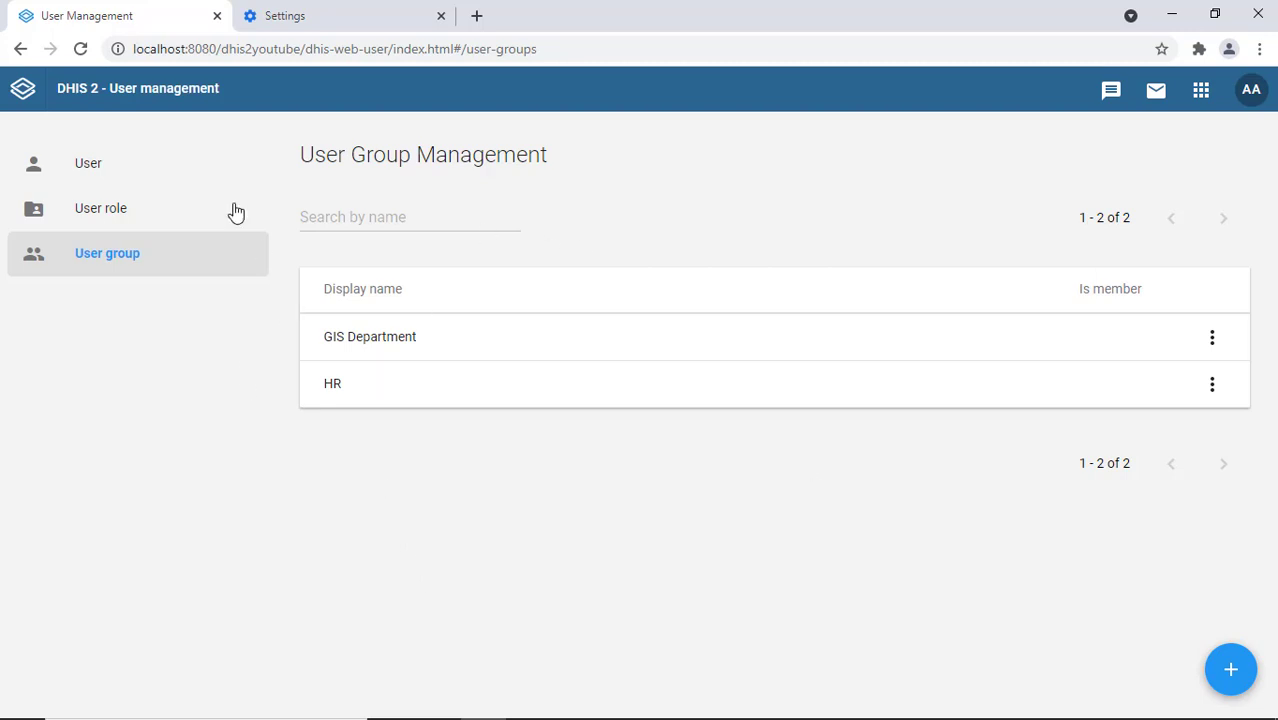
Open the test user for editing and show its additional options
left_click(130, 158)
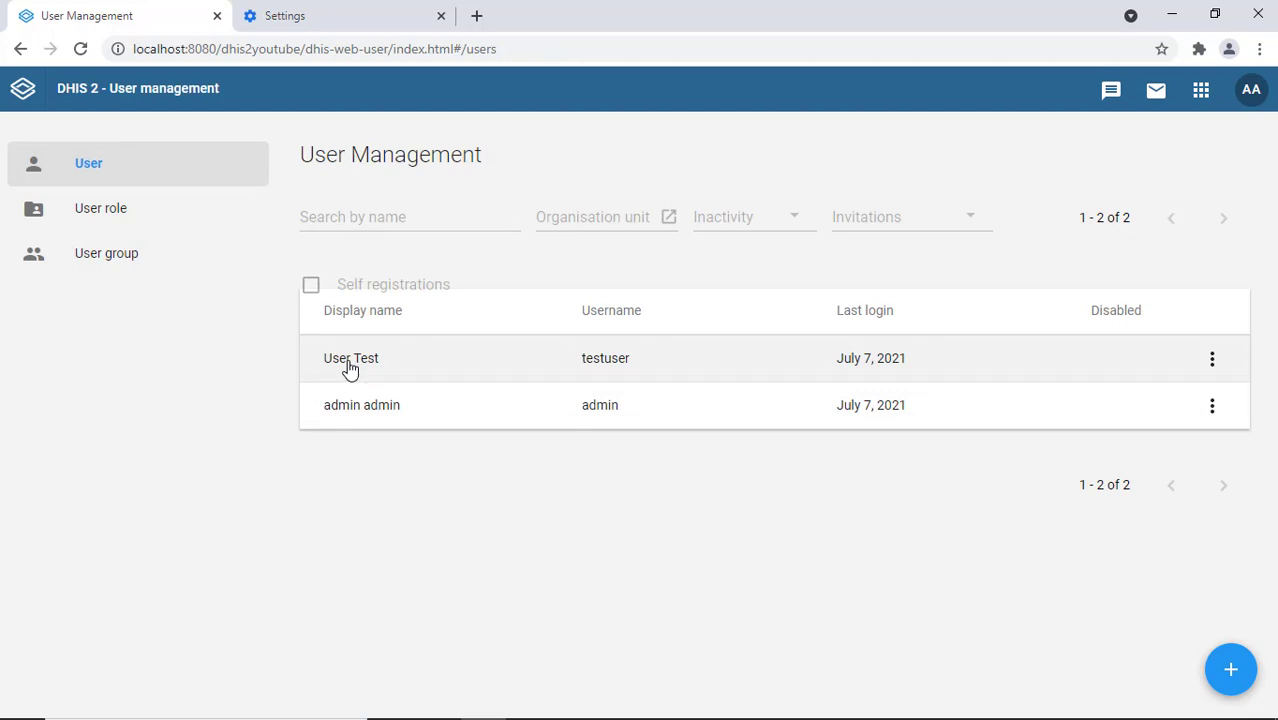
left_click(349, 368)
left_click_drag(1266, 222, 1268, 657)
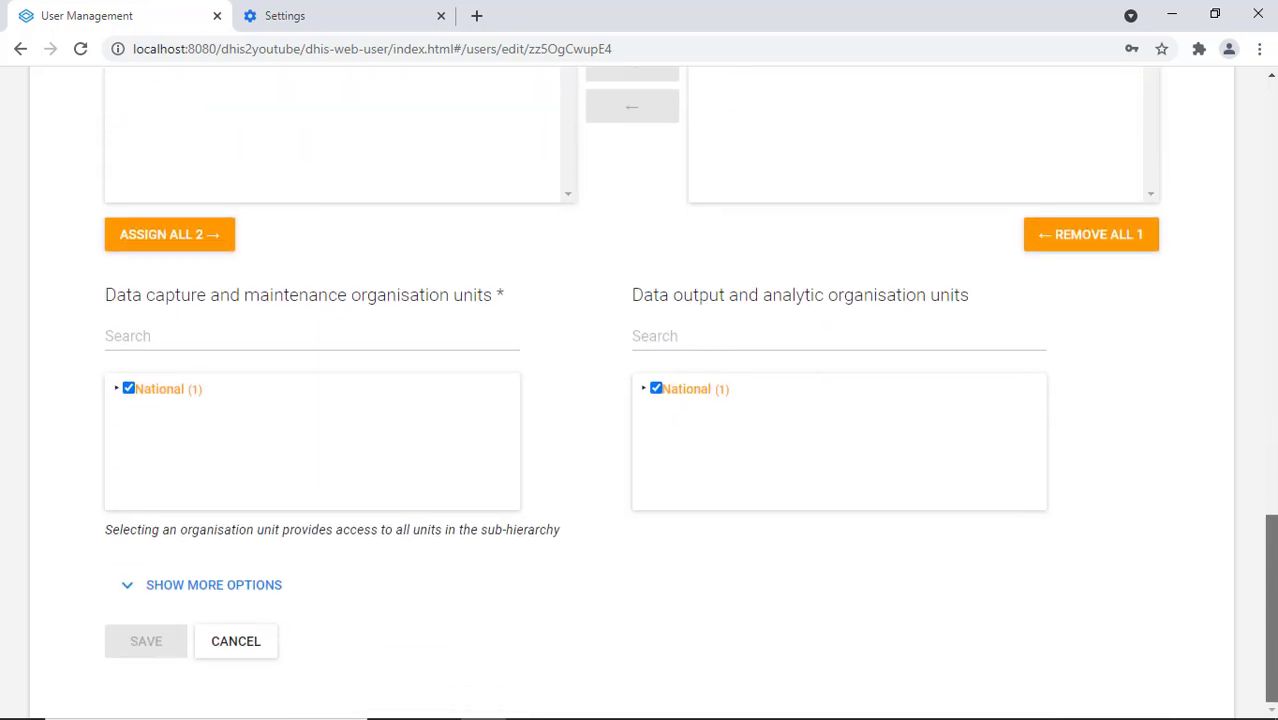
left_click(229, 587)
left_click_drag(1273, 388, 1273, 519)
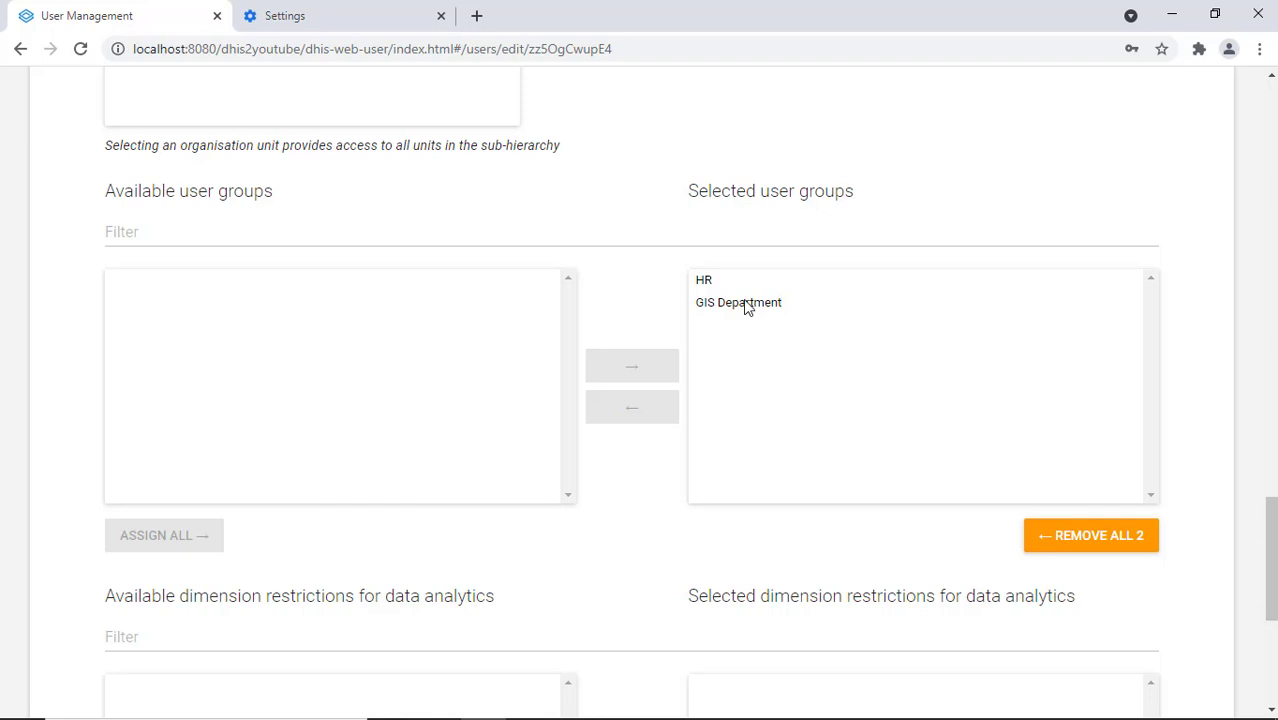
Remove HR from the test user's groups, keep GIS Department, and save
double_click(725, 284)
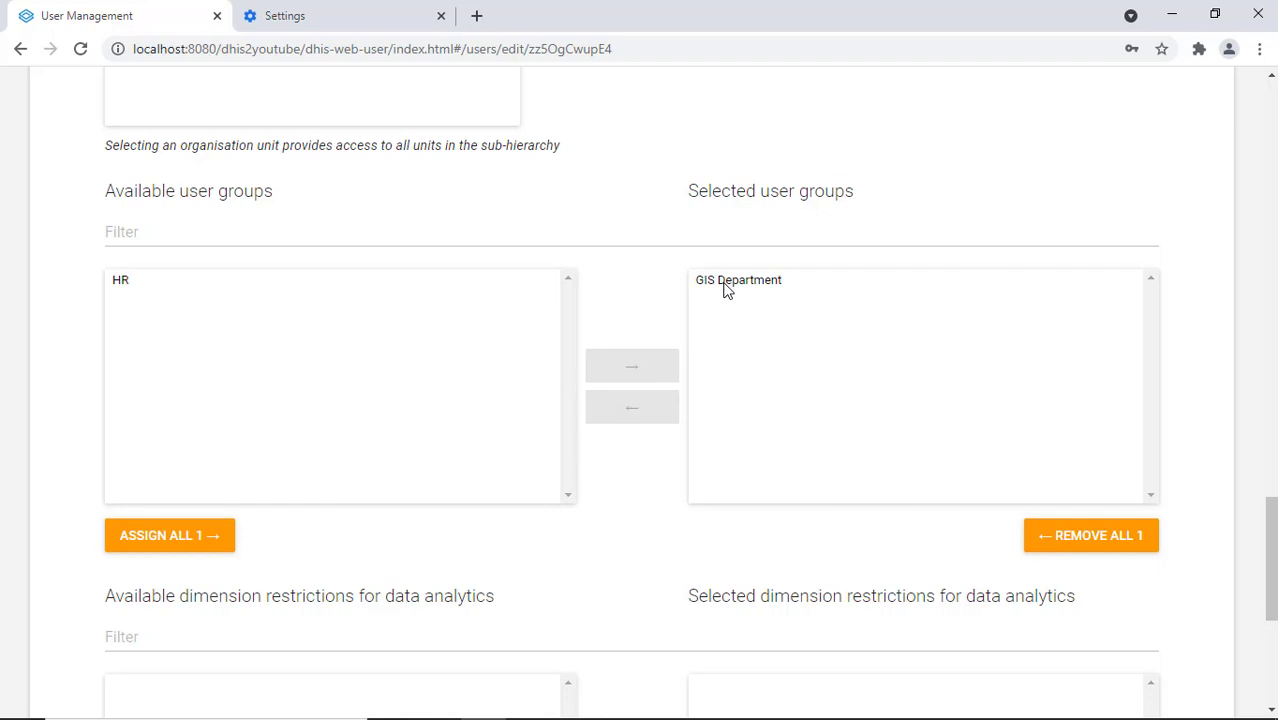
mouse_move(1270, 535)
left_mouse_down()
mouse_move(1272, 581)
mouse_move(1271, 541)
left_mouse_up()
double_click(757, 296)
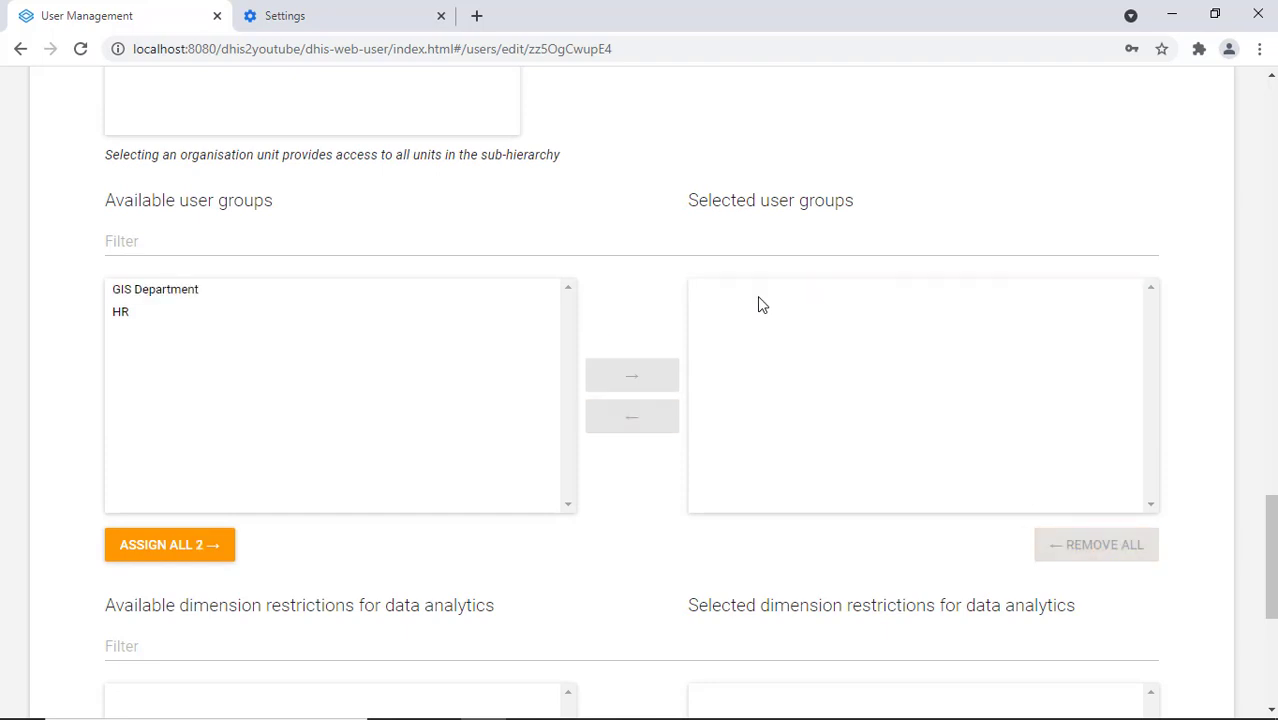
double_click(158, 293)
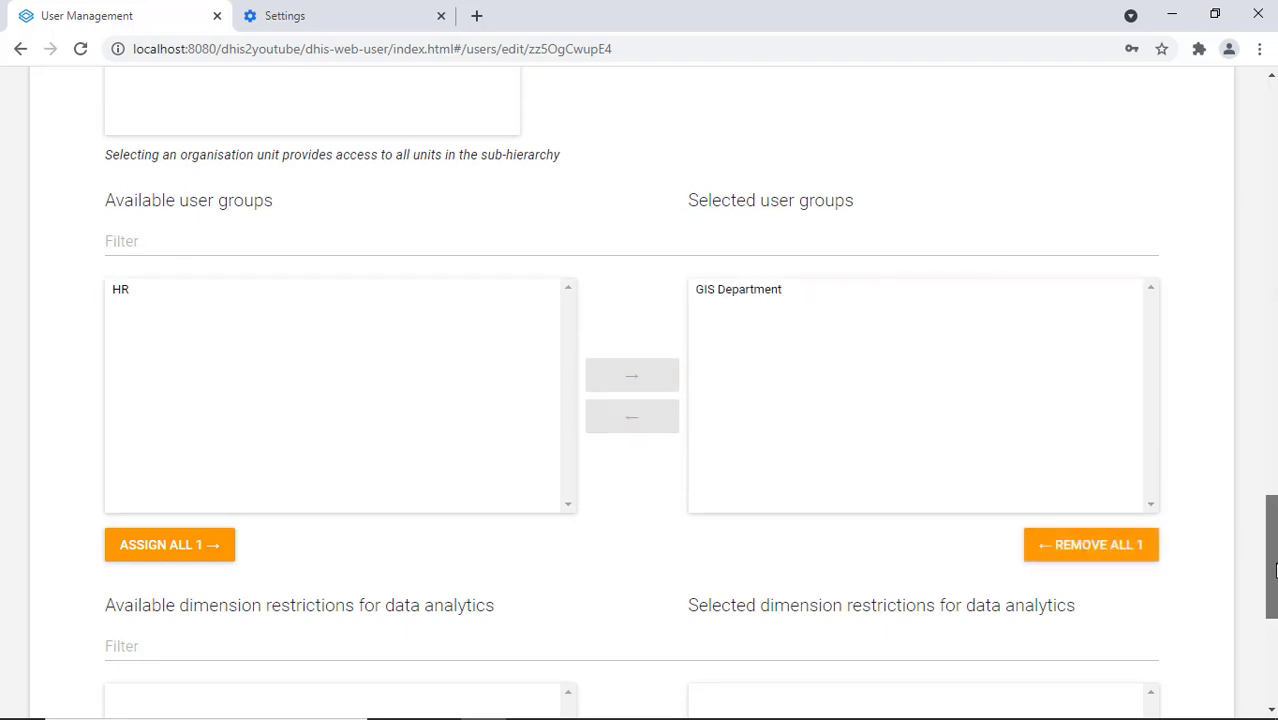
left_click_drag(1272, 555, 1272, 641)
left_click(165, 651)
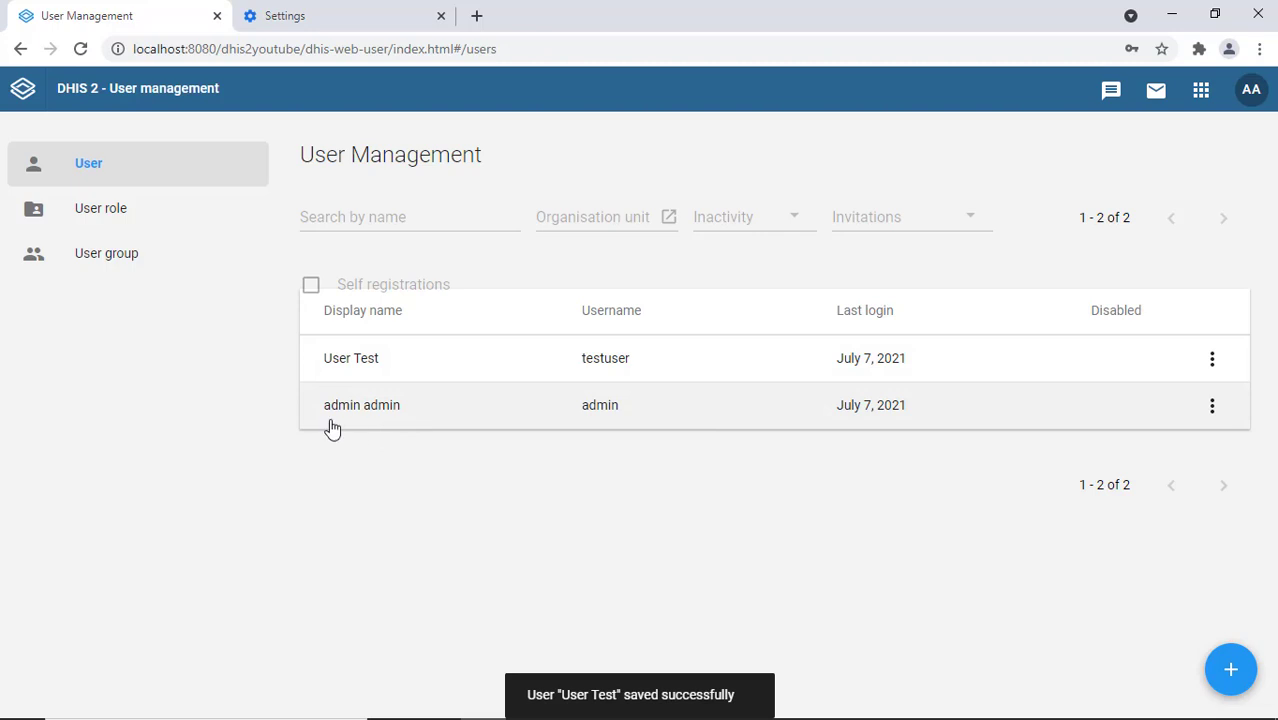
left_click(172, 222)
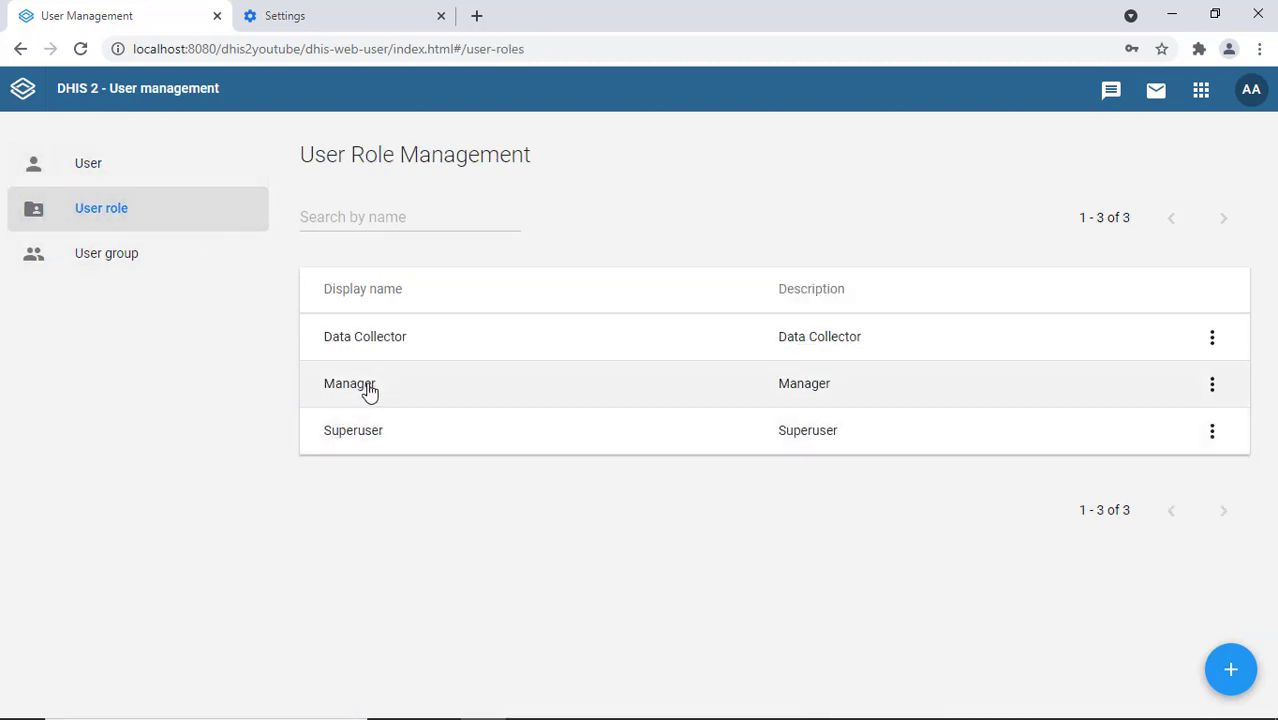
Open the Manager user role and review its granted authorities, such as Capture, Dashboard and Data Entry apps
left_click(369, 391)
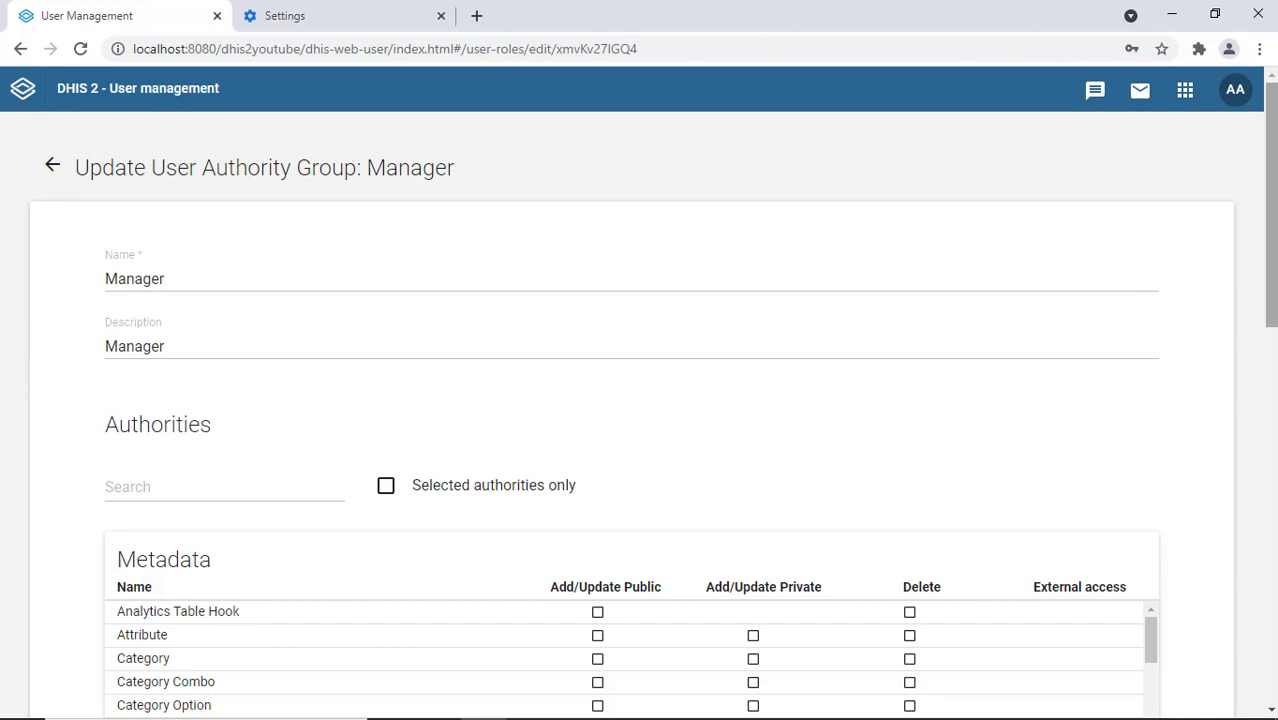
scroll(640, 400, "down", 4)
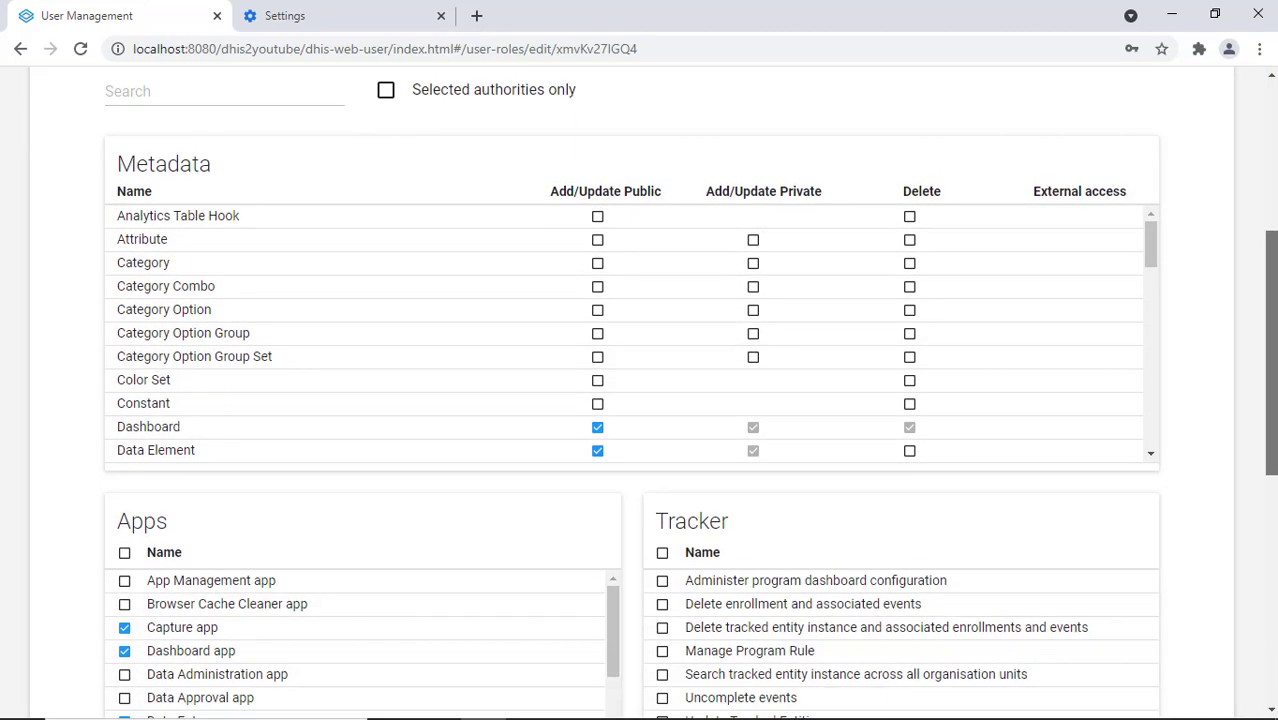
scroll(640, 400, "down", 5)
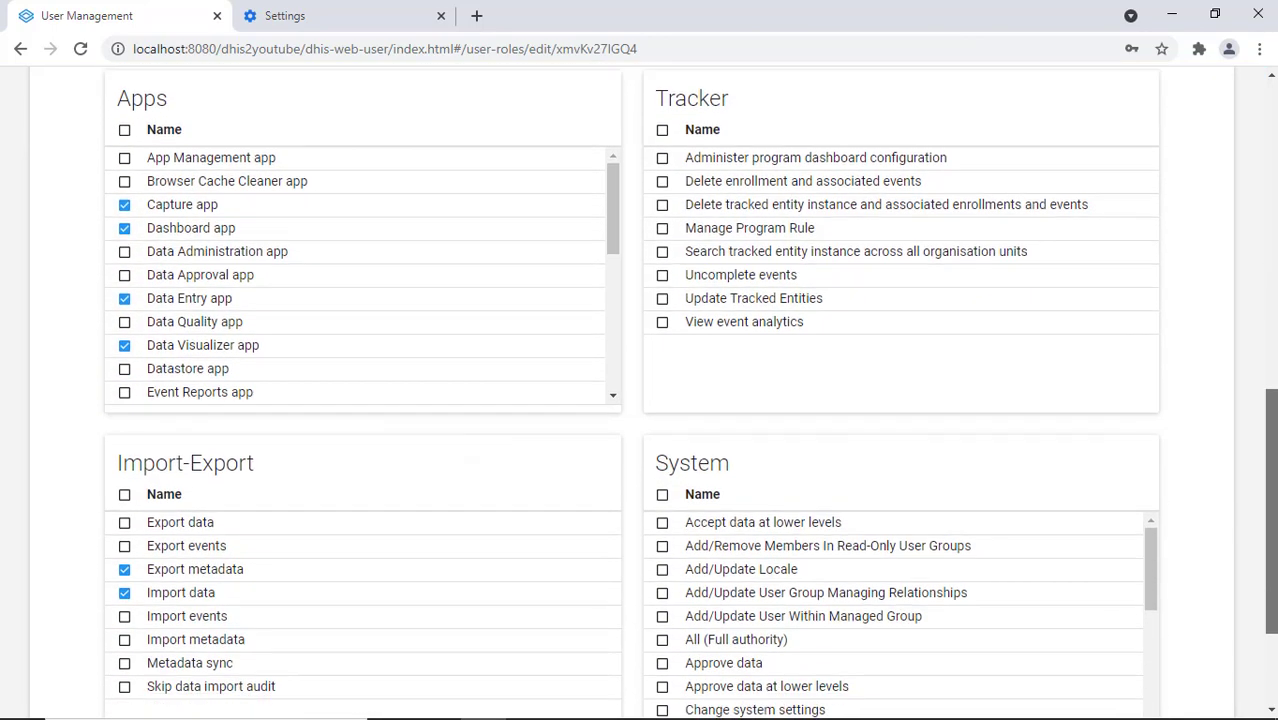
scroll(640, 400, "down", 2)
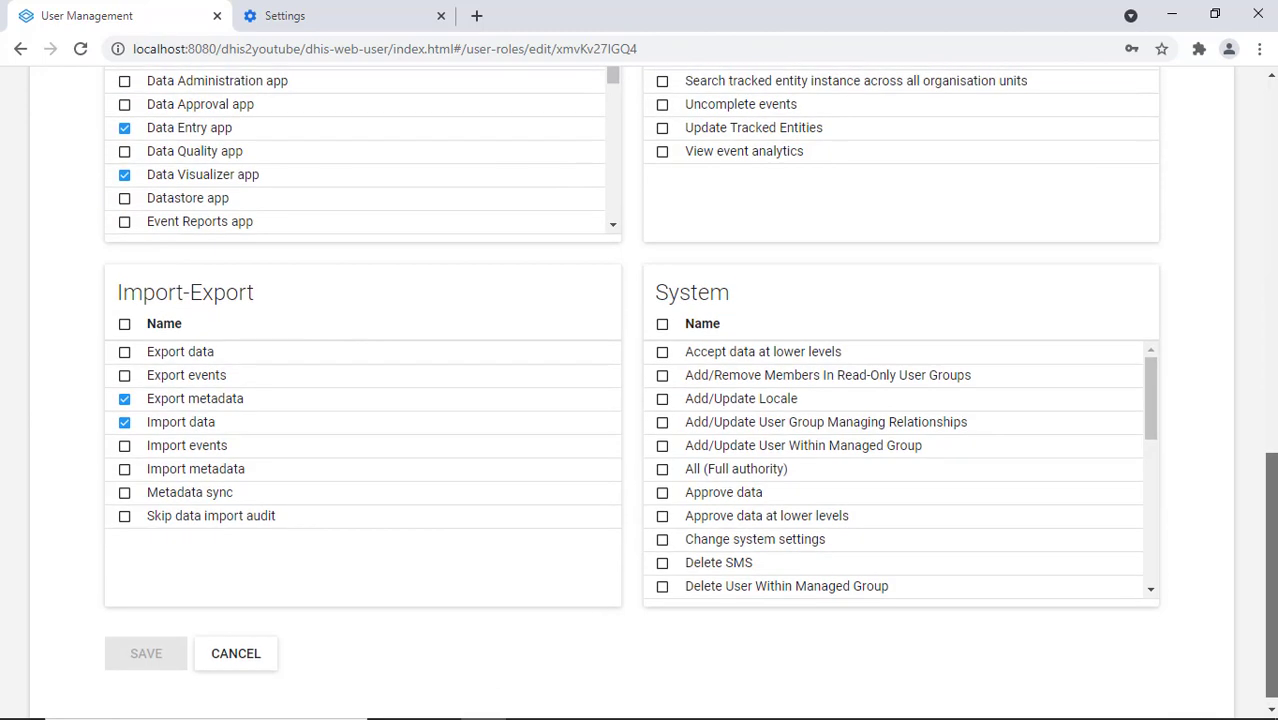
scroll(1272, 500, "up", 2)
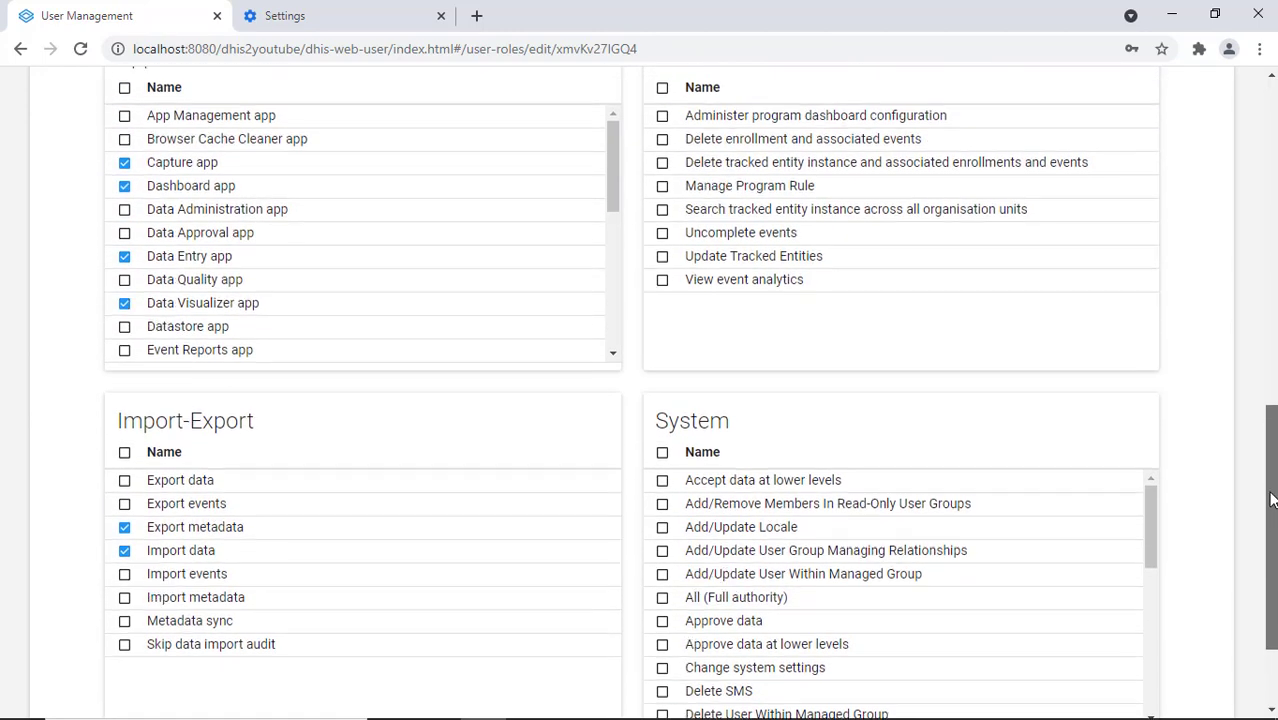
left_click_drag(1272, 500, 1272, 480)
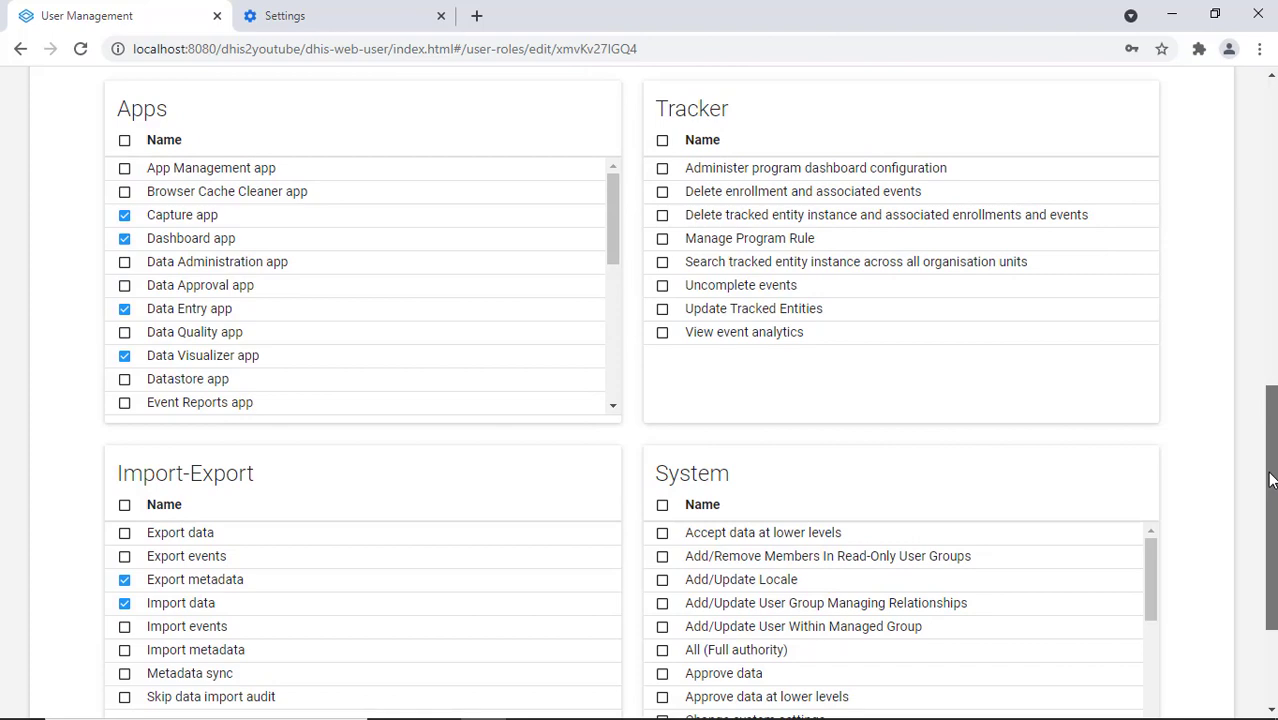
left_click_drag(1272, 480, 1261, 266)
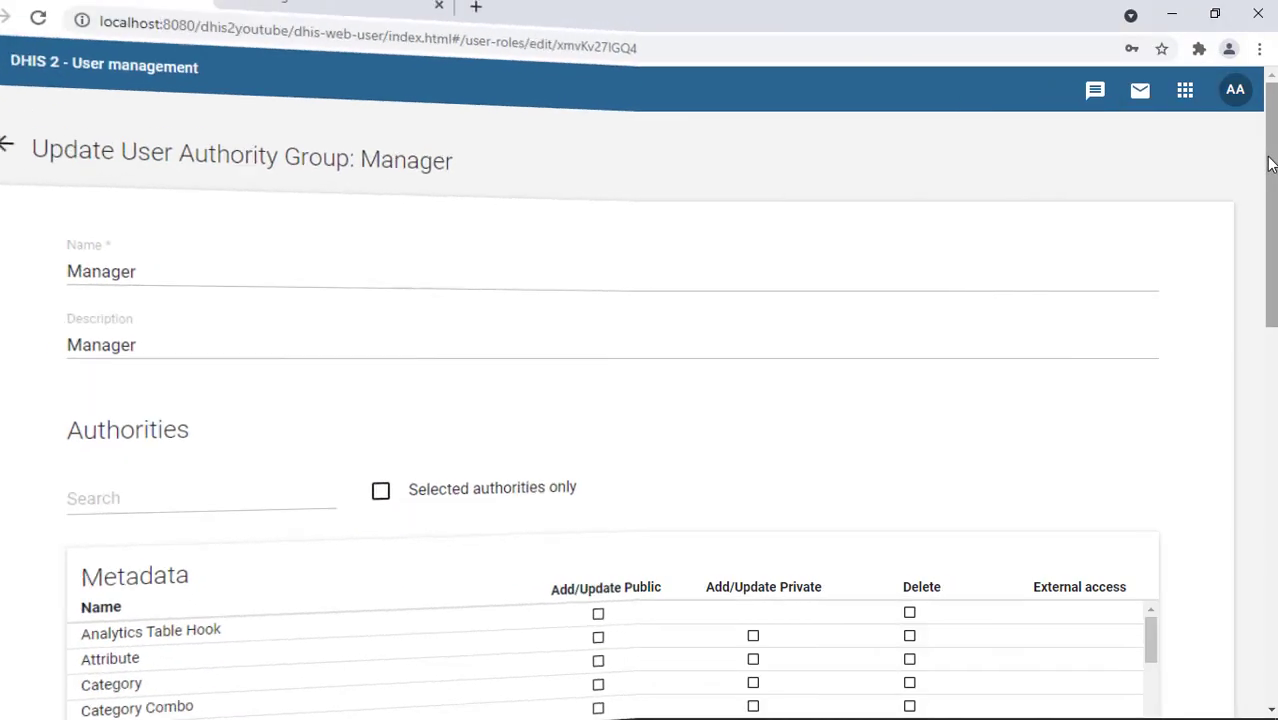